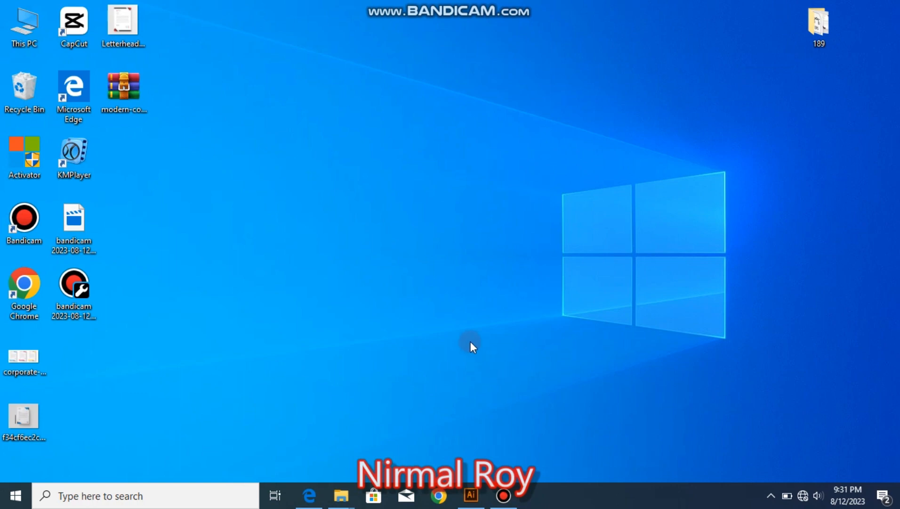
{"action": "right_click", "coordinate": [426, 154]}
{"action": "left_click", "coordinate": [454, 190]}
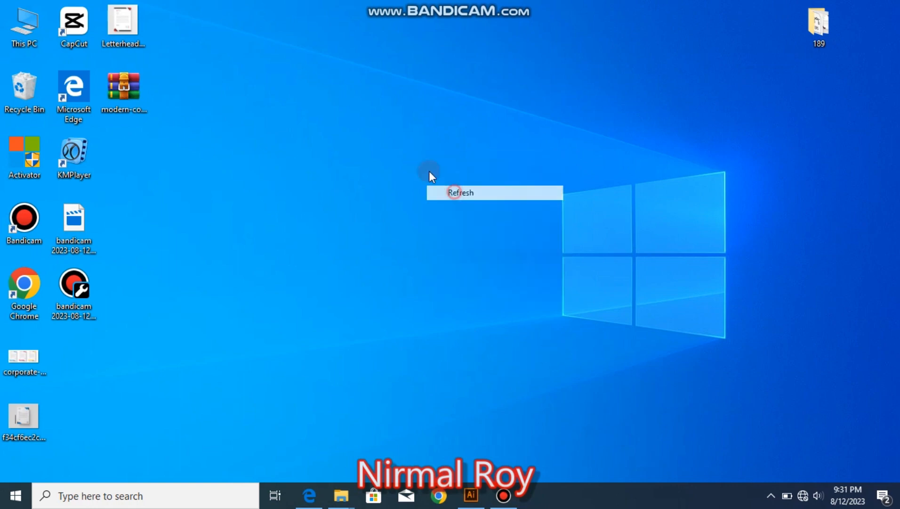
{"action": "right_click", "coordinate": [413, 144]}
{"action": "left_click", "coordinate": [443, 183]}
{"action": "right_click", "coordinate": [435, 168]}
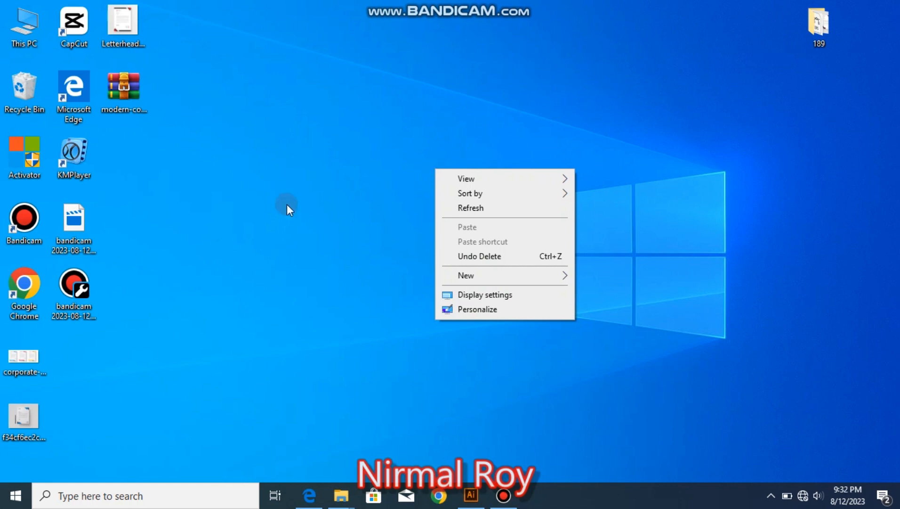
{"action": "left_click", "coordinate": [498, 207]}
Switch to Illustrator and move the finished letterhead group farther left of the blank artboard.
{"action": "left_click", "coordinate": [471, 495]}
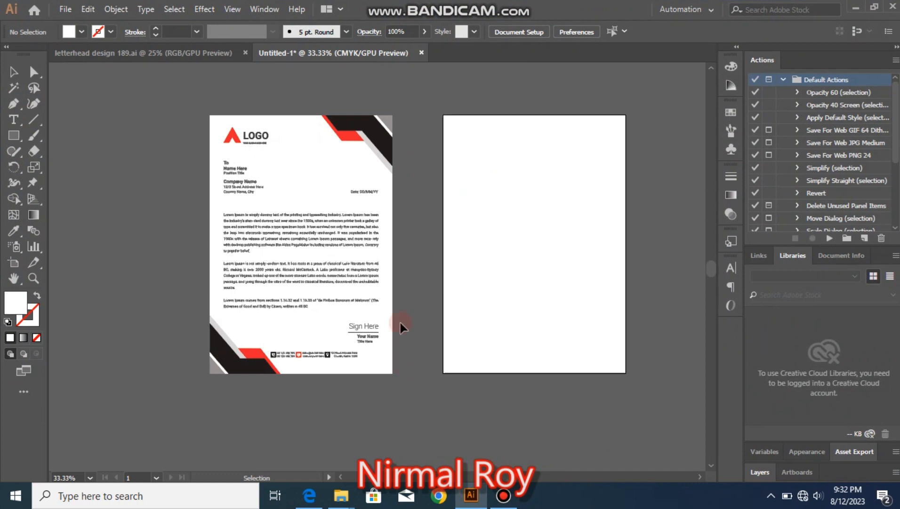
{"action": "left_click_drag", "start_coordinate": [345, 290], "coordinate": [361, 301]}
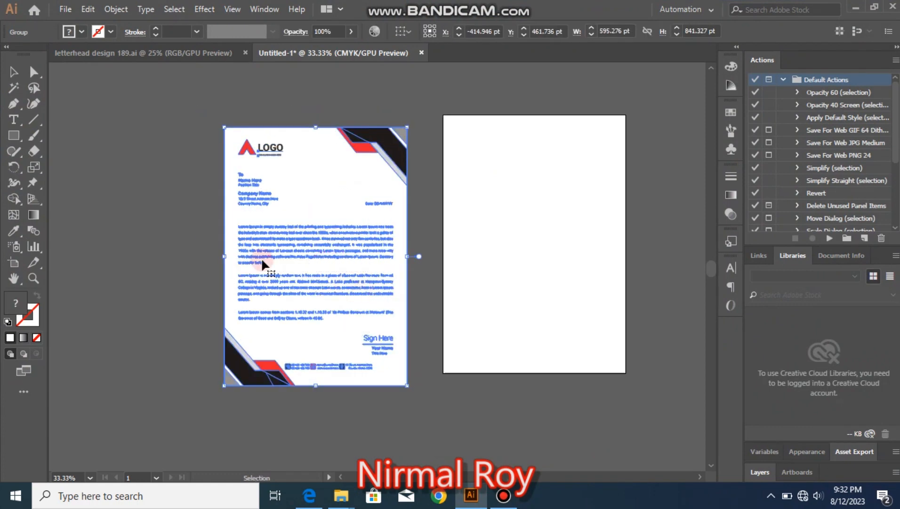
{"action": "left_click", "coordinate": [172, 210]}
{"action": "left_click", "coordinate": [261, 187]}
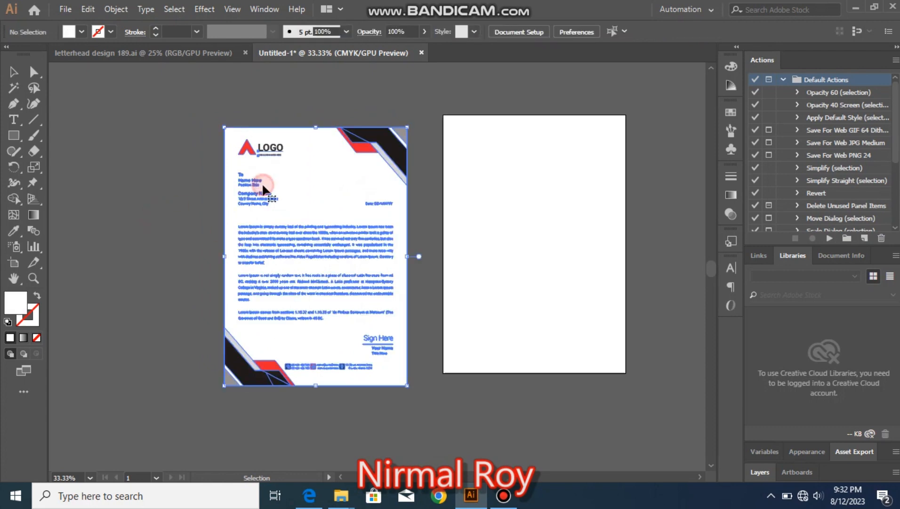
{"action": "left_click", "coordinate": [169, 197]}
{"action": "left_click", "coordinate": [278, 200]}
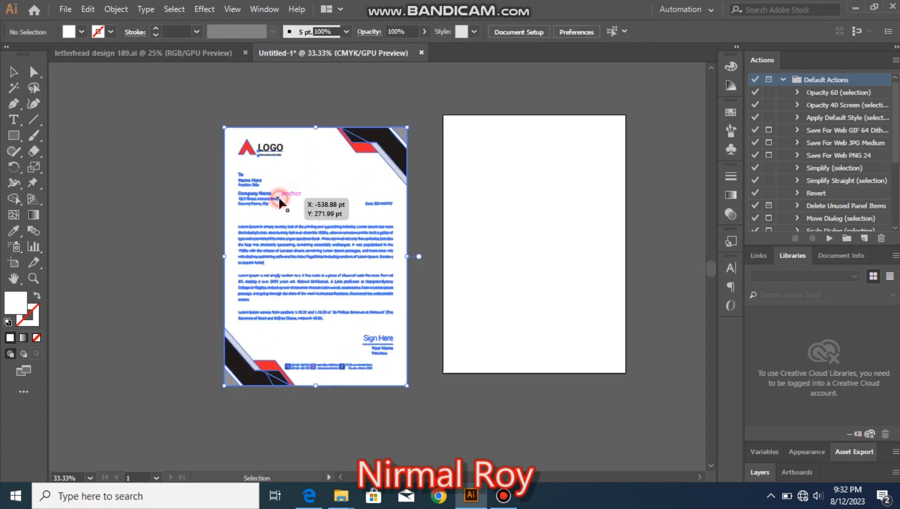
{"action": "left_click_drag", "start_coordinate": [327, 197], "coordinate": [259, 189]}
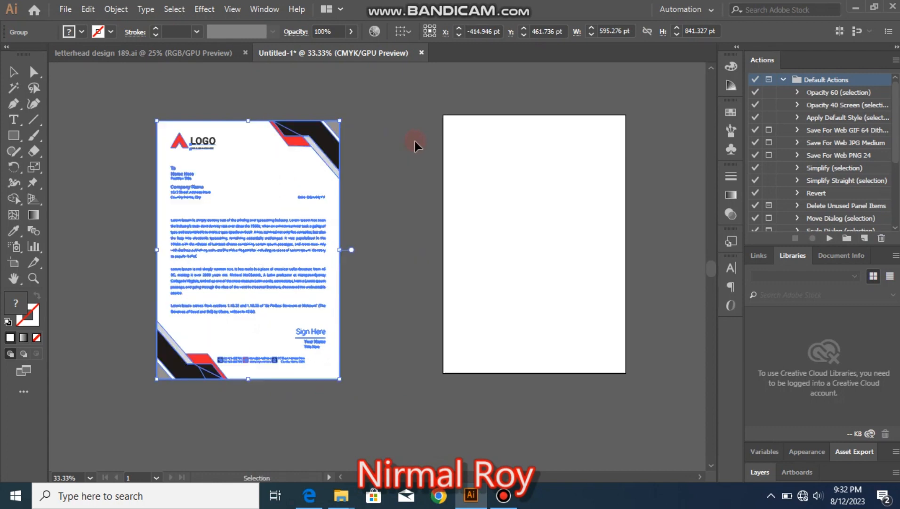
{"action": "left_click", "coordinate": [419, 144]}
Draw a white rectangle without stroke that covers the entire blank artboard from corner to corner.
{"action": "key", "text": "z"}
{"action": "left_click", "coordinate": [503, 199]}
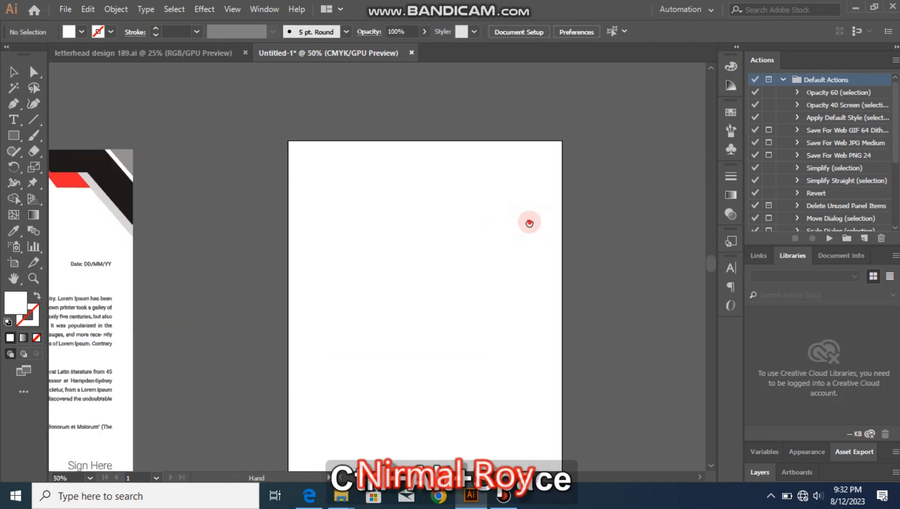
{"action": "left_click_drag", "start_coordinate": [529, 221], "coordinate": [413, 216]}
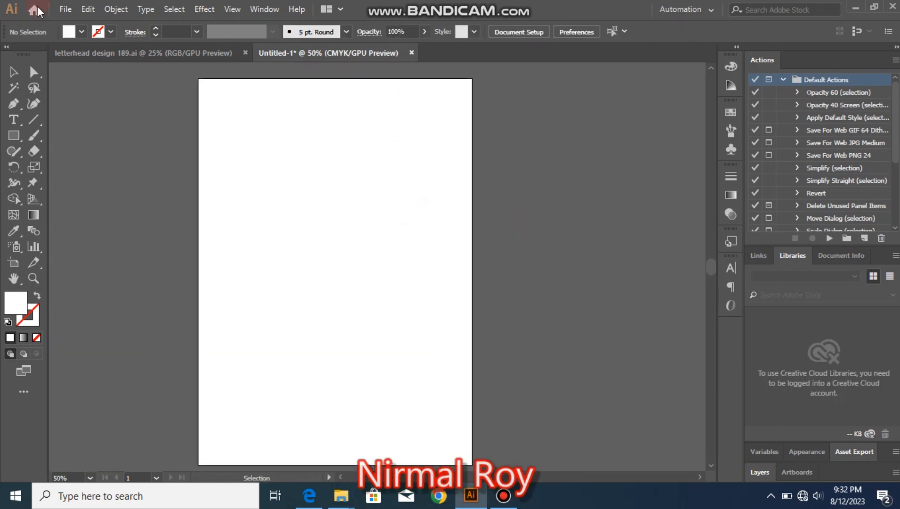
{"action": "left_click", "coordinate": [14, 135]}
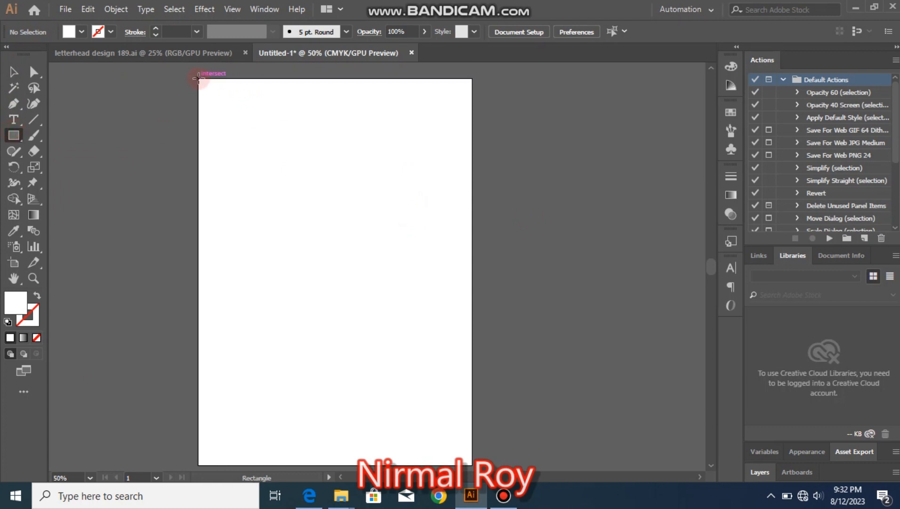
{"action": "left_click_drag", "start_coordinate": [203, 81], "coordinate": [471, 464]}
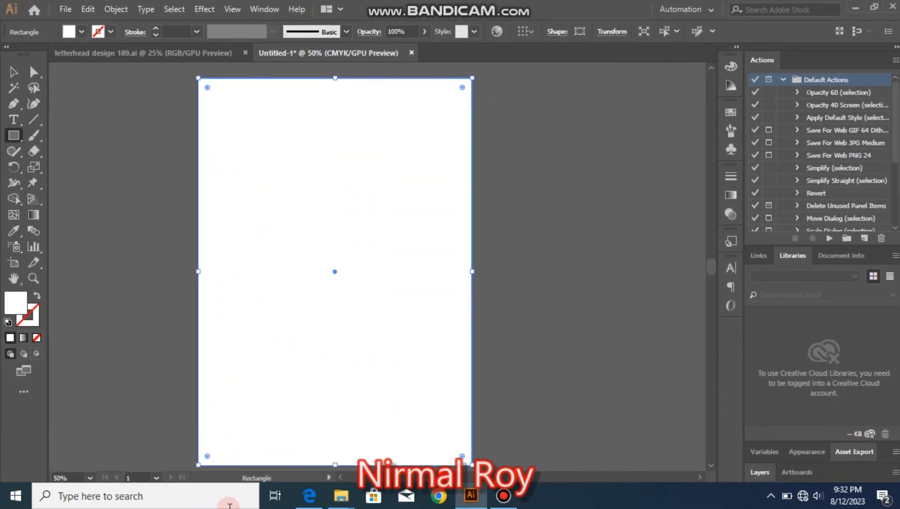
{"action": "left_click", "coordinate": [10, 73]}
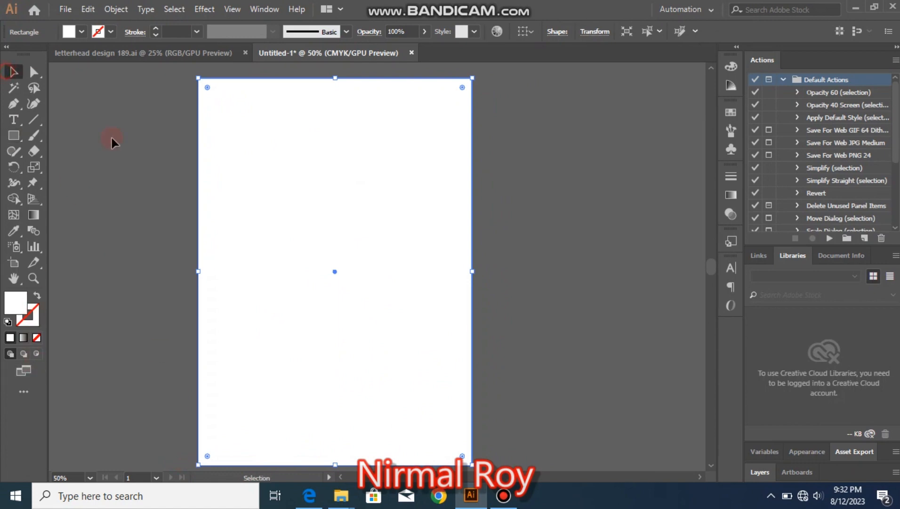
{"action": "left_click", "coordinate": [112, 137]}
Offset the page-sized rectangle's path by -30 pt with Miter joins to create an inner margin rectangle.
{"action": "left_click", "coordinate": [325, 180]}
{"action": "left_click", "coordinate": [111, 9]}
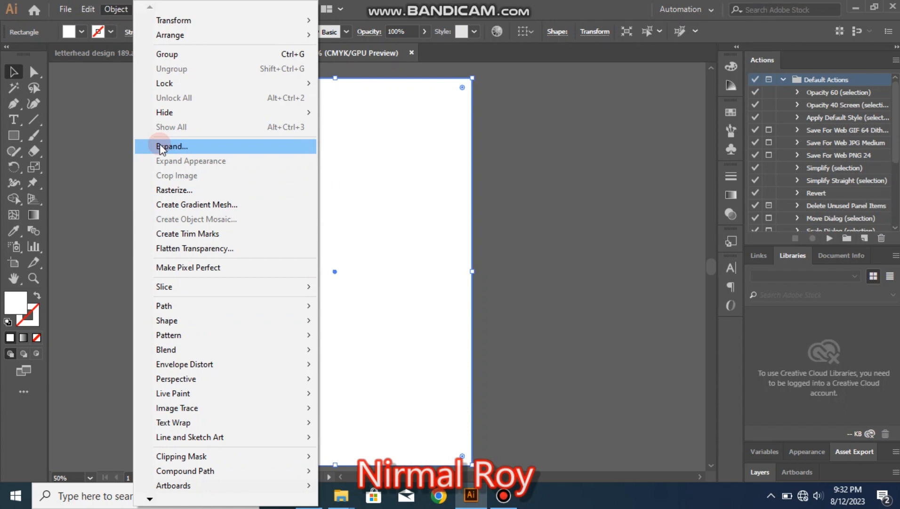
{"action": "mouse_move", "coordinate": [176, 306]}
{"action": "left_click", "coordinate": [385, 357]}
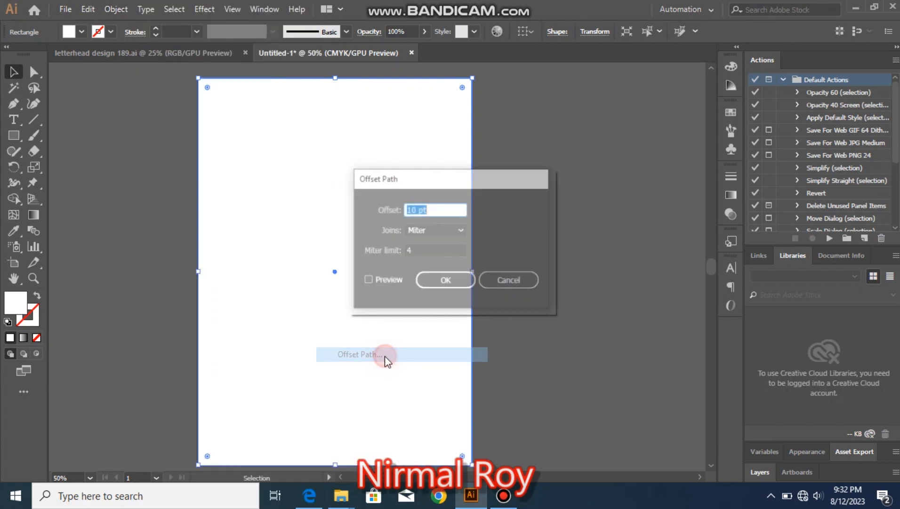
{"action": "left_click", "coordinate": [367, 280]}
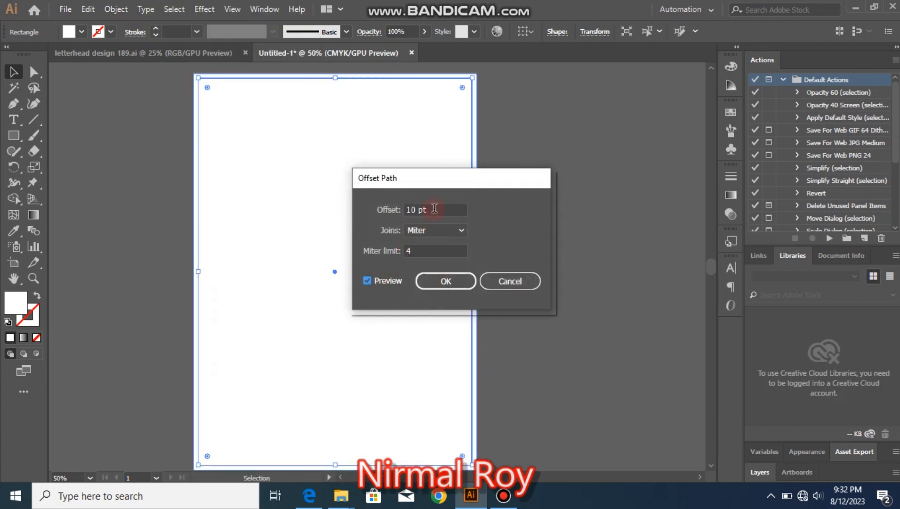
{"action": "double_click", "coordinate": [434, 208]}
{"action": "key", "text": "Down"}
{"action": "key", "text": "Down"}
{"action": "key", "text": "Down"}
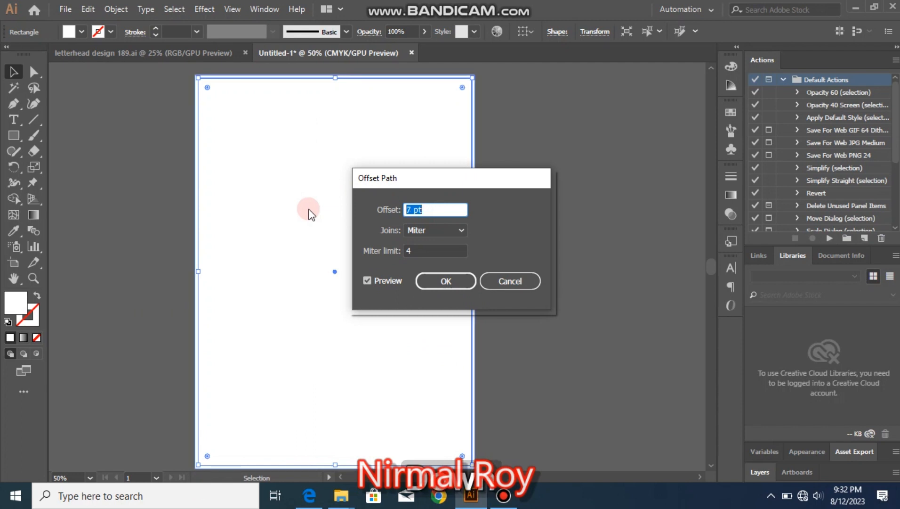
{"action": "key", "text": "Down"}
{"action": "key", "text": "Down"}
{"action": "key", "text": "Down"}
{"action": "key", "text": "Down"}
{"action": "key", "text": "Down"}
{"action": "key", "text": "Down"}
{"action": "key", "text": "Down"}
{"action": "key", "text": "Down"}
{"action": "key", "text": "Down"}
{"action": "key", "text": "Down"}
{"action": "key", "text": "Down"}
{"action": "key", "text": "Down"}
{"action": "key", "text": "Down"}
{"action": "key", "text": "Down"}
{"action": "key", "text": "Down"}
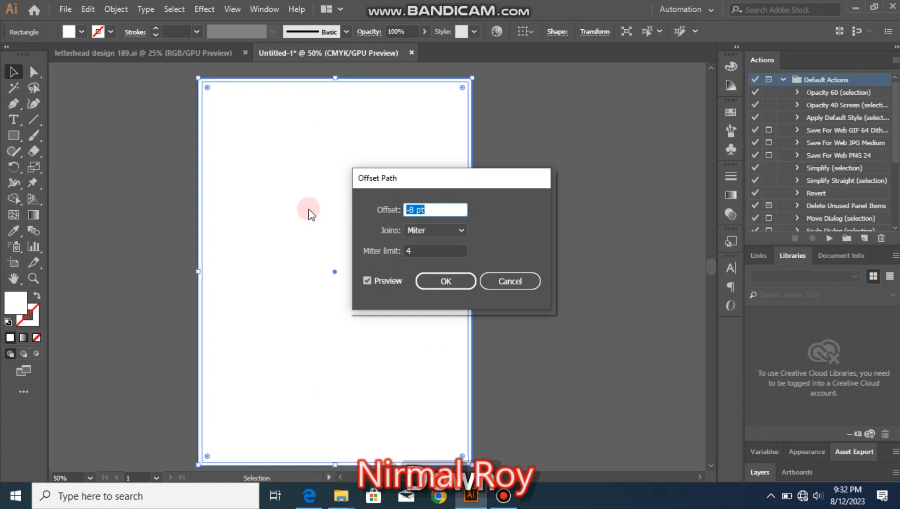
{"action": "key", "text": "Down"}
{"action": "key", "text": "Down"}
{"action": "key", "text": "Down"}
{"action": "key", "text": "Down"}
{"action": "key", "text": "Down"}
{"action": "key", "text": "Down"}
{"action": "key", "text": "Down"}
{"action": "key", "text": "Down"}
{"action": "key", "text": "Down"}
{"action": "key", "text": "Down"}
{"action": "key", "text": "Down"}
{"action": "key", "text": "Down"}
{"action": "key", "text": "Down"}
{"action": "key", "text": "Down"}
{"action": "key", "text": "Down"}
{"action": "key", "text": "Down"}
{"action": "key", "text": "Down"}
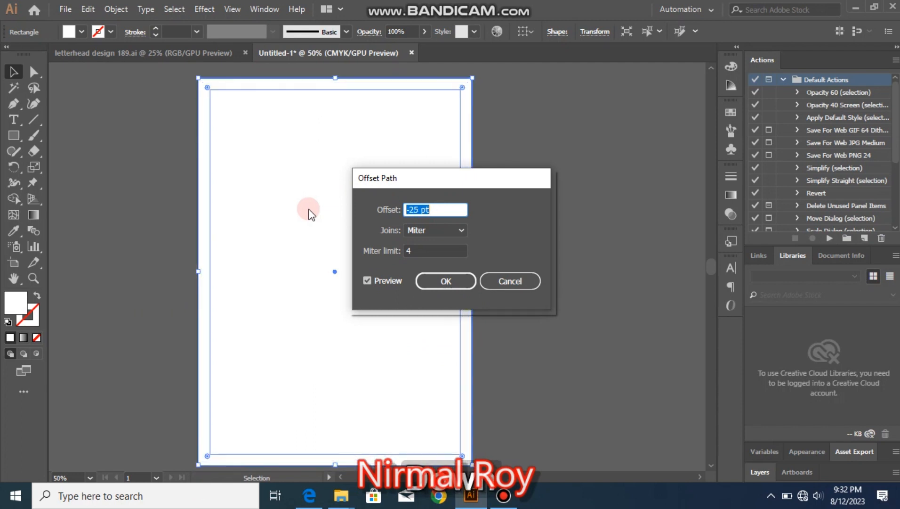
{"action": "key", "text": "Down"}
{"action": "key", "text": "Down"}
{"action": "key", "text": "Down"}
{"action": "key", "text": "Down"}
{"action": "key", "text": "Down"}
{"action": "key", "text": "Down"}
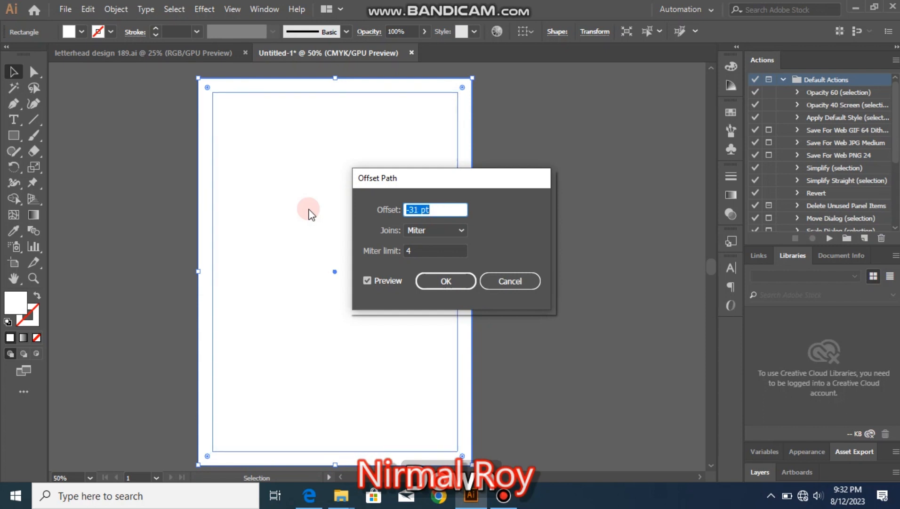
{"action": "key", "text": "Up"}
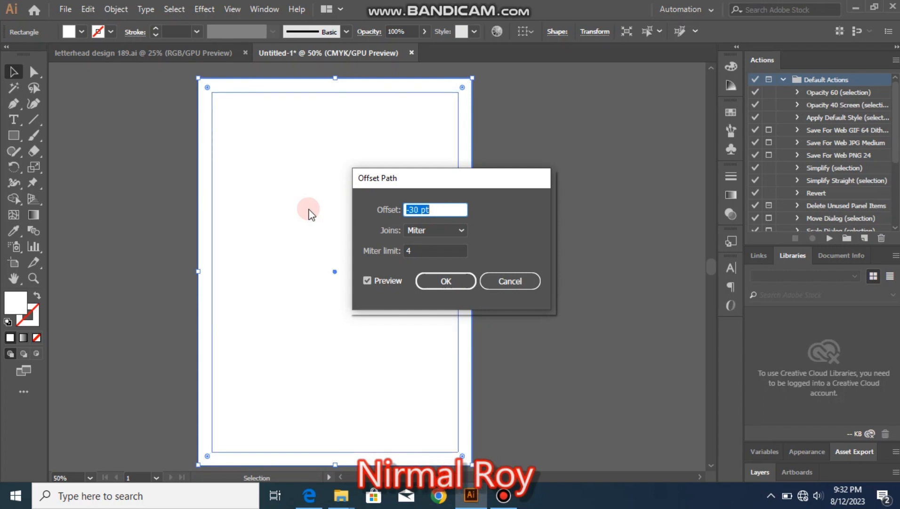
{"action": "left_click", "coordinate": [458, 283]}
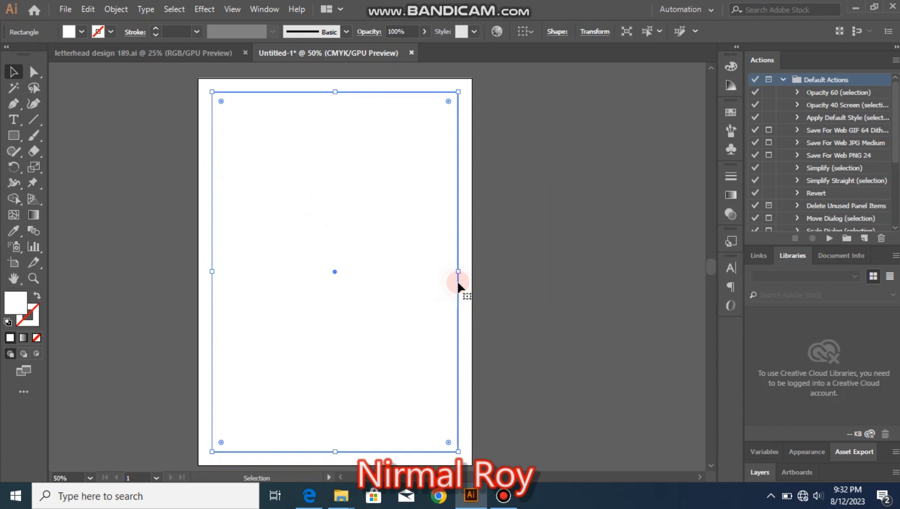
Convert the inner margin rectangle into a guide and lock it.
{"action": "right_click", "coordinate": [429, 283]}
{"action": "left_click", "coordinate": [487, 179]}
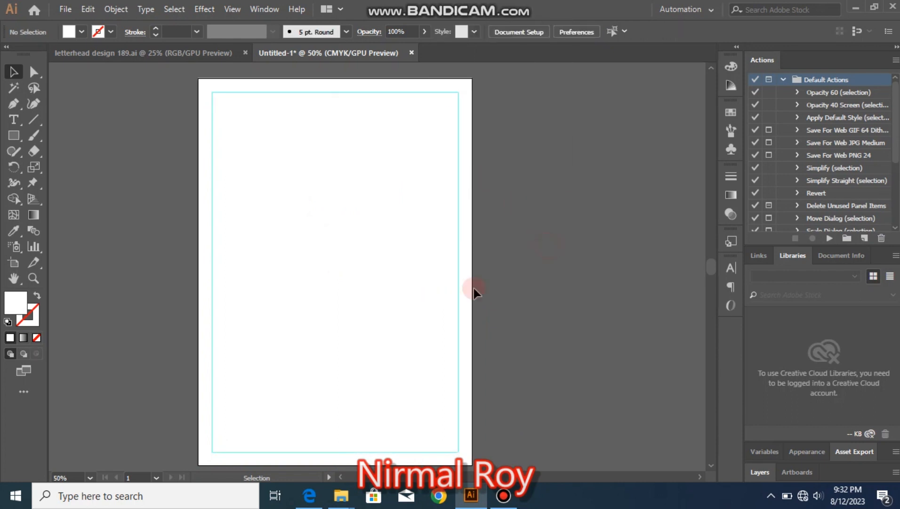
{"action": "left_click", "coordinate": [458, 284]}
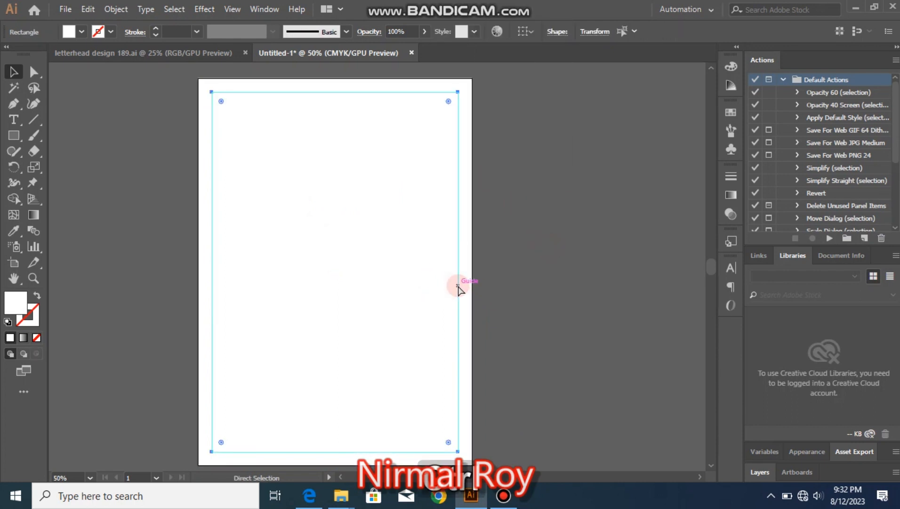
{"action": "key", "text": "ctrl+2"}
{"action": "left_click", "coordinate": [463, 244]}
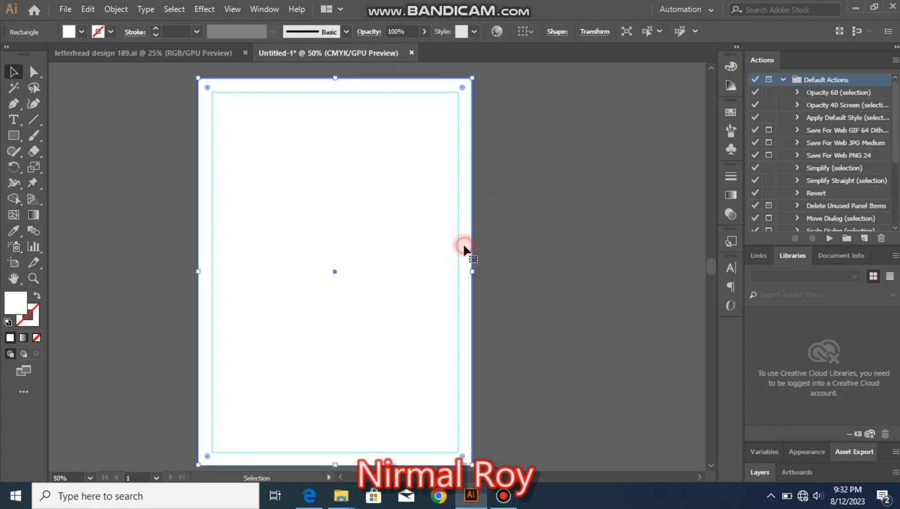
{"action": "left_click", "coordinate": [503, 228]}
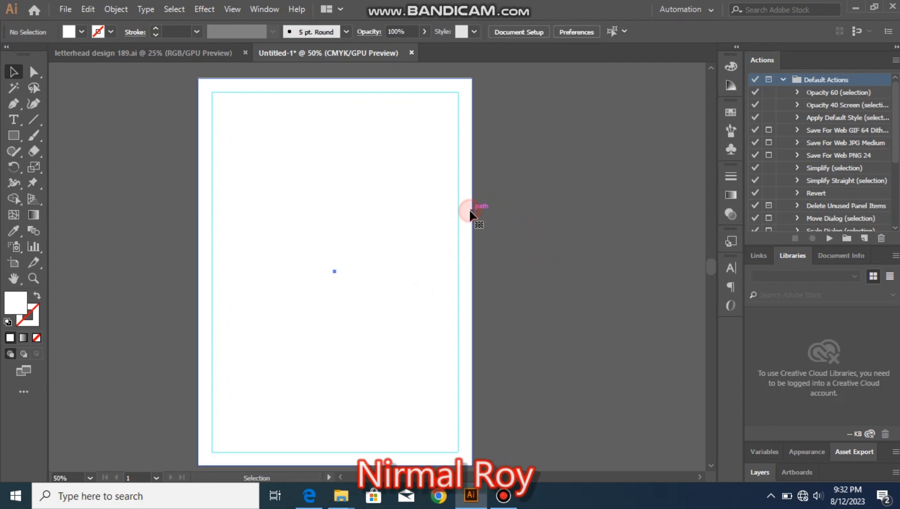
Draw a white rectangle flush with the new page's upper-right corner, then extend it slightly to the left and downward.
{"action": "key", "text": "space"}
{"action": "left_click_drag", "start_coordinate": [325, 237], "coordinate": [446, 255]}
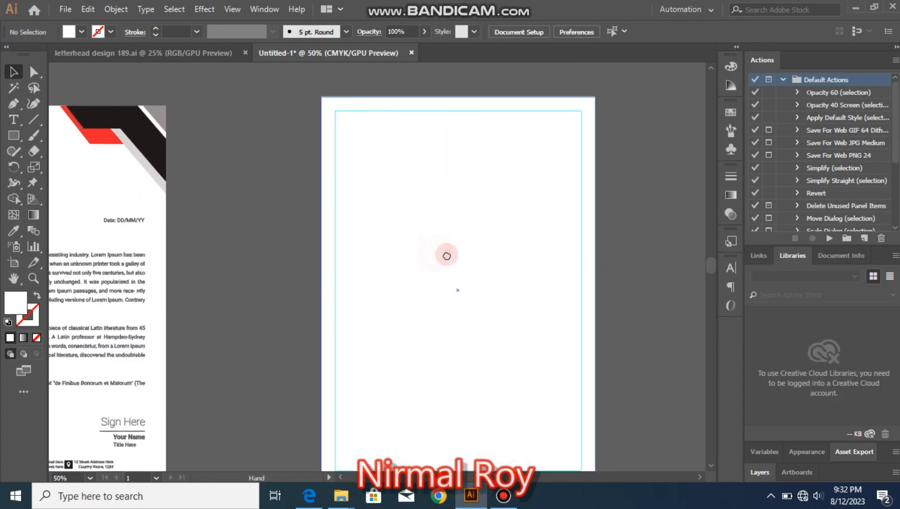
{"action": "left_click_drag", "start_coordinate": [161, 225], "coordinate": [309, 226]}
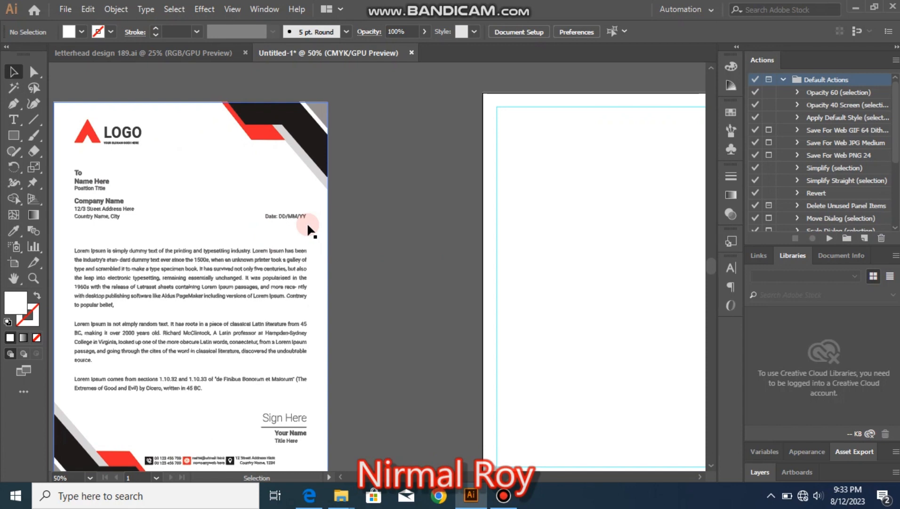
{"action": "left_click", "coordinate": [251, 132]}
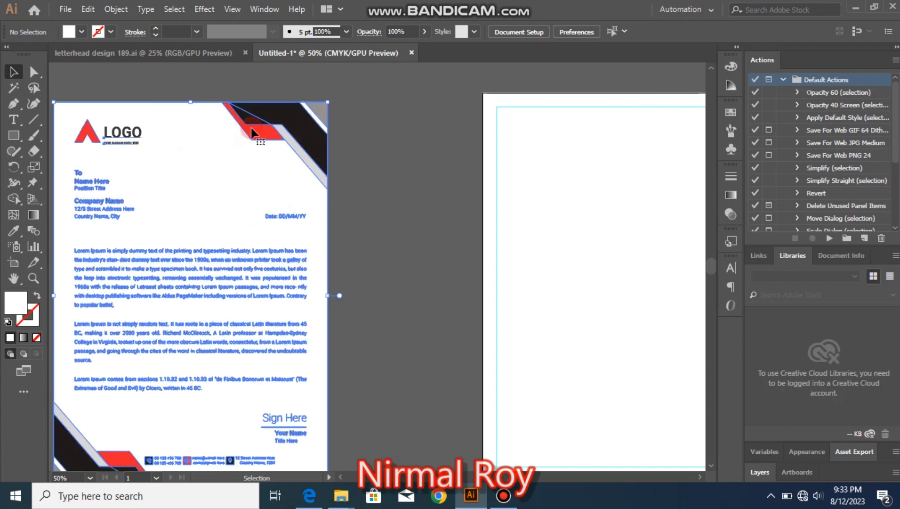
{"action": "left_click", "coordinate": [409, 178]}
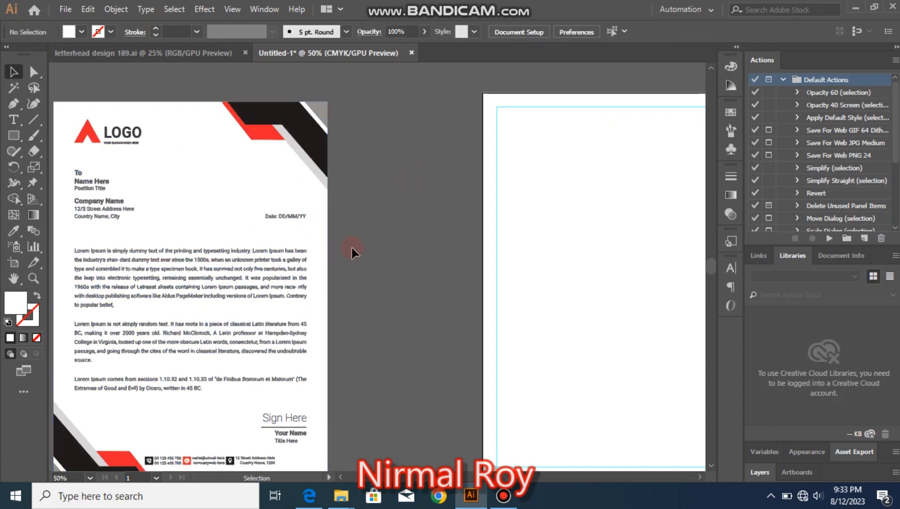
{"action": "left_click_drag", "start_coordinate": [398, 247], "coordinate": [332, 253]}
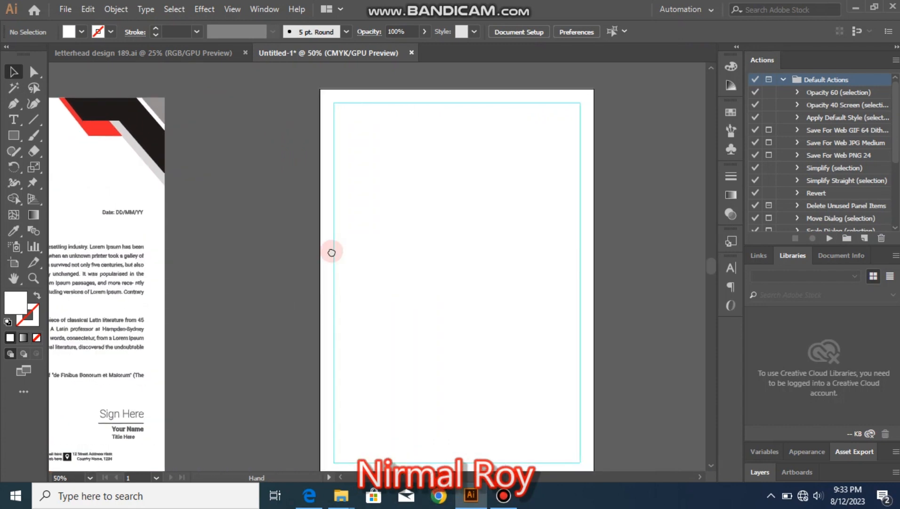
{"action": "left_click", "coordinate": [13, 135]}
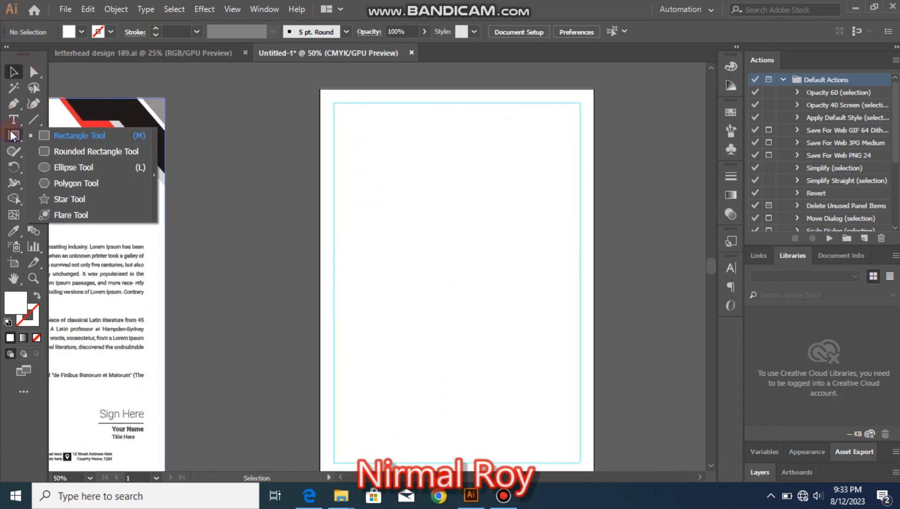
{"action": "left_click", "coordinate": [63, 137]}
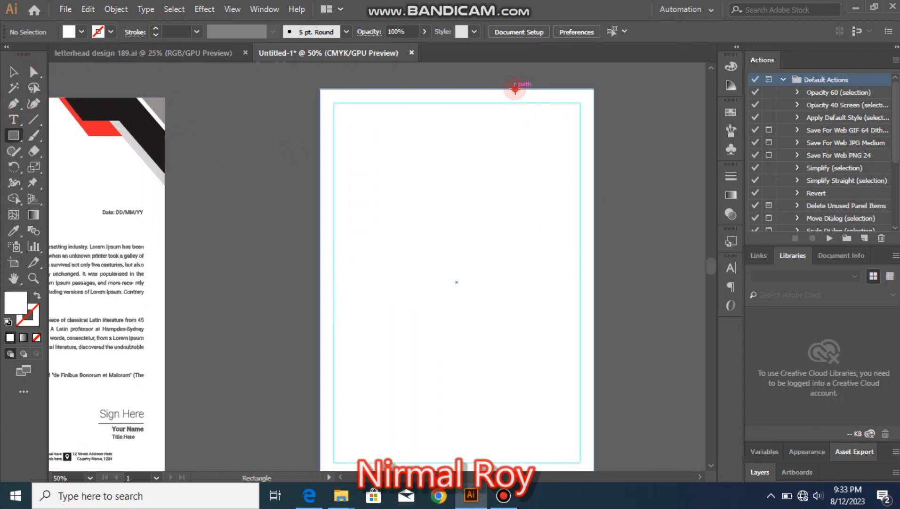
{"action": "left_click_drag", "start_coordinate": [516, 89], "coordinate": [593, 125]}
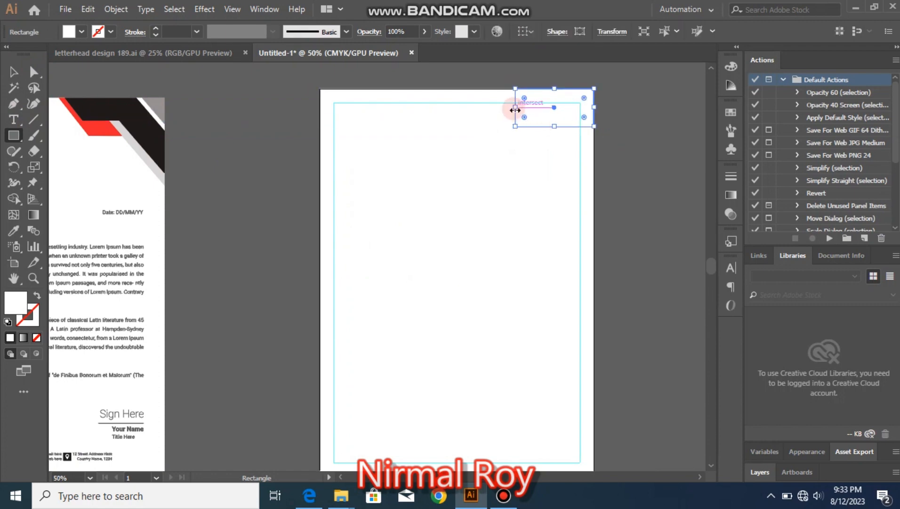
{"action": "left_click_drag", "start_coordinate": [516, 108], "coordinate": [501, 109]}
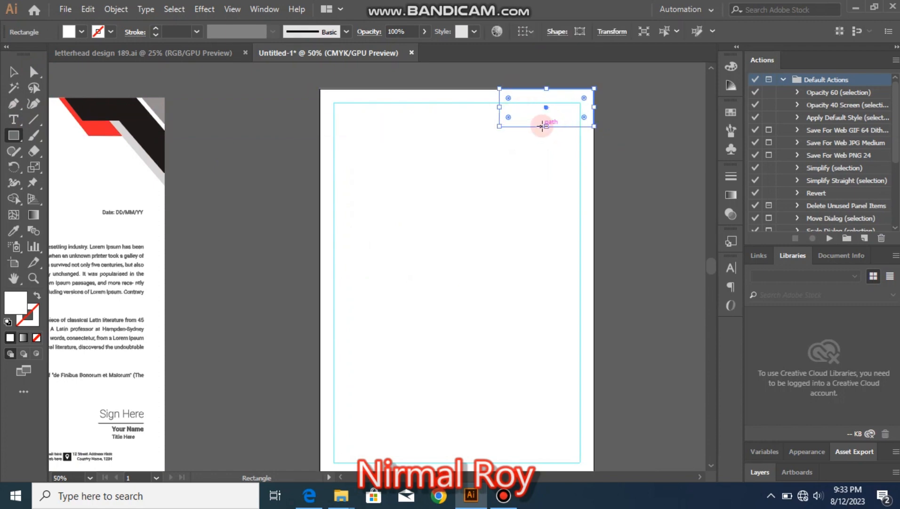
{"action": "left_click_drag", "start_coordinate": [550, 127], "coordinate": [550, 130]}
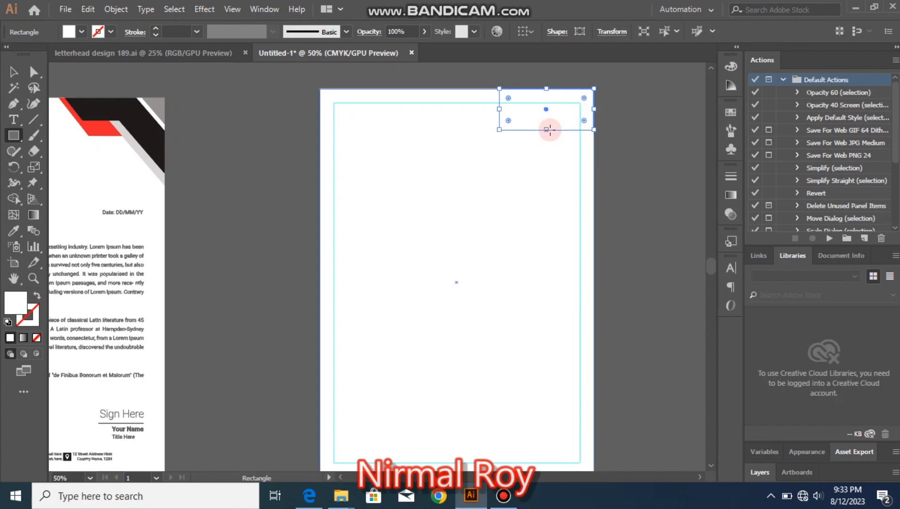
Fill the corner rectangle with the red sampled from the reference letterhead and extend it slightly toward the left.
{"action": "left_click", "coordinate": [17, 229]}
{"action": "left_click", "coordinate": [105, 129]}
{"action": "left_click", "coordinate": [13, 72]}
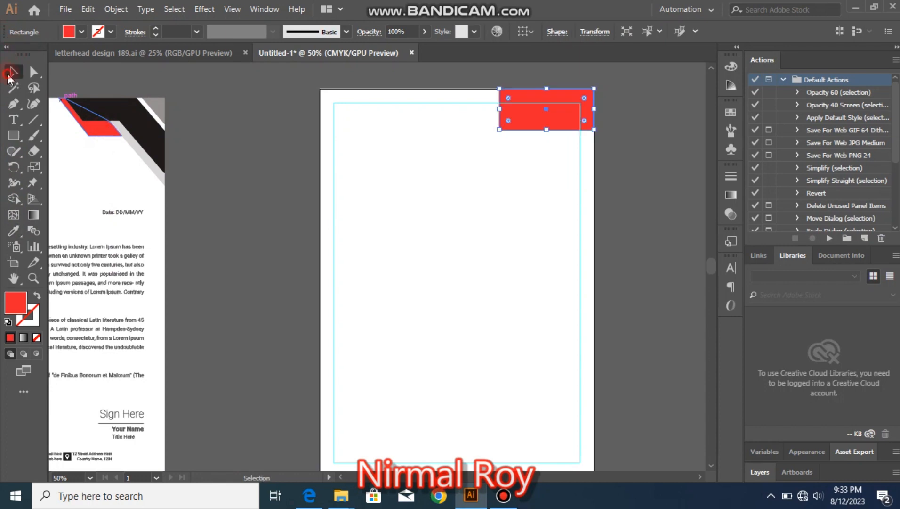
{"action": "left_click", "coordinate": [266, 146]}
{"action": "left_click", "coordinate": [512, 111]}
{"action": "left_click_drag", "start_coordinate": [500, 110], "coordinate": [489, 111]}
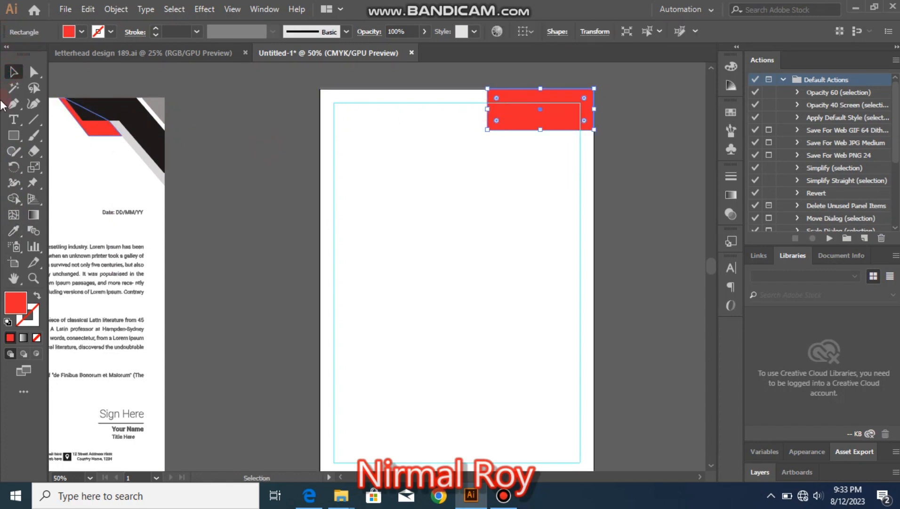
Slant the red rectangle's left edge by shifting its lower-left anchor point inward along the bottom edge.
{"action": "left_click", "coordinate": [30, 74]}
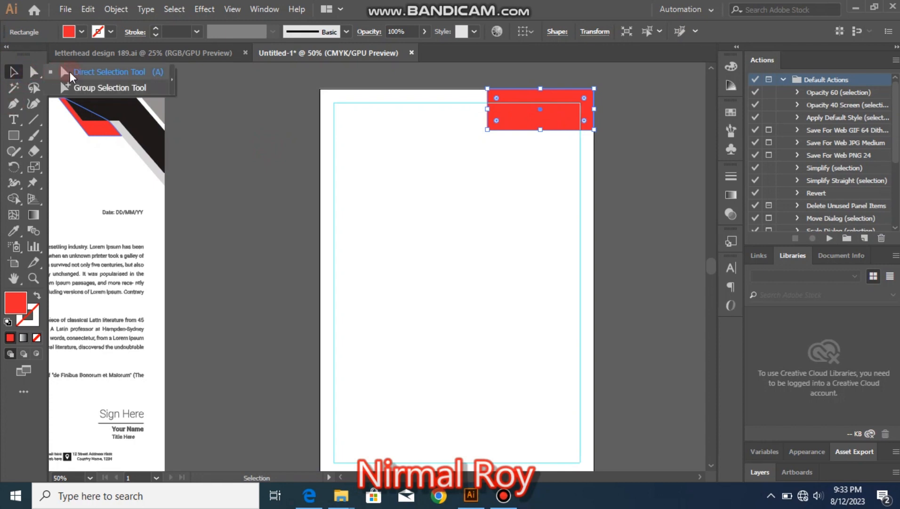
{"action": "left_click", "coordinate": [79, 71]}
{"action": "left_click_drag", "start_coordinate": [488, 130], "coordinate": [518, 131]}
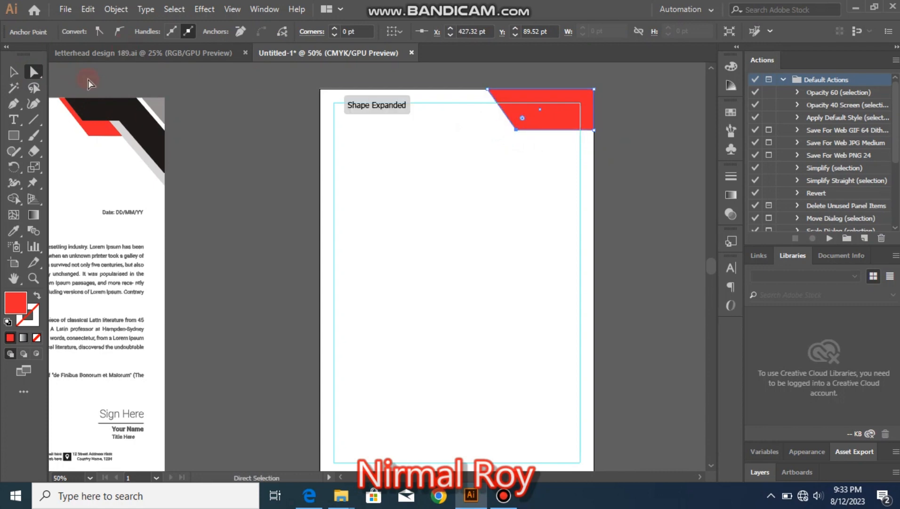
{"action": "left_click", "coordinate": [14, 72]}
{"action": "left_click", "coordinate": [298, 136]}
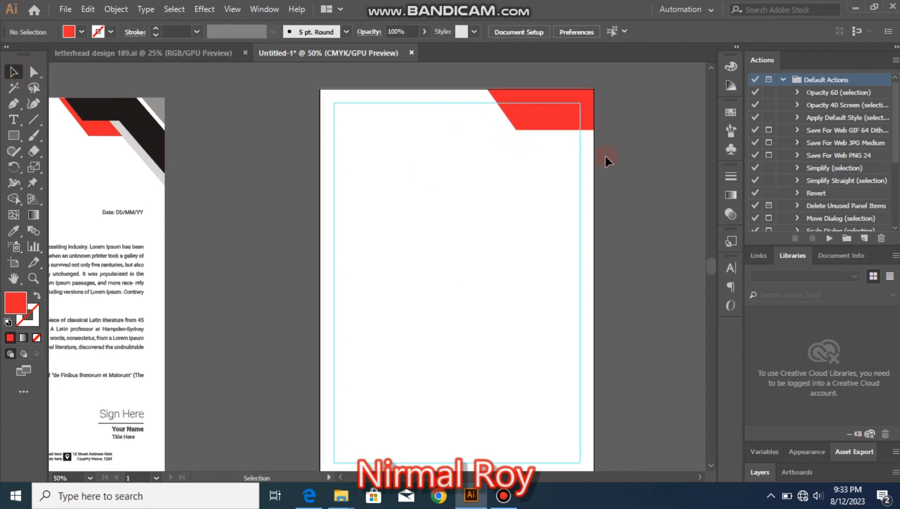
Widen the slanted red shape toward the left, keeping its right side flush with the page edge.
{"action": "left_click", "coordinate": [528, 124]}
{"action": "left_click_drag", "start_coordinate": [486, 111], "coordinate": [468, 109]}
{"action": "left_click", "coordinate": [595, 145]}
{"action": "left_click", "coordinate": [559, 128]}
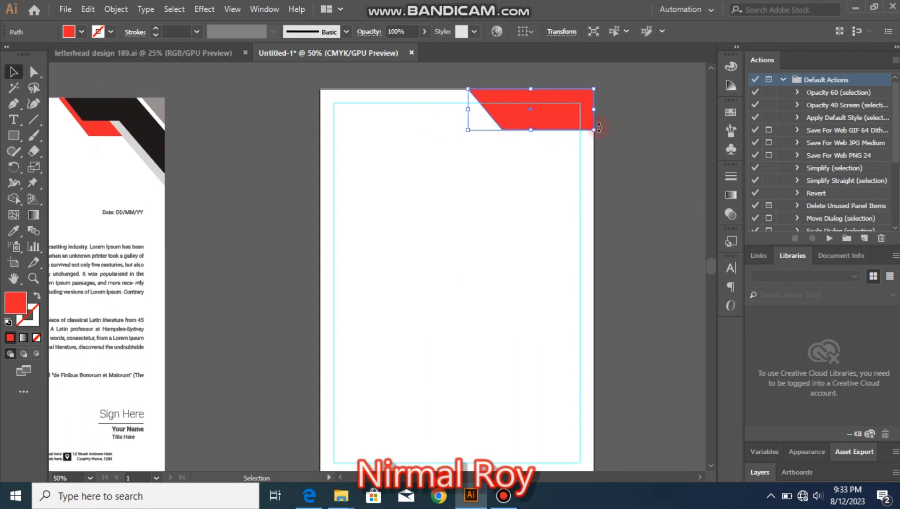
Draw a square overlapping the page's right edge below the red shape and fill it with the black sampled from the reference letterhead.
{"action": "left_click", "coordinate": [17, 134]}
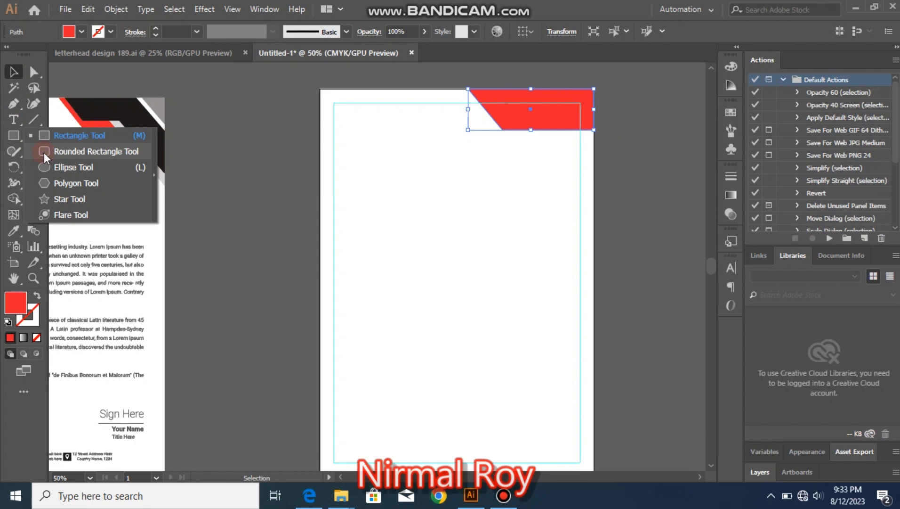
{"action": "left_click", "coordinate": [47, 138]}
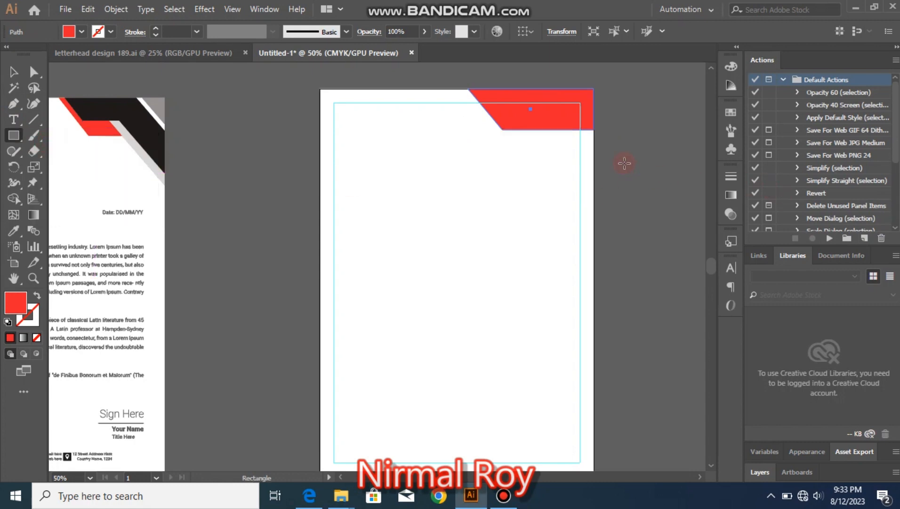
{"action": "left_click_drag", "start_coordinate": [624, 163], "coordinate": [663, 201]}
{"action": "left_click", "coordinate": [18, 68]}
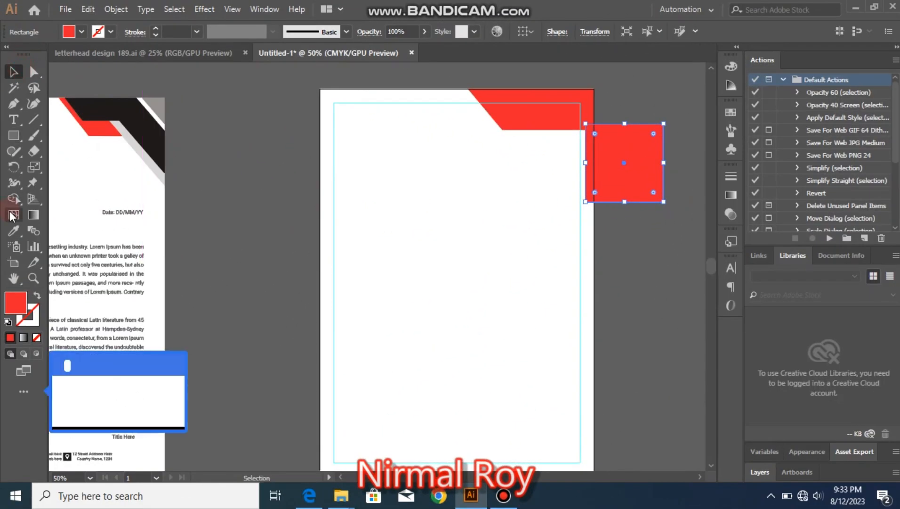
{"action": "left_click", "coordinate": [14, 231]}
{"action": "left_click", "coordinate": [133, 109]}
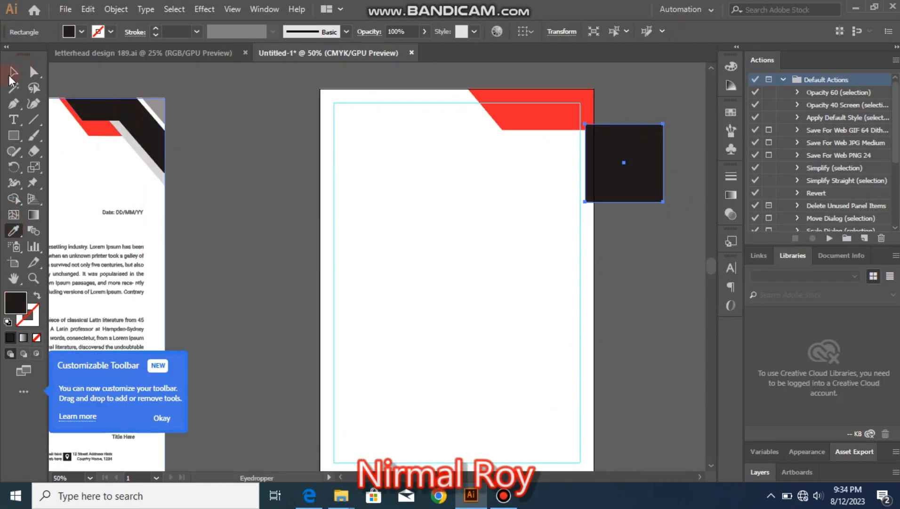
{"action": "left_click", "coordinate": [14, 72]}
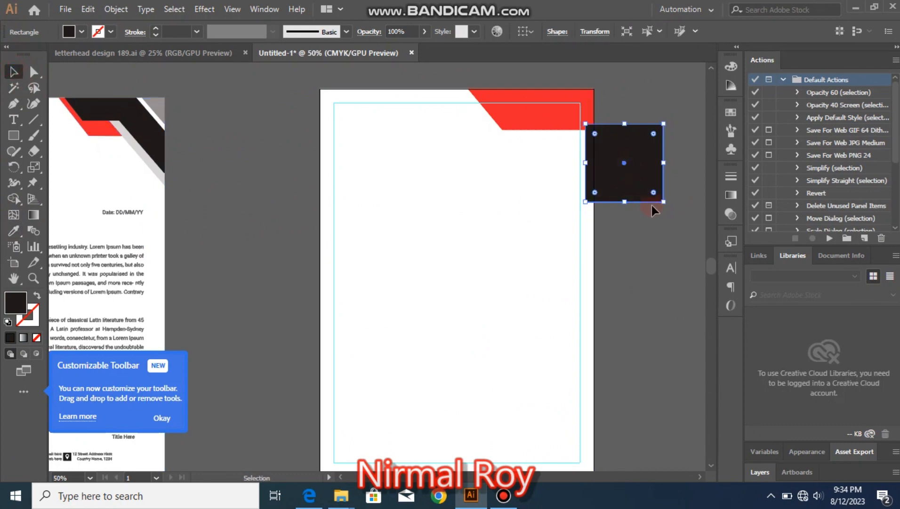
Rotate the black square counterclockwise to match the red slant and move it over the page's upper-right corner.
{"action": "left_click_drag", "start_coordinate": [630, 222], "coordinate": [693, 203]}
{"action": "left_click_drag", "start_coordinate": [612, 191], "coordinate": [590, 133]}
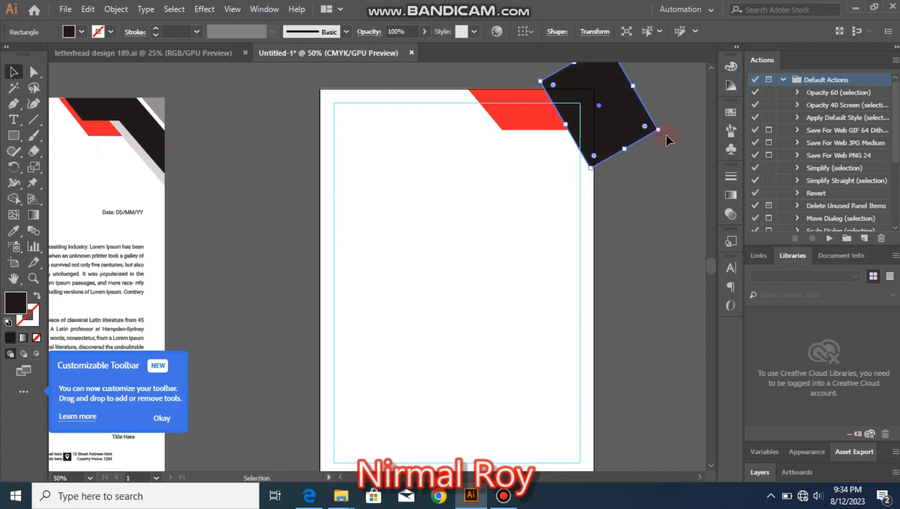
{"action": "left_click_drag", "start_coordinate": [665, 131], "coordinate": [662, 117]}
Enlarge the tilted black shape into a longer rectangle and shift it slightly right, so it cuts diagonally across the page corner.
{"action": "left_click_drag", "start_coordinate": [608, 126], "coordinate": [643, 153]}
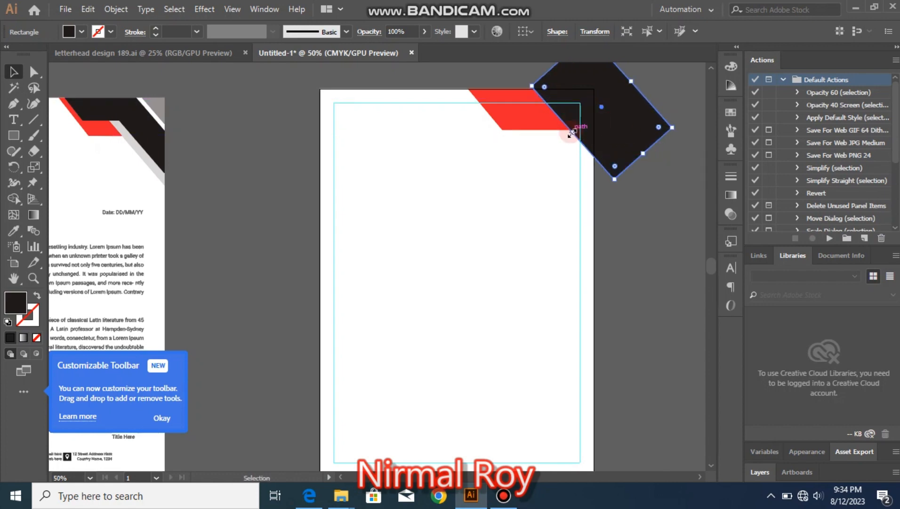
{"action": "left_click_drag", "start_coordinate": [571, 133], "coordinate": [560, 140]}
{"action": "left_click_drag", "start_coordinate": [565, 105], "coordinate": [575, 131]}
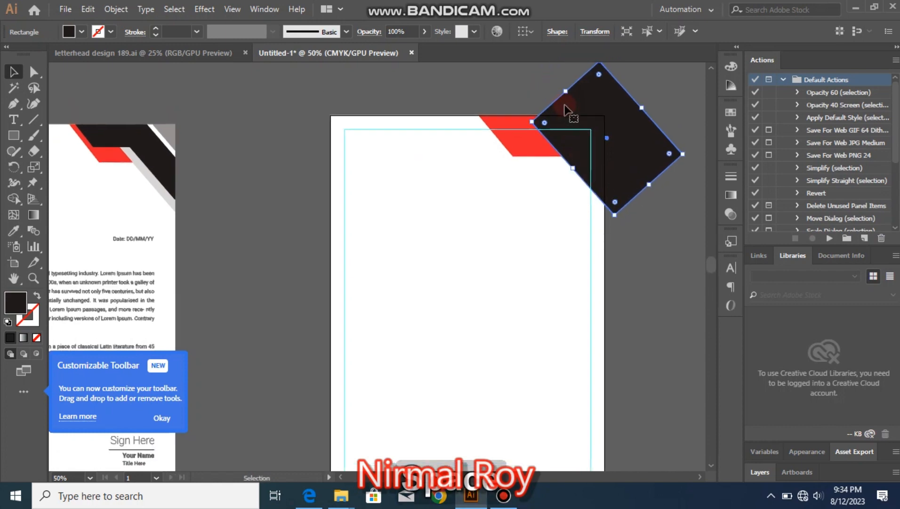
{"action": "left_click_drag", "start_coordinate": [564, 91], "coordinate": [556, 88]}
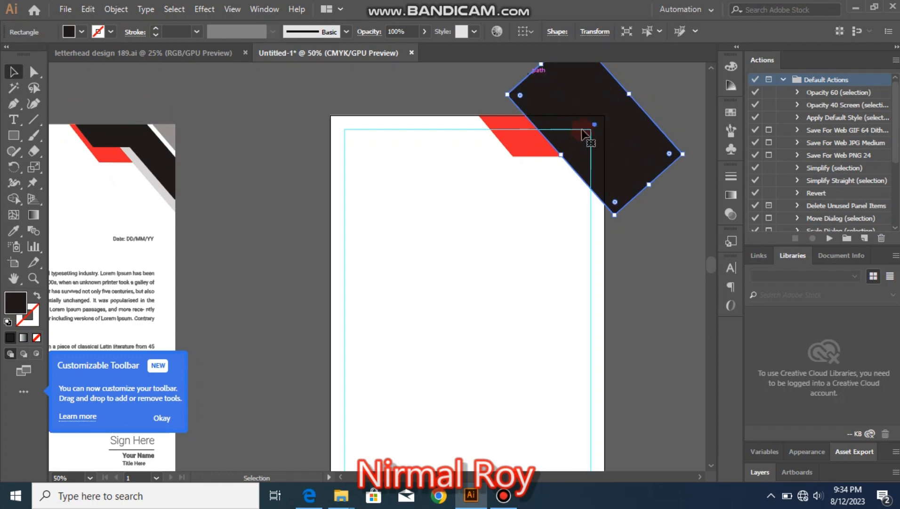
{"action": "left_click_drag", "start_coordinate": [589, 135], "coordinate": [593, 137]}
{"action": "left_click", "coordinate": [525, 164]}
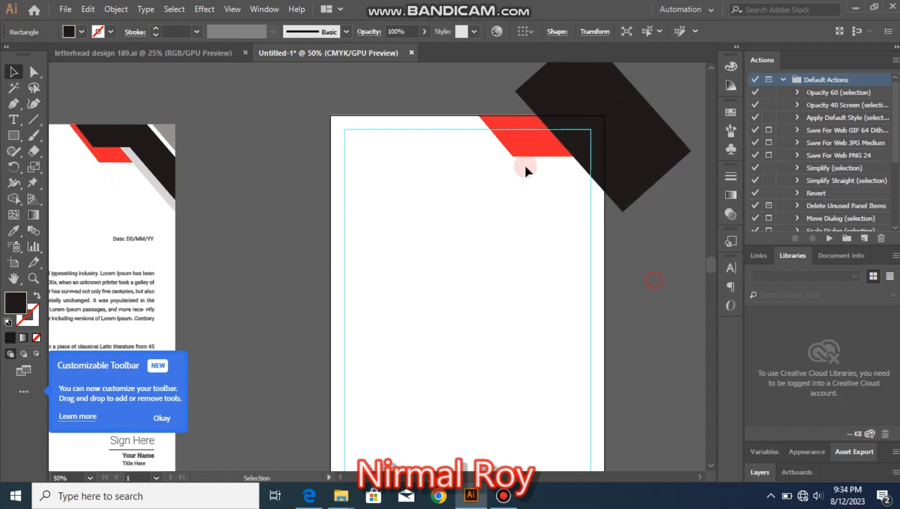
Place two copies of the tilted black rectangle outside the page, to the right of it.
{"action": "left_click", "coordinate": [611, 156]}
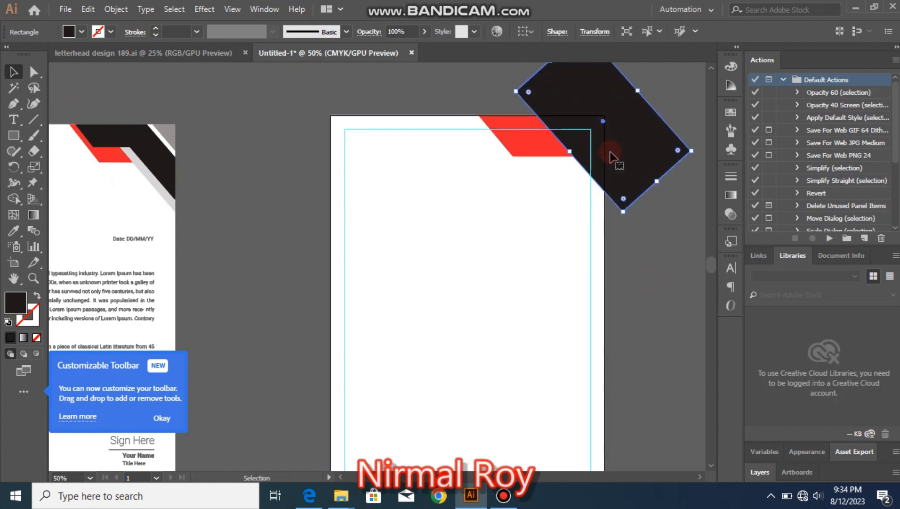
{"action": "left_click_drag", "start_coordinate": [631, 154], "coordinate": [692, 335]}
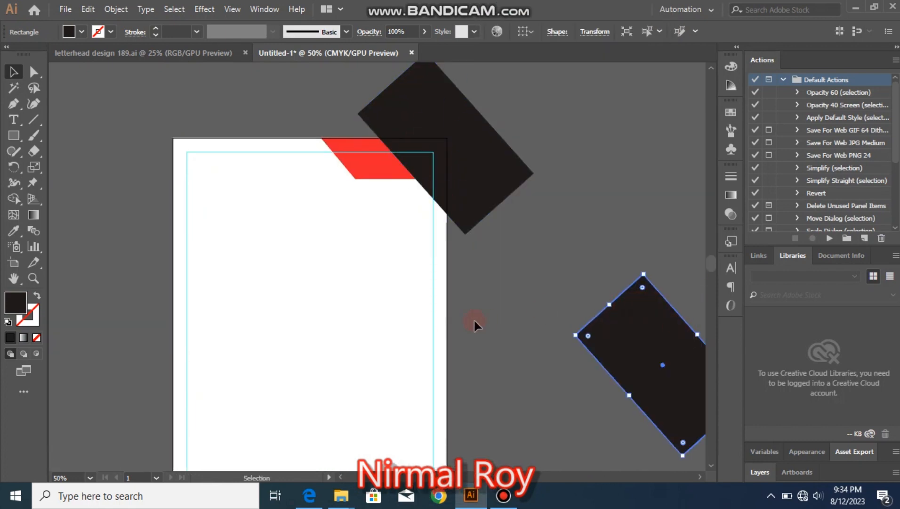
{"action": "left_click_drag", "start_coordinate": [476, 321], "coordinate": [603, 280]}
{"action": "left_click_drag", "start_coordinate": [623, 248], "coordinate": [639, 265]}
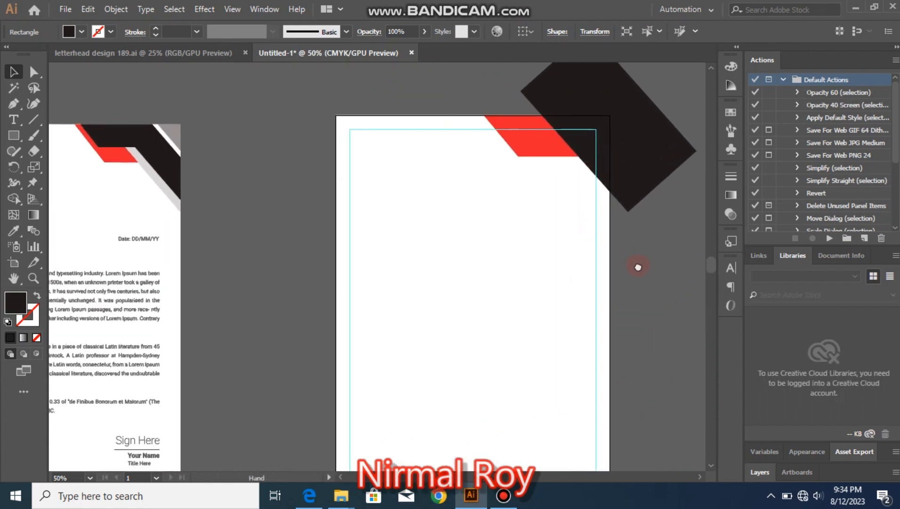
{"action": "left_click", "coordinate": [629, 91]}
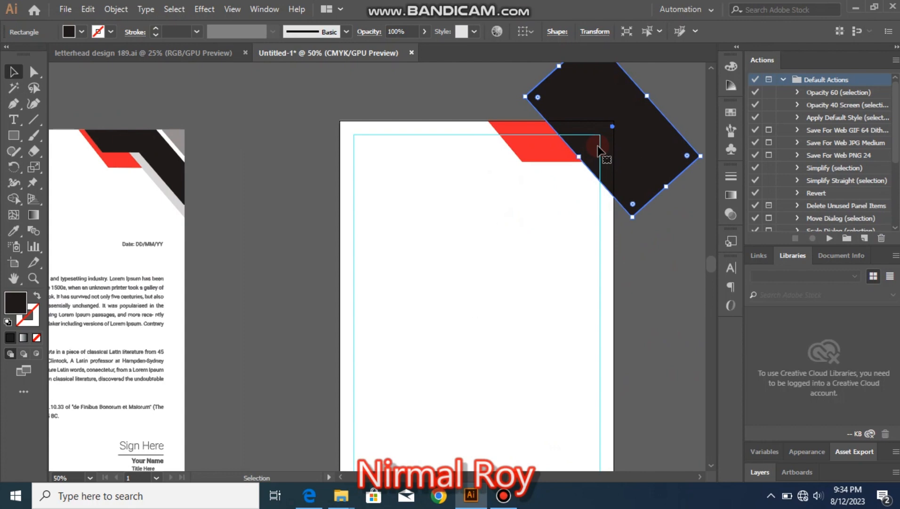
{"action": "left_click_drag", "start_coordinate": [619, 165], "coordinate": [672, 369]}
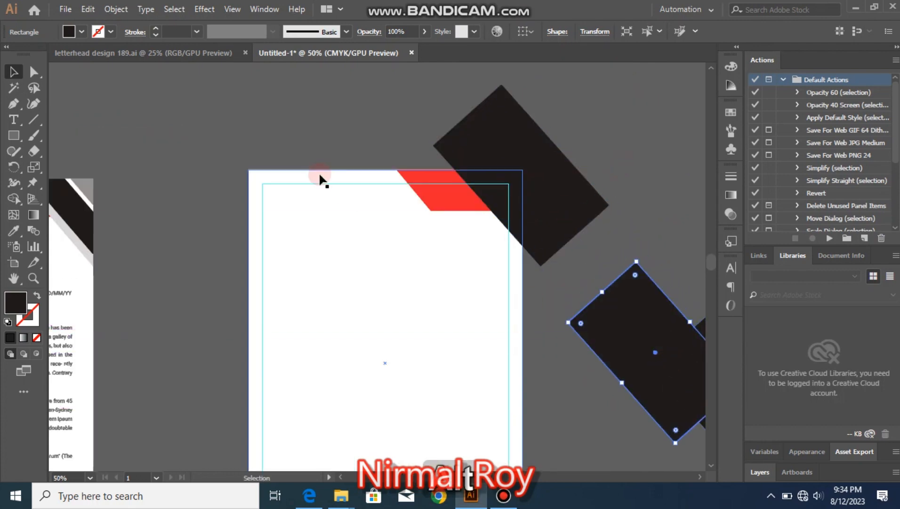
Trim away the part of the tilted black rectangle outside the page with the Shape Builder, leaving a black corner triangle.
{"action": "left_click_drag", "start_coordinate": [372, 126], "coordinate": [519, 202]}
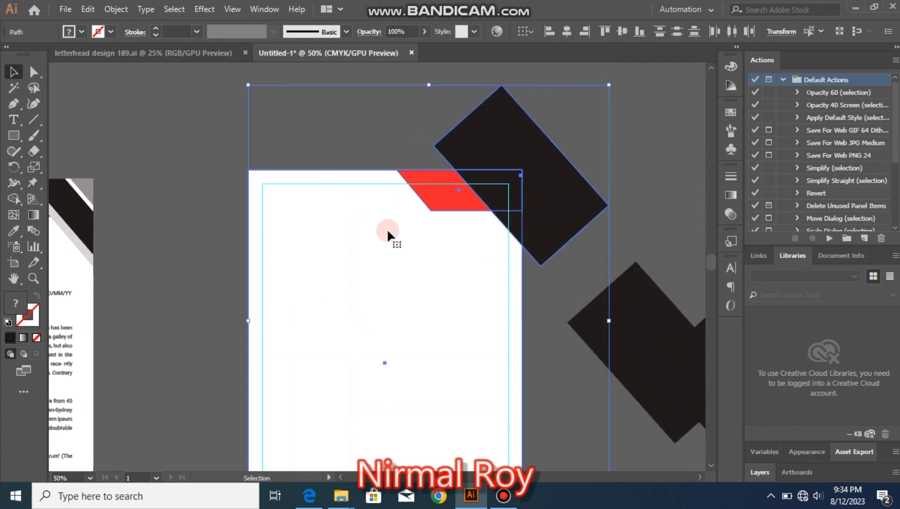
{"action": "left_click", "coordinate": [14, 198]}
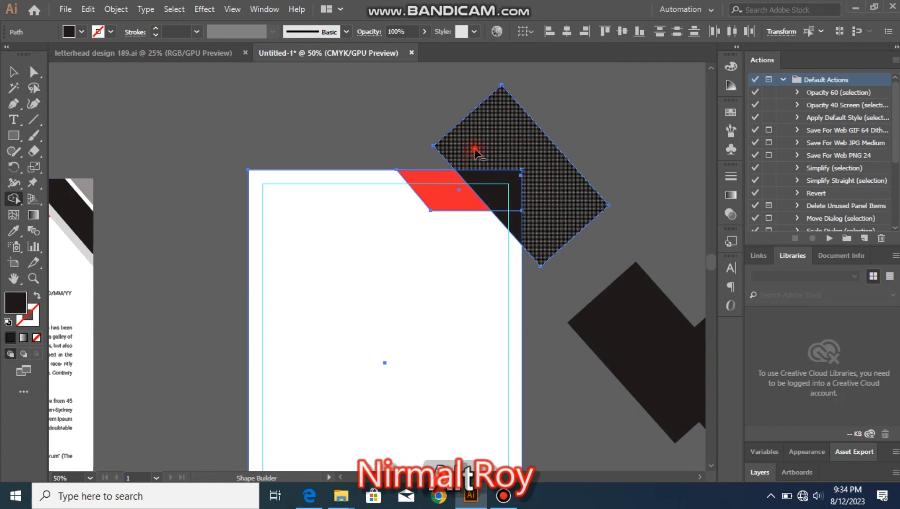
{"action": "left_click", "coordinate": [474, 150], "text": "alt"}
{"action": "left_click", "coordinate": [13, 72]}
{"action": "left_click", "coordinate": [504, 495]}
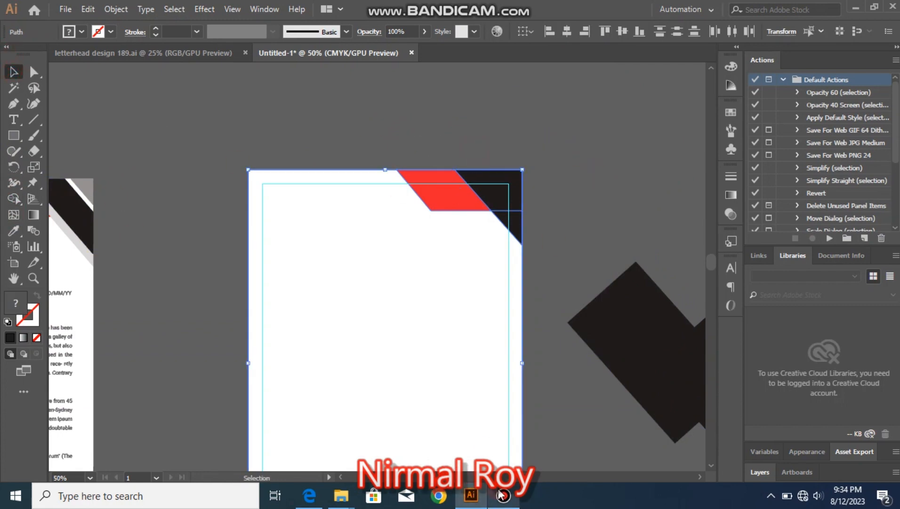
{"action": "left_click", "coordinate": [634, 41]}
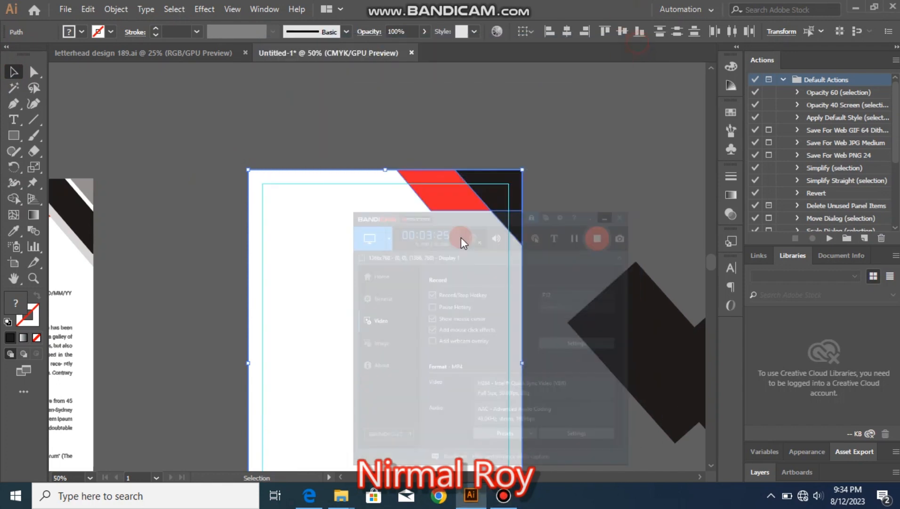
Duplicate the red slanted shape straight upward by about half its height and fill the copy with the corner triangle's black.
{"action": "left_click", "coordinate": [451, 282]}
{"action": "left_click_drag", "start_coordinate": [446, 260], "coordinate": [528, 245]}
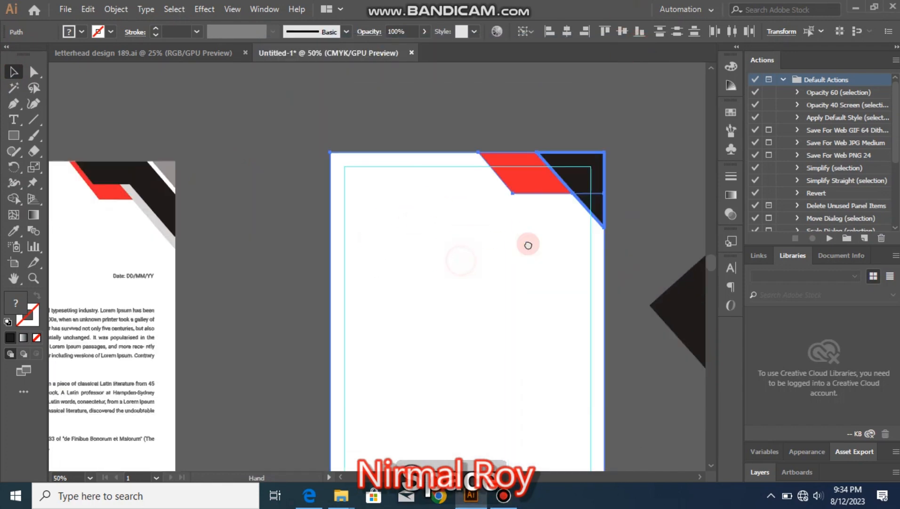
{"action": "left_click_drag", "start_coordinate": [376, 225], "coordinate": [426, 216]}
{"action": "left_click", "coordinate": [468, 81]}
{"action": "left_click", "coordinate": [468, 84]}
{"action": "left_click", "coordinate": [634, 163]}
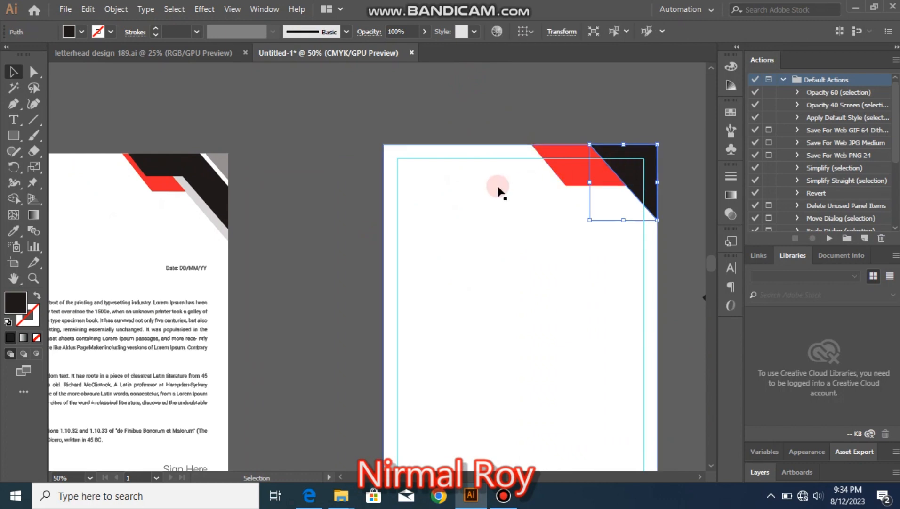
{"action": "left_click_drag", "start_coordinate": [556, 161], "coordinate": [554, 142]}
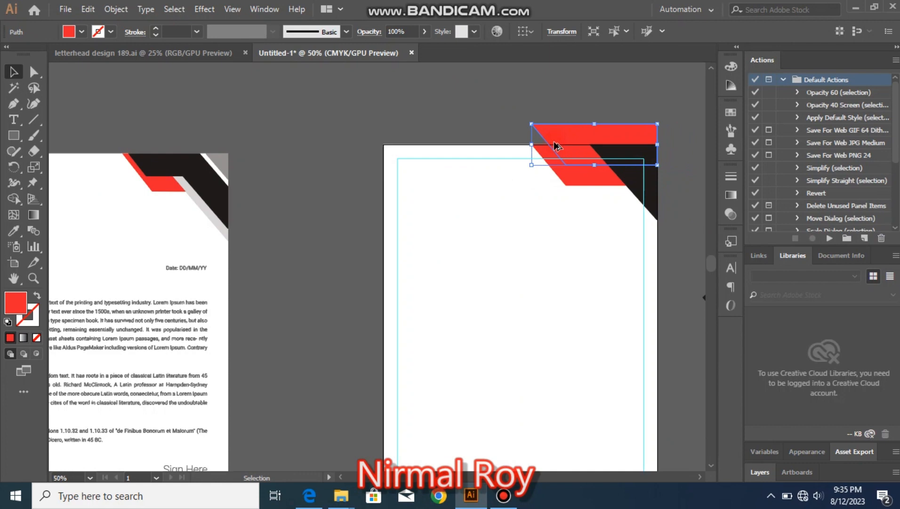
{"action": "left_click", "coordinate": [13, 230]}
{"action": "left_click", "coordinate": [617, 148]}
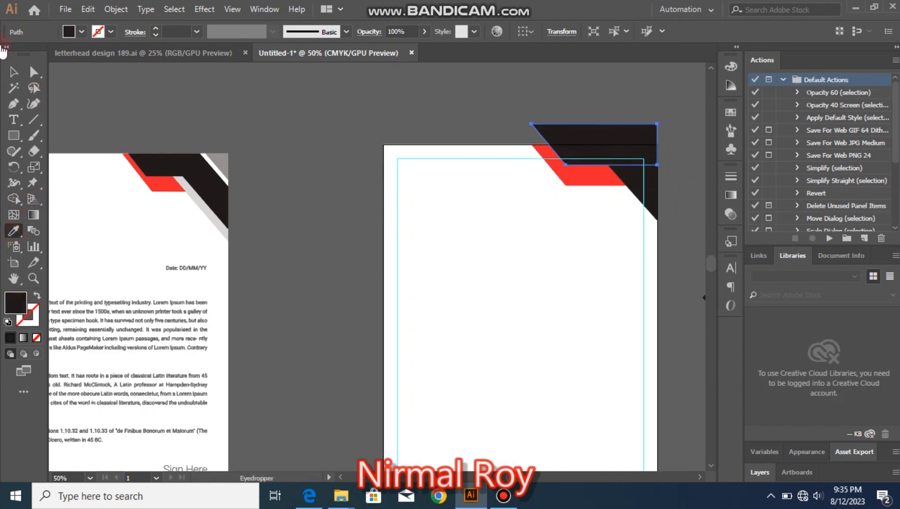
{"action": "left_click", "coordinate": [14, 72]}
{"action": "left_click", "coordinate": [327, 115]}
Remove the part of the black slanted copy that extends above the page with the Shape Builder.
{"action": "left_click_drag", "start_coordinate": [584, 90], "coordinate": [686, 190]}
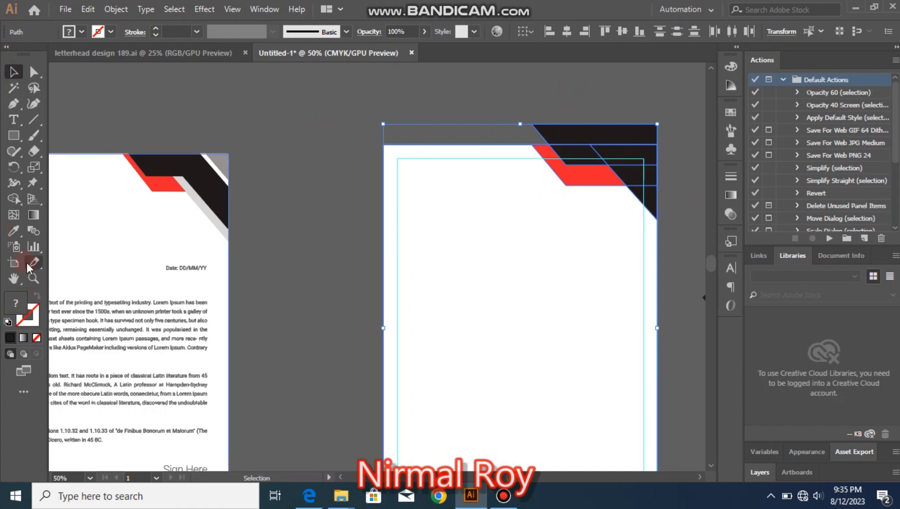
{"action": "left_click", "coordinate": [13, 200]}
{"action": "left_click", "coordinate": [631, 136], "text": "alt"}
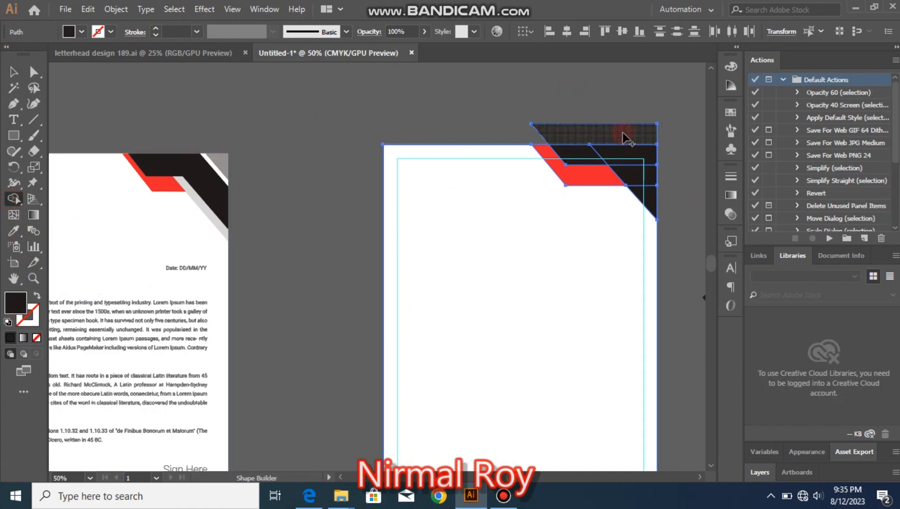
{"action": "left_click", "coordinate": [622, 133], "text": "alt"}
{"action": "left_click", "coordinate": [13, 70]}
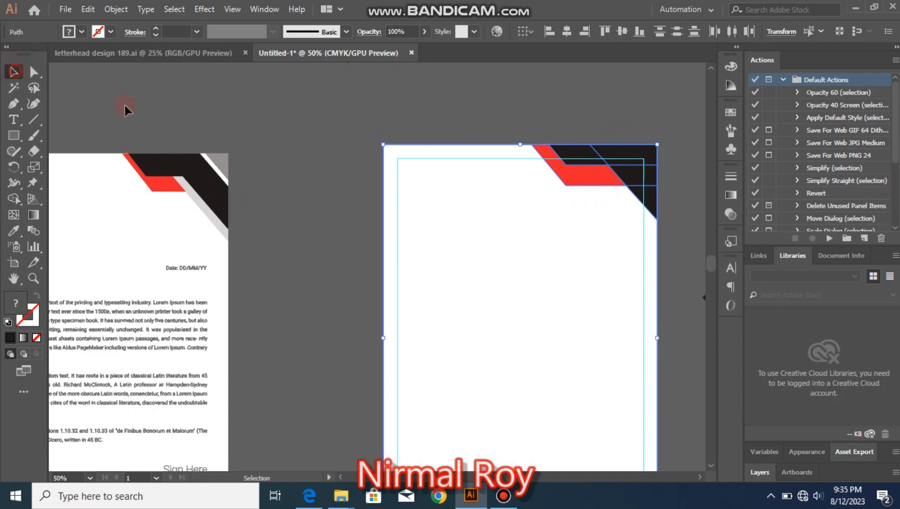
{"action": "left_click", "coordinate": [479, 251]}
Duplicate the black corner triangle slightly downward and give the copy the reference's light grey stripe appearance at 11% opacity with the Eyedropper.
{"action": "left_click_drag", "start_coordinate": [547, 248], "coordinate": [523, 269]}
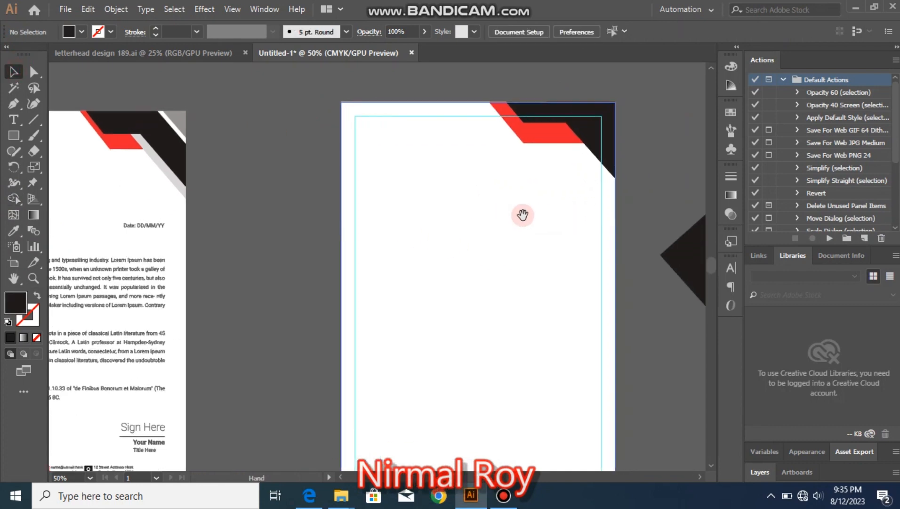
{"action": "left_click", "coordinate": [589, 136]}
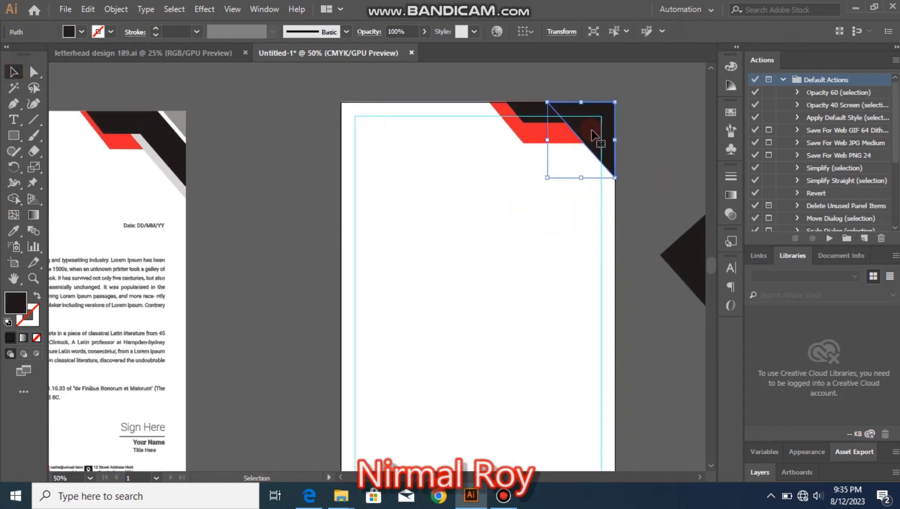
{"action": "left_click_drag", "start_coordinate": [605, 137], "coordinate": [603, 150]}
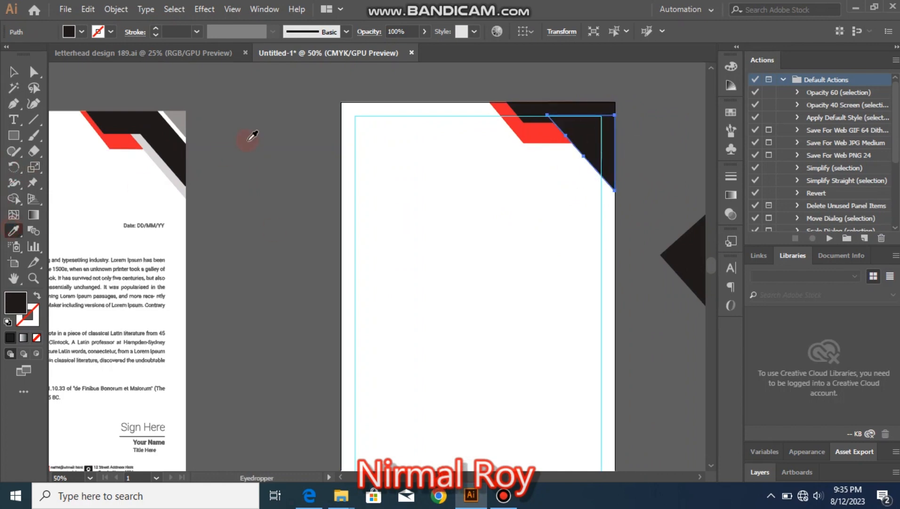
{"action": "left_click", "coordinate": [171, 174]}
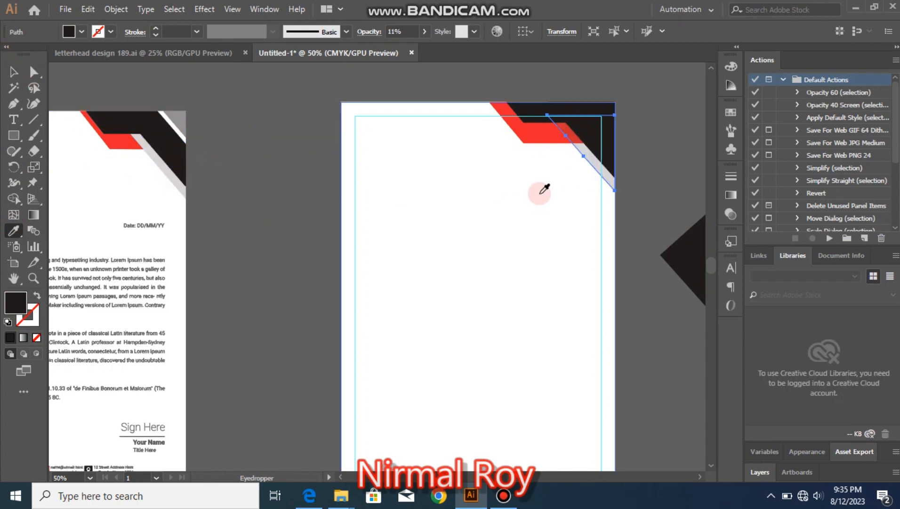
{"action": "left_click", "coordinate": [13, 72]}
{"action": "left_click", "coordinate": [231, 130]}
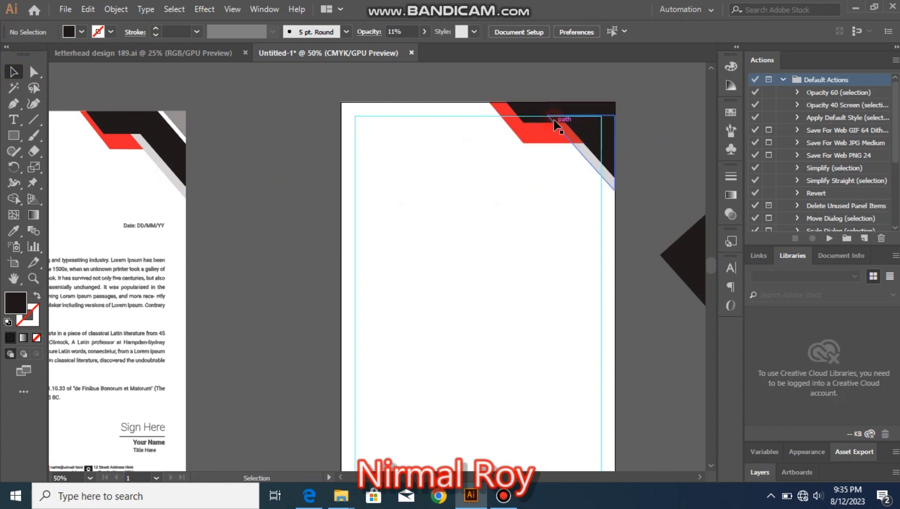
Bring the light grey triangle in the page's upper-right corner to the front.
{"action": "left_click", "coordinate": [556, 123]}
{"action": "right_click", "coordinate": [586, 155]}
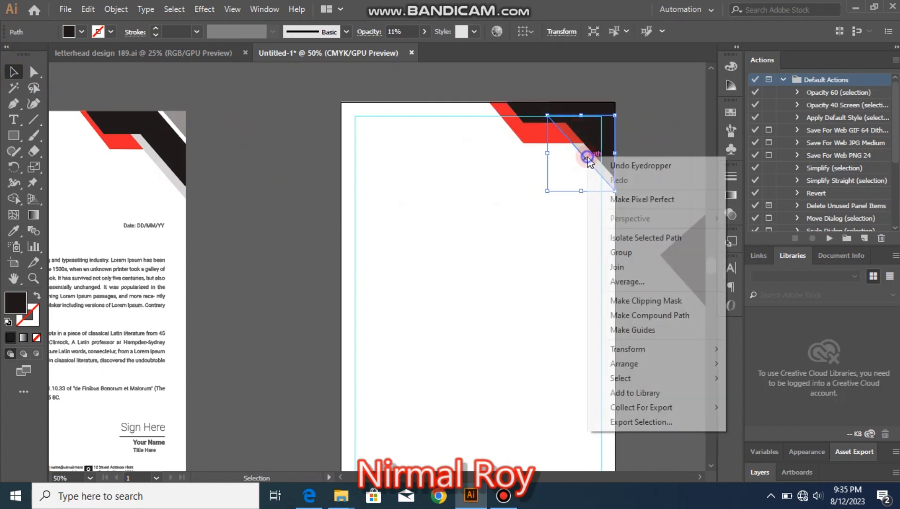
{"action": "left_click", "coordinate": [664, 95]}
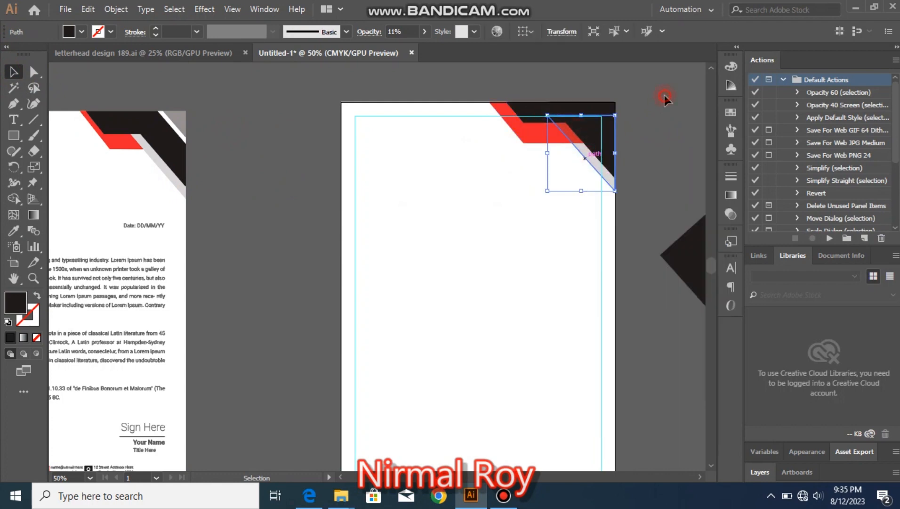
{"action": "left_click", "coordinate": [587, 160]}
{"action": "right_click", "coordinate": [585, 158]}
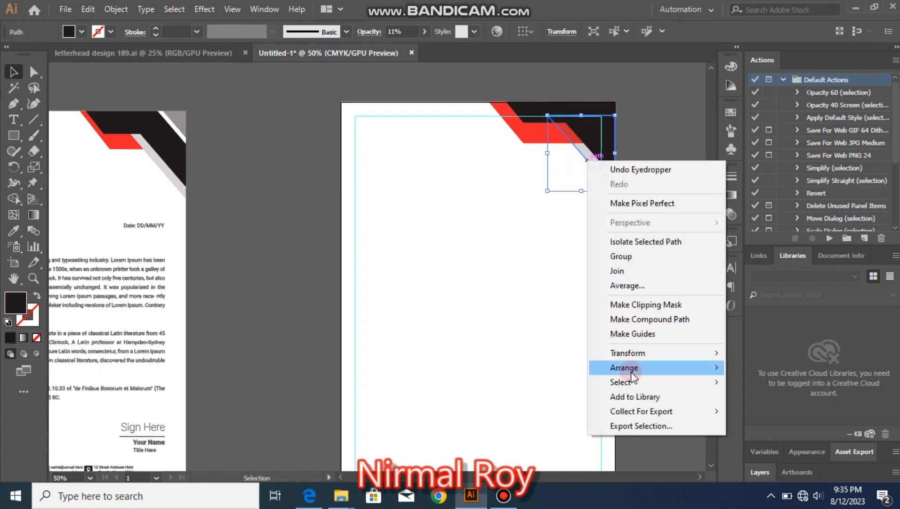
{"action": "mouse_move", "coordinate": [627, 368]}
{"action": "left_click", "coordinate": [795, 367]}
{"action": "left_click", "coordinate": [663, 198]}
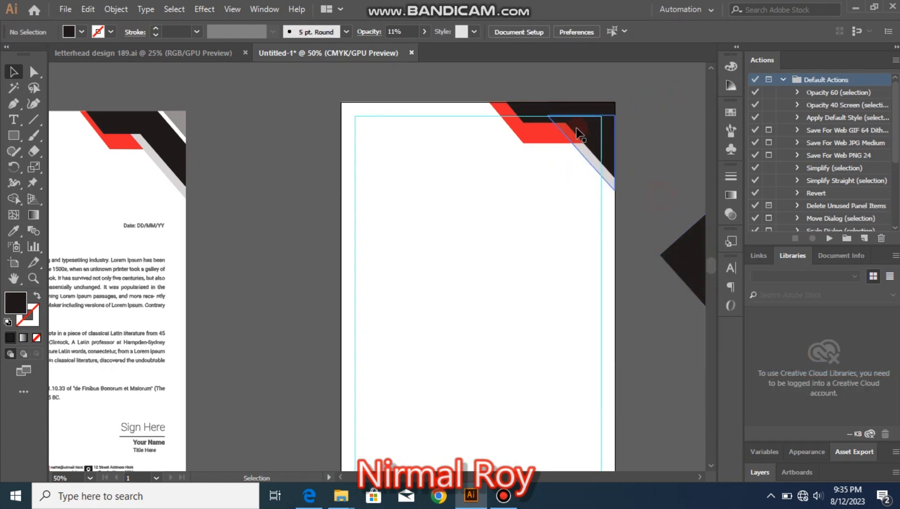
Try the light grey triangle at 100% opacity and resample the reference's light grey stripe at 11% opacity.
{"action": "left_click", "coordinate": [540, 111]}
{"action": "left_click", "coordinate": [591, 125], "text": "shift"}
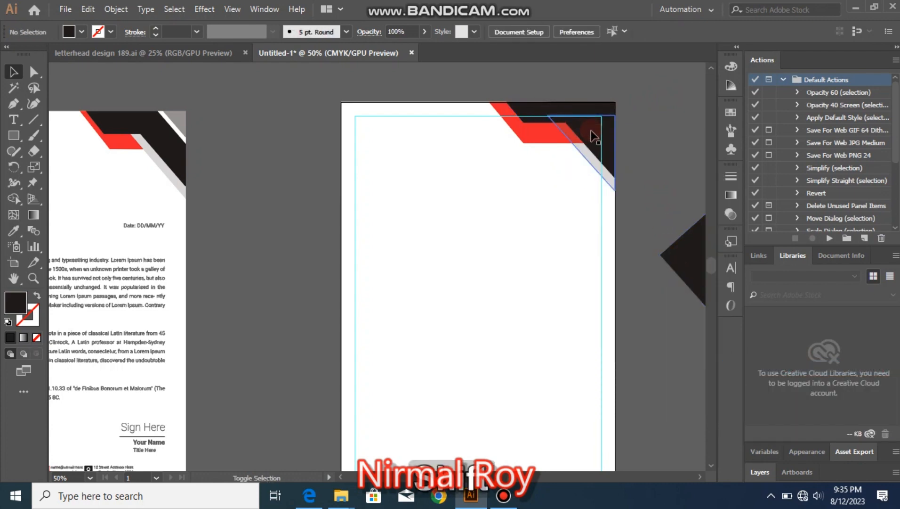
{"action": "left_click", "coordinate": [587, 154]}
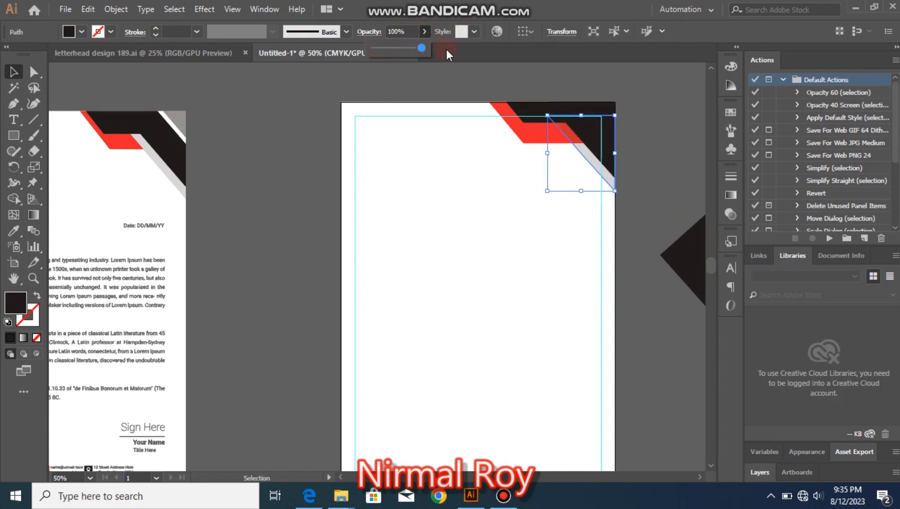
{"action": "left_click", "coordinate": [645, 103]}
{"action": "left_click", "coordinate": [582, 148]}
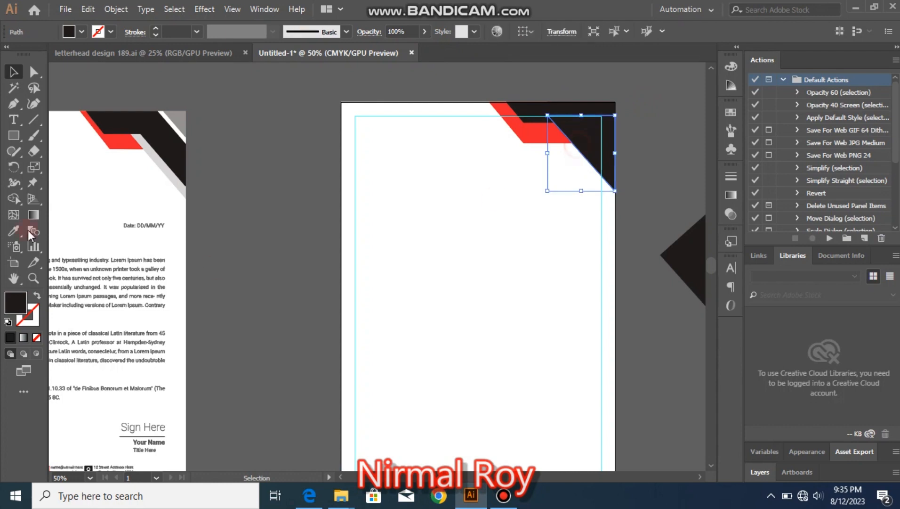
{"action": "left_click", "coordinate": [14, 231]}
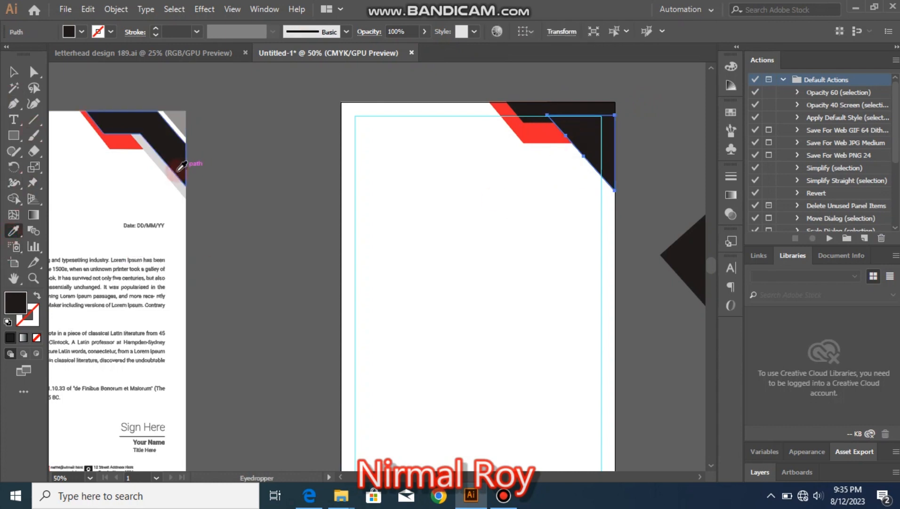
{"action": "left_click", "coordinate": [175, 169]}
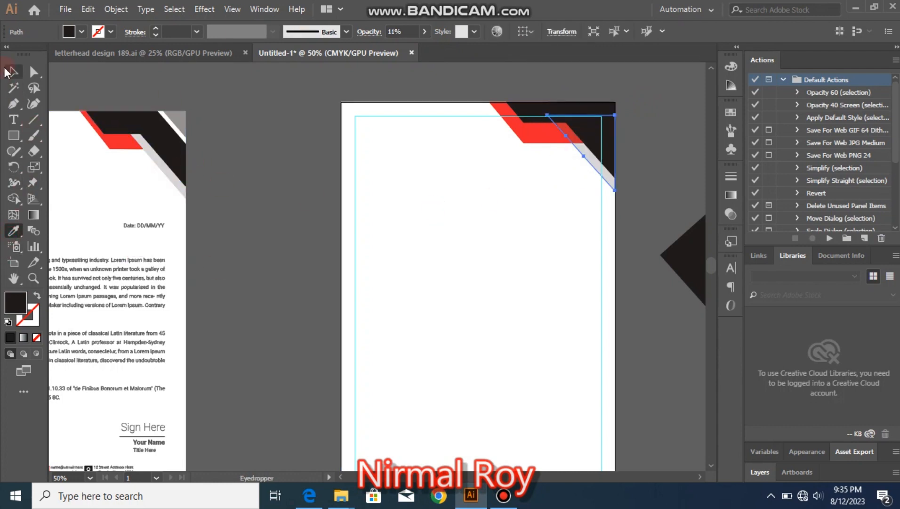
Lock the light grey triangle so the black shapes around it can be selected.
{"action": "left_click", "coordinate": [14, 72]}
{"action": "left_click", "coordinate": [218, 162]}
{"action": "left_click", "coordinate": [569, 128]}
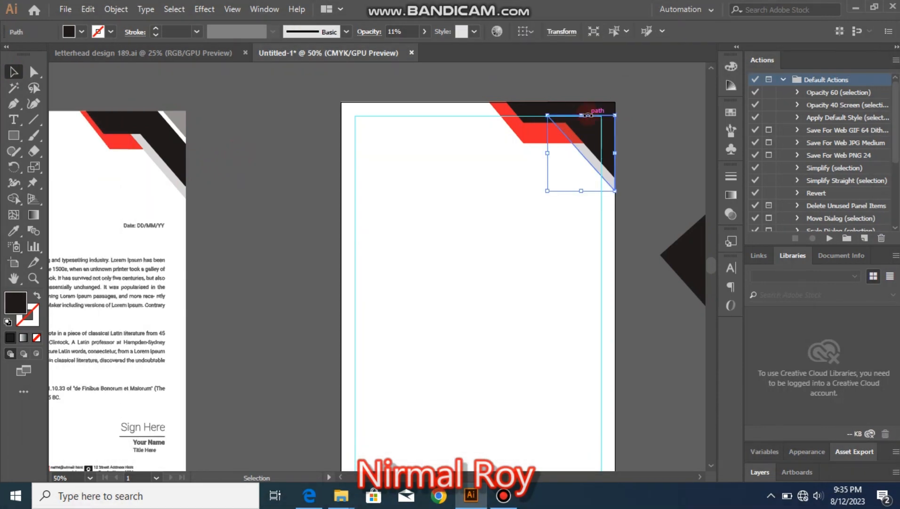
{"action": "left_click", "coordinate": [631, 129]}
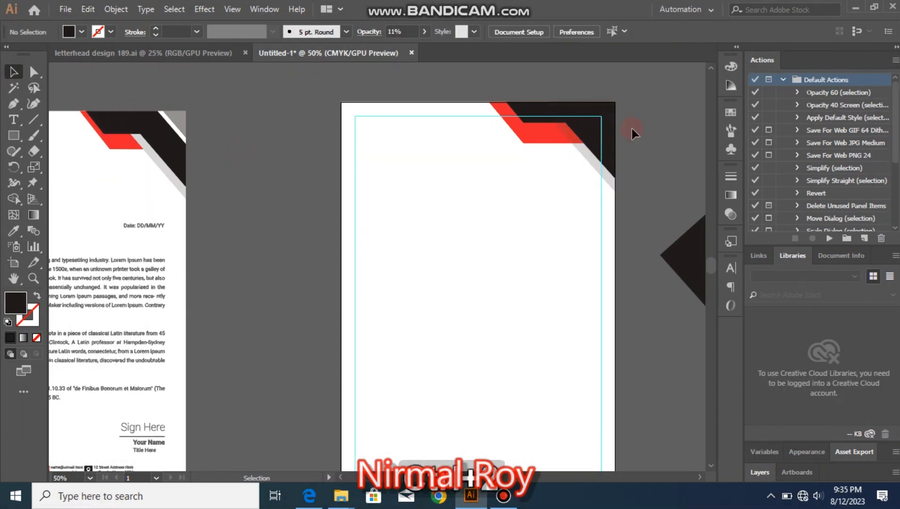
Group the black corner triangle with the black slanted shape and move the group up and to the right, off the page corner.
{"action": "left_click", "coordinate": [608, 124]}
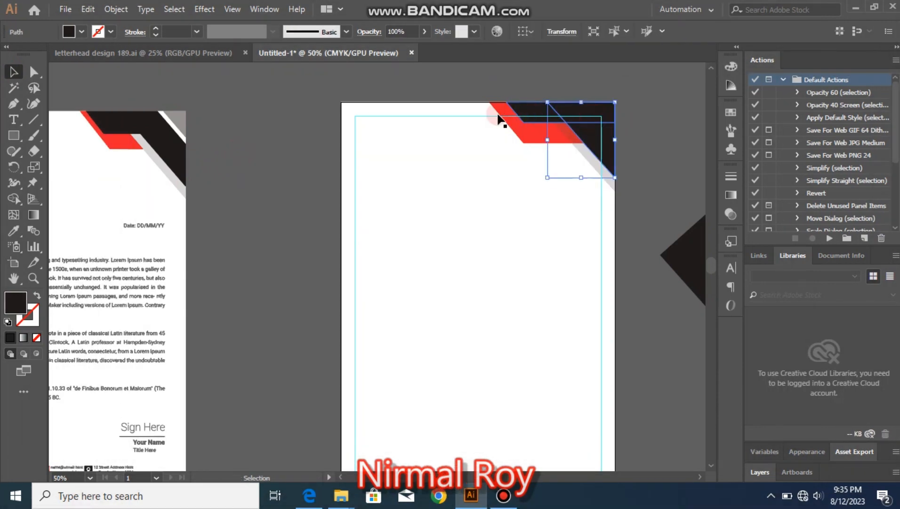
{"action": "left_click", "coordinate": [530, 113], "text": "shift"}
{"action": "right_click", "coordinate": [578, 104]}
{"action": "left_click", "coordinate": [612, 185]}
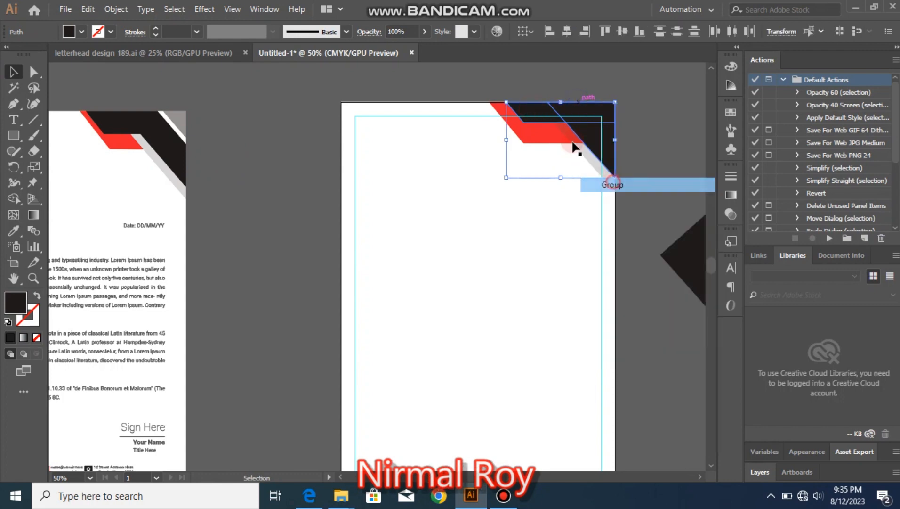
{"action": "left_click_drag", "start_coordinate": [570, 113], "coordinate": [656, 66]}
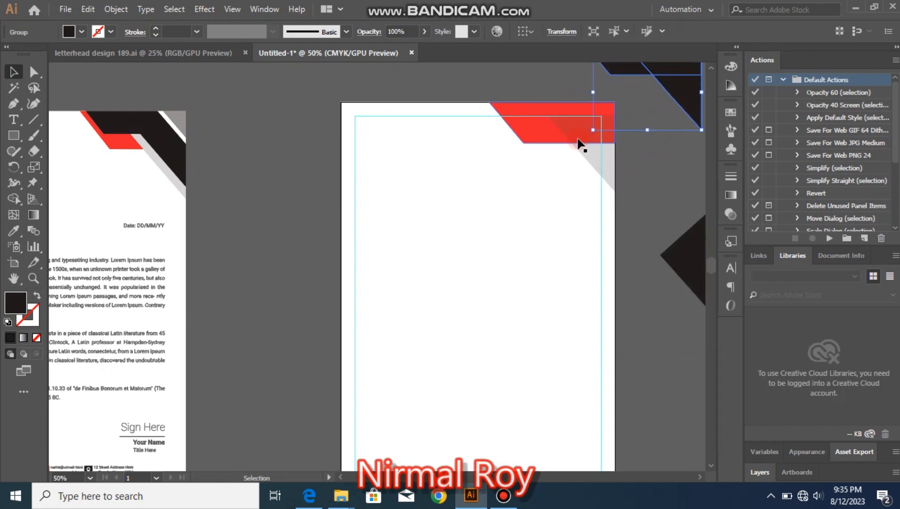
Unlock all locked objects to make the light grey triangle selectable.
{"action": "left_click", "coordinate": [580, 144]}
{"action": "left_click", "coordinate": [595, 157]}
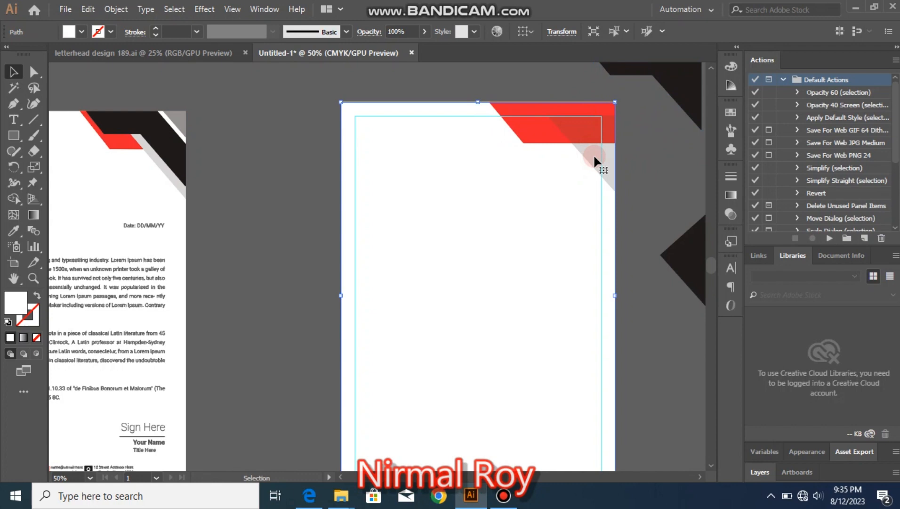
{"action": "key", "text": "ctrl"}
{"action": "left_click", "coordinate": [597, 162]}
{"action": "left_click", "coordinate": [638, 158]}
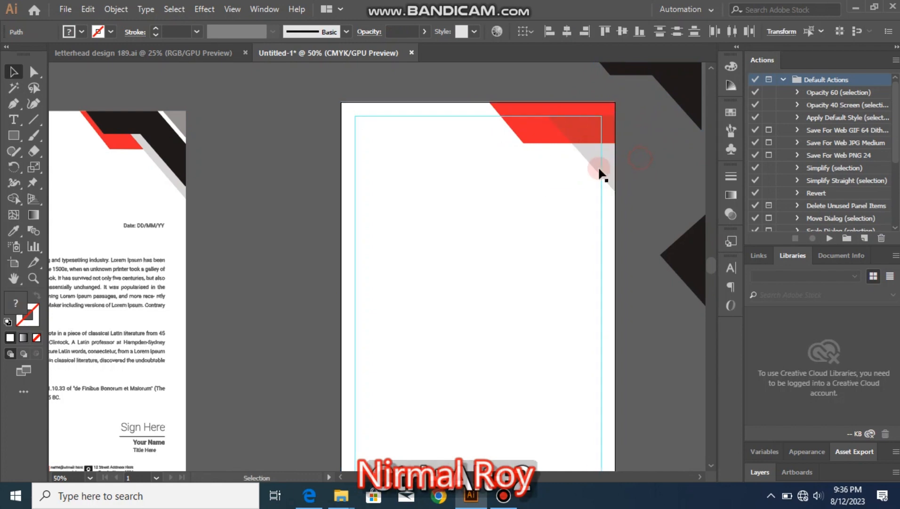
Bring the unlocked light grey triangle to the front, above the red slanted shape.
{"action": "left_click", "coordinate": [594, 152]}
{"action": "right_click", "coordinate": [594, 153]}
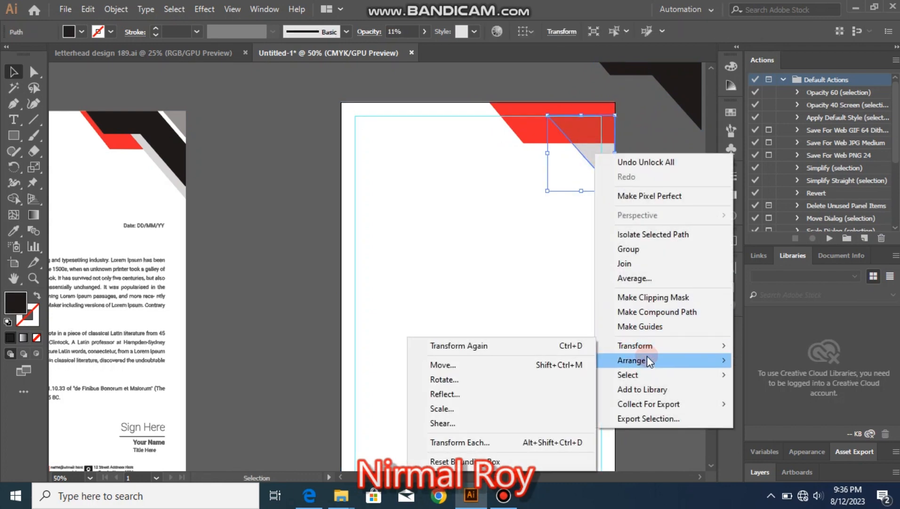
{"action": "mouse_move", "coordinate": [648, 359]}
{"action": "left_click", "coordinate": [539, 361]}
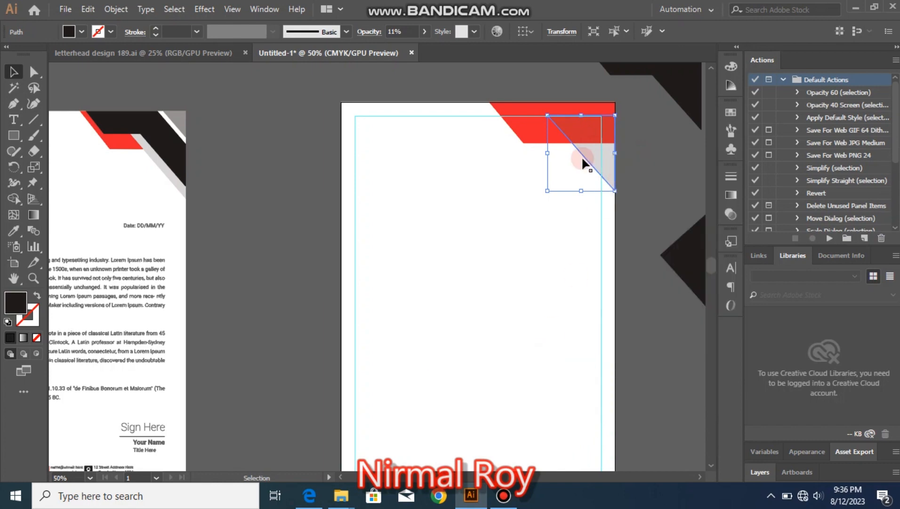
Fill the light grey triangle with mid grey 7F7F7F and set its opacity to 100%.
{"action": "double_click", "coordinate": [17, 304]}
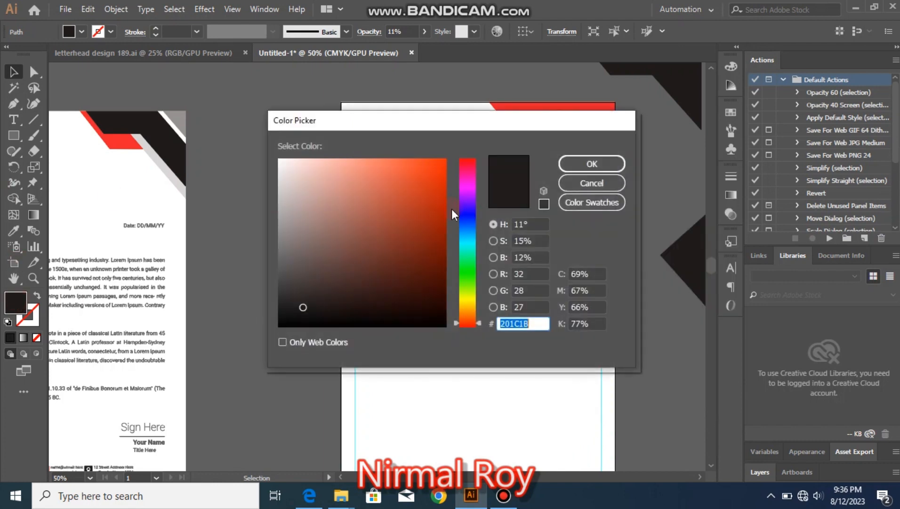
{"action": "left_click", "coordinate": [358, 202]}
{"action": "left_click", "coordinate": [274, 263]}
{"action": "left_click", "coordinate": [272, 242]}
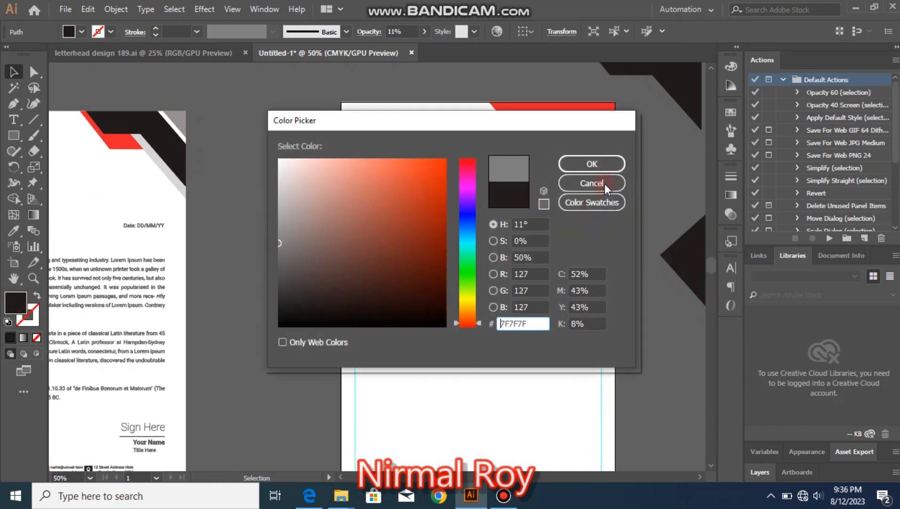
{"action": "left_click", "coordinate": [592, 162]}
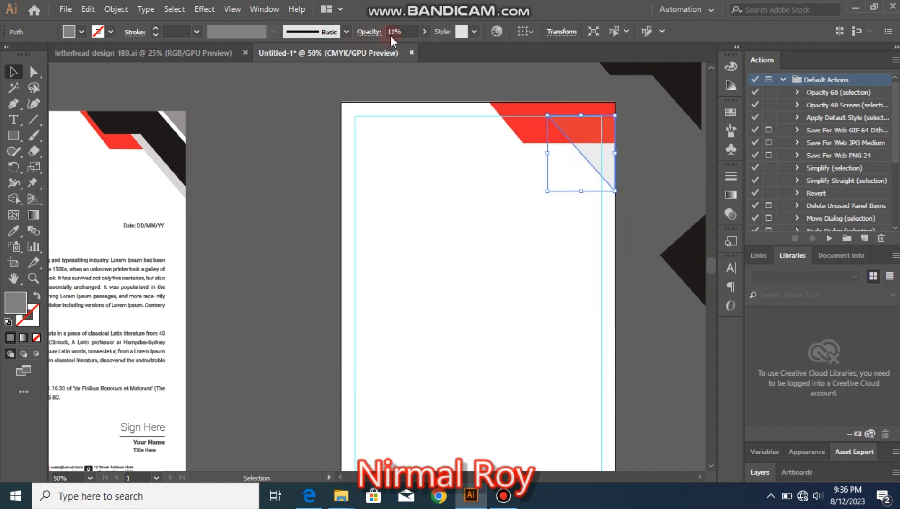
{"action": "left_click_drag", "start_coordinate": [415, 48], "coordinate": [424, 48]}
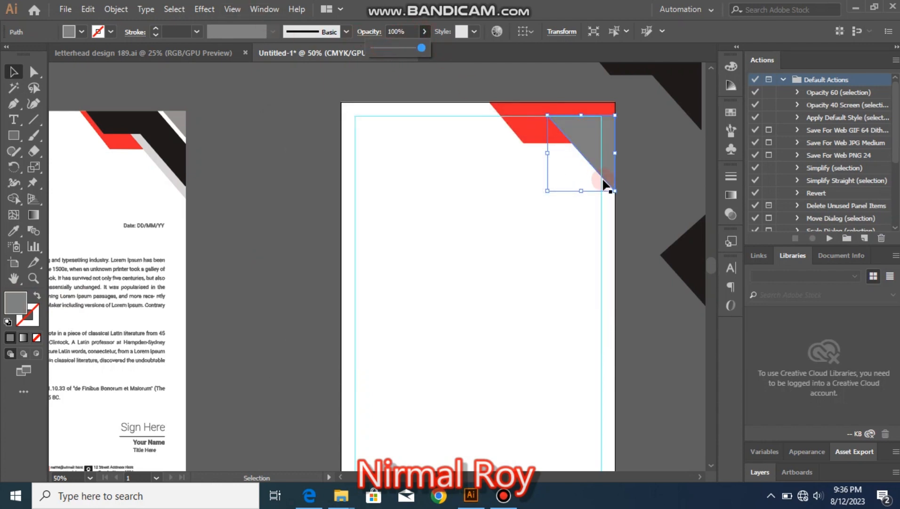
{"action": "left_click", "coordinate": [651, 153]}
Move the black group back into the page's upper-right corner and bring it in front of the grey triangle.
{"action": "left_click", "coordinate": [675, 81]}
{"action": "left_click_drag", "start_coordinate": [675, 84], "coordinate": [589, 123]}
{"action": "right_click", "coordinate": [536, 114]}
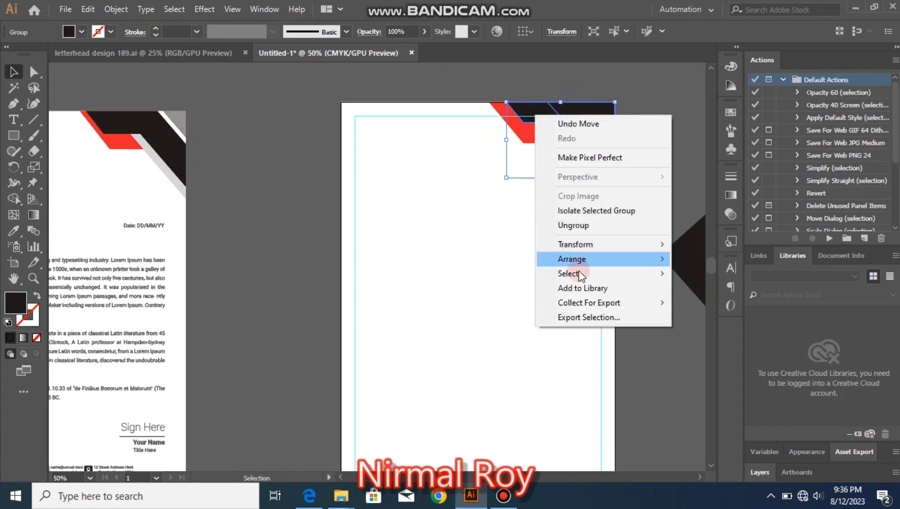
{"action": "mouse_move", "coordinate": [581, 258]}
{"action": "left_click", "coordinate": [678, 259]}
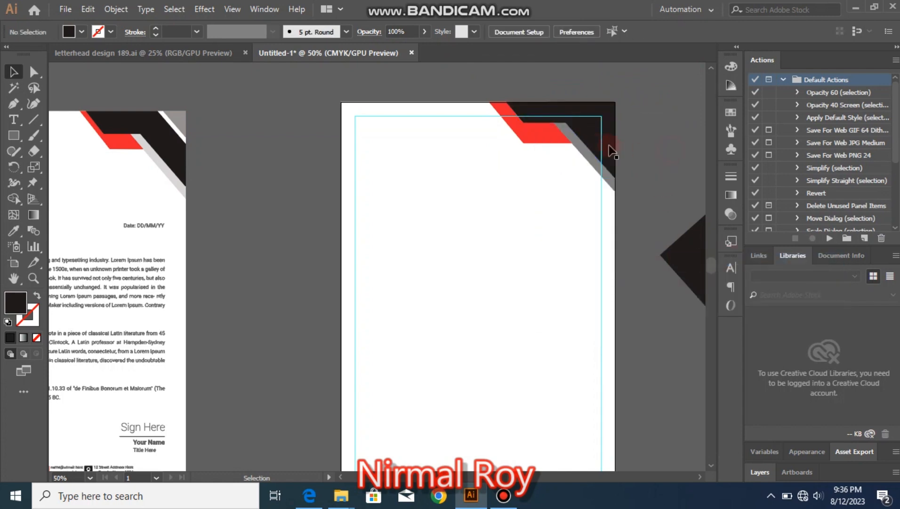
Move the spare tilted black rectangle over the page's upper-right corner, undoing the accidental shift of the black group.
{"action": "left_click_drag", "start_coordinate": [676, 260], "coordinate": [573, 82]}
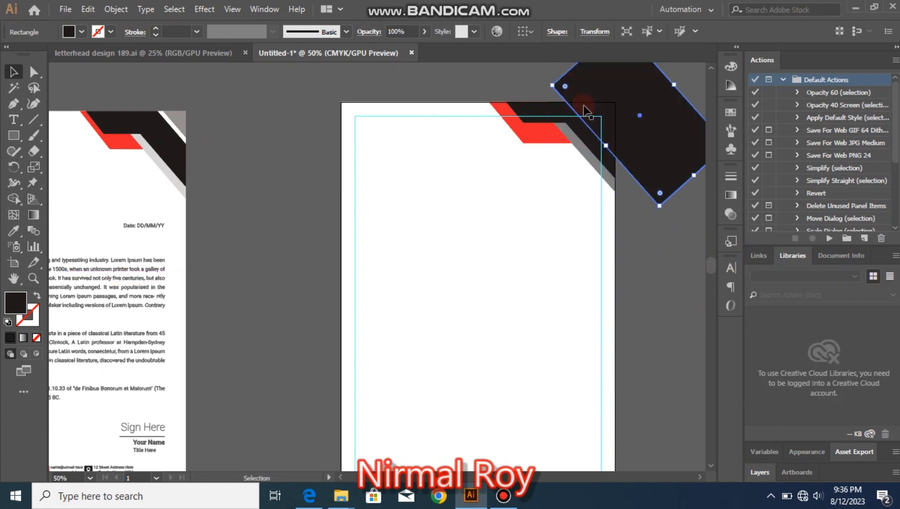
{"action": "left_click_drag", "start_coordinate": [597, 115], "coordinate": [601, 105]}
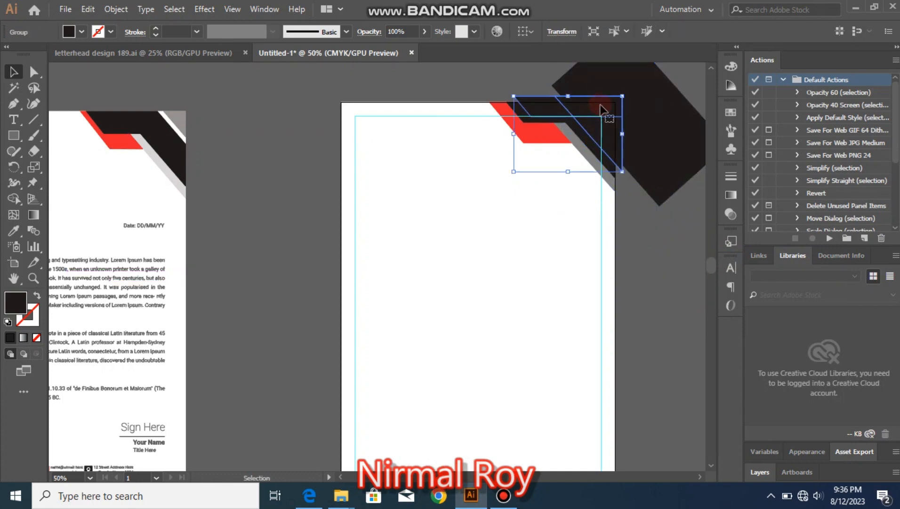
{"action": "key", "text": "ctrl+z"}
{"action": "left_click", "coordinate": [655, 243]}
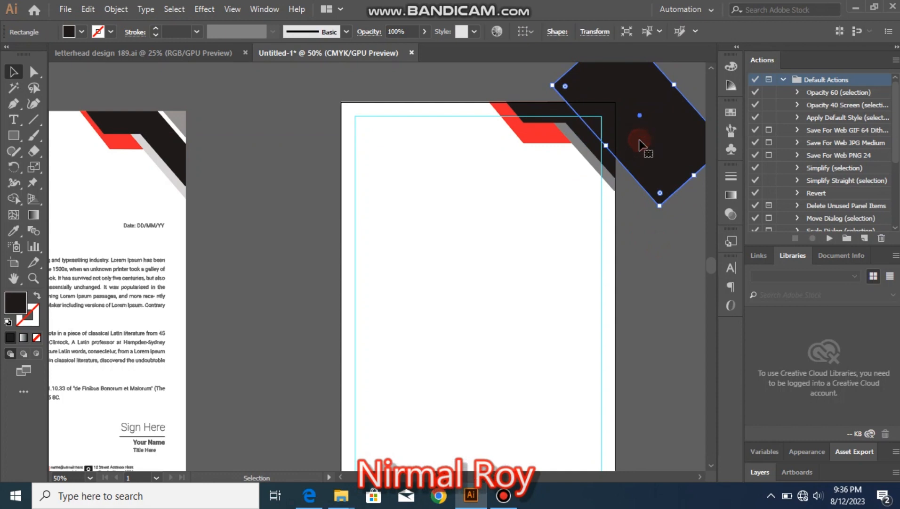
Duplicate the tilted black rectangle slightly up and to the right, and apply the reference stripe's 11% opacity appearance to the copy.
{"action": "left_click_drag", "start_coordinate": [642, 142], "coordinate": [644, 140]}
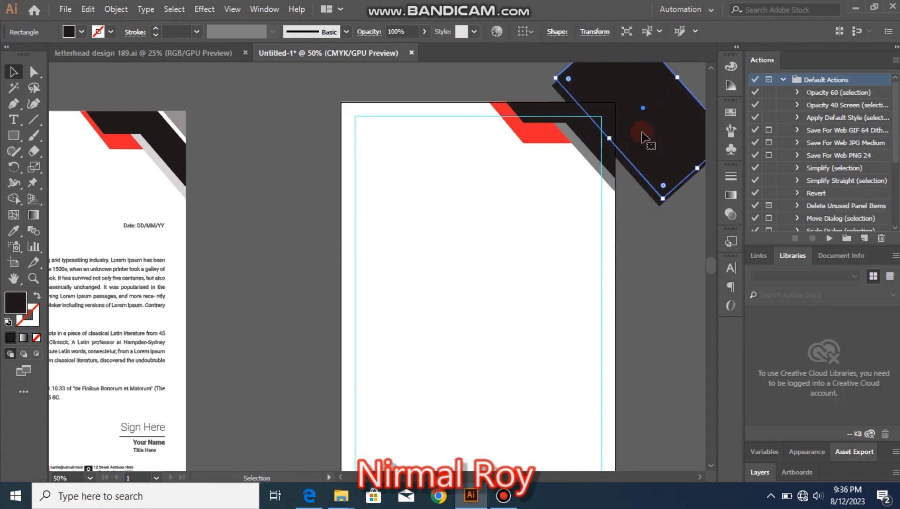
{"action": "left_click", "coordinate": [15, 230]}
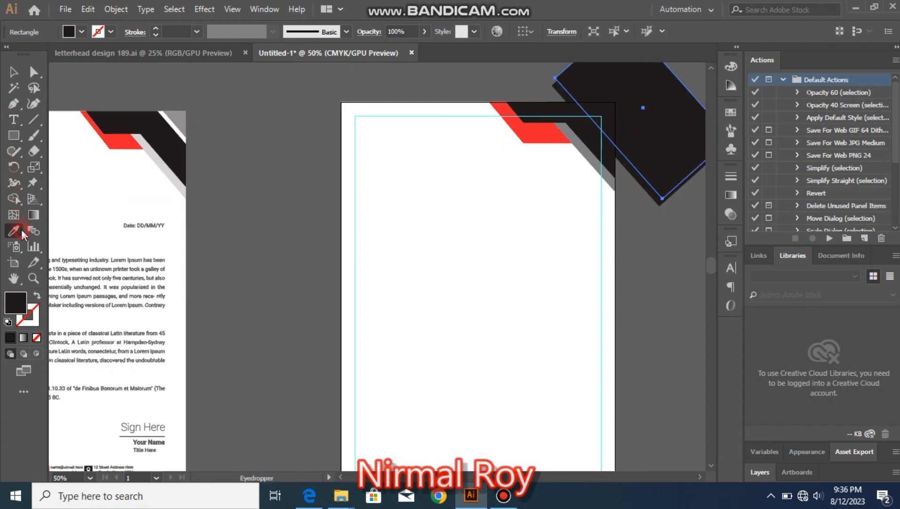
{"action": "left_click", "coordinate": [166, 161]}
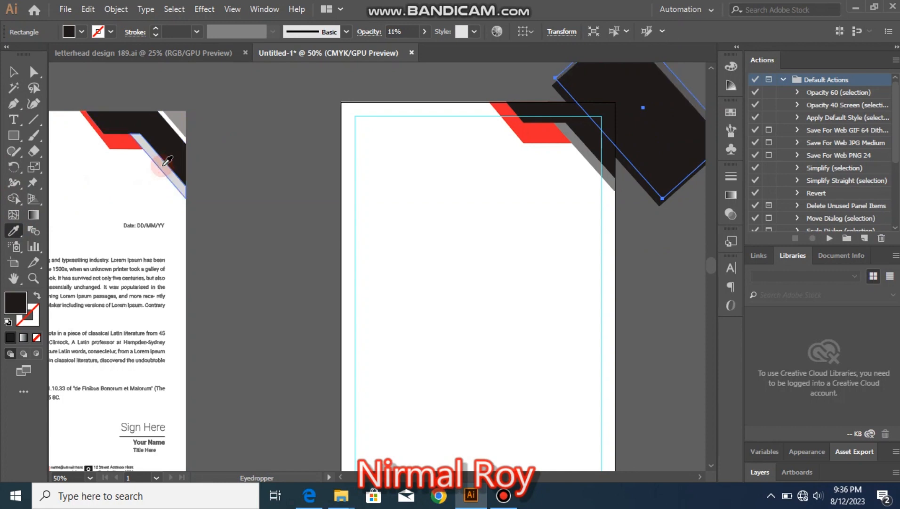
Fill the upper tilted rectangle with the page stripe's mid grey and the tilted rectangle beneath it with white.
{"action": "left_click", "coordinate": [585, 148]}
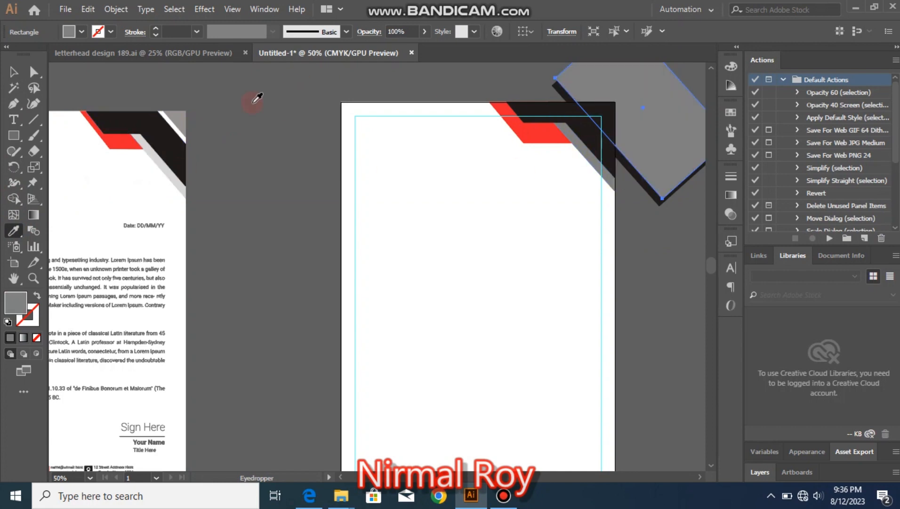
{"action": "left_click", "coordinate": [14, 72]}
{"action": "left_click", "coordinate": [557, 87]}
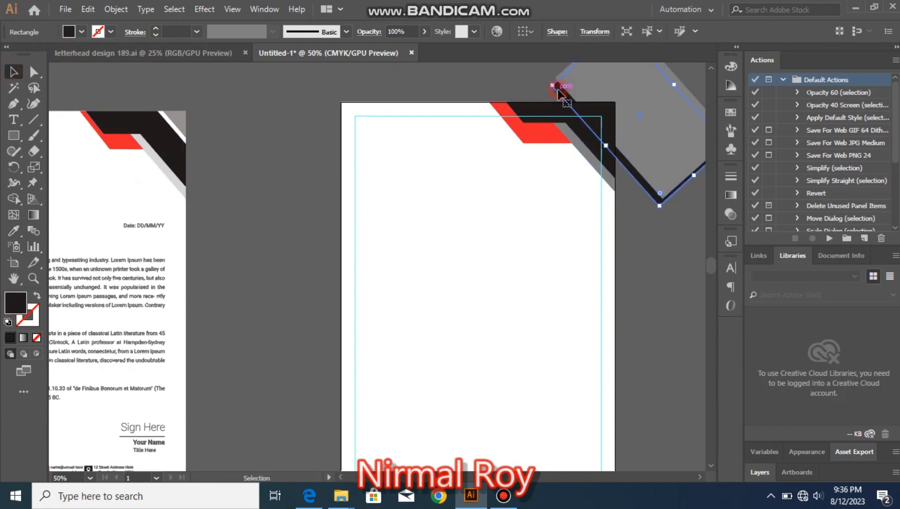
{"action": "left_click", "coordinate": [13, 193]}
{"action": "left_click", "coordinate": [14, 230]}
{"action": "left_click", "coordinate": [430, 235]}
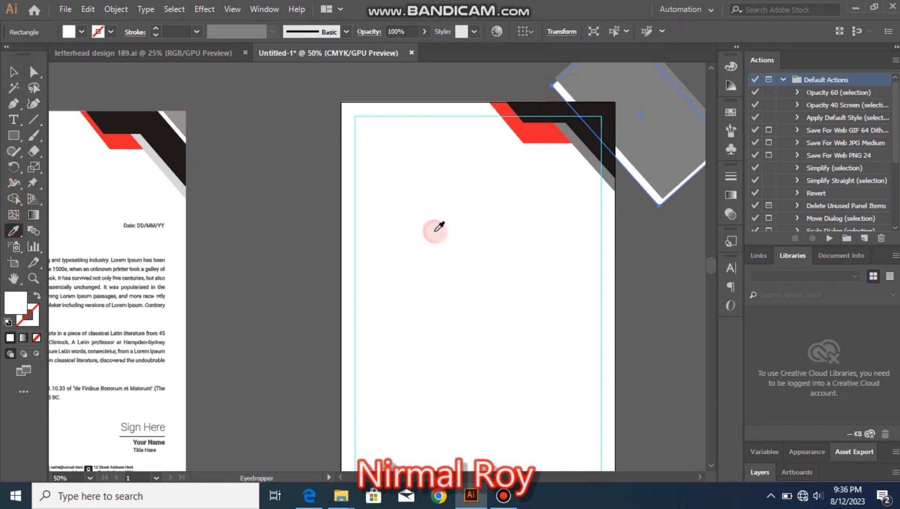
{"action": "left_click", "coordinate": [14, 71]}
{"action": "left_click", "coordinate": [638, 276]}
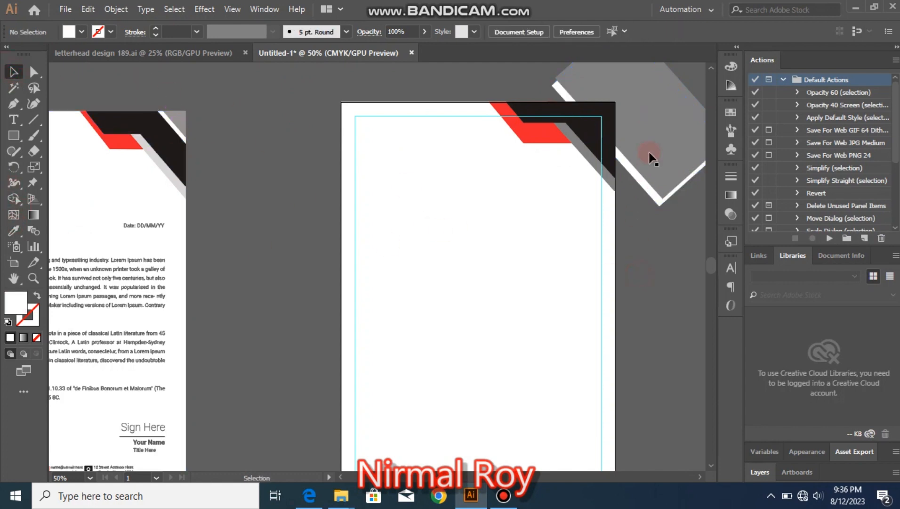
Bring the grey and white tilted rectangles together to the front of the corner artwork.
{"action": "left_click", "coordinate": [648, 180]}
{"action": "left_click", "coordinate": [639, 182], "text": "shift"}
{"action": "right_click", "coordinate": [648, 147]}
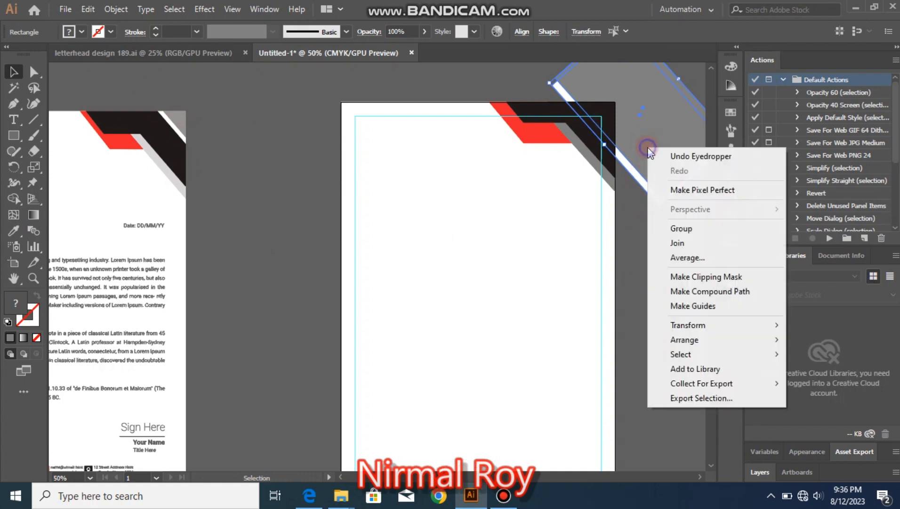
{"action": "mouse_move", "coordinate": [696, 335]}
{"action": "left_click", "coordinate": [549, 339]}
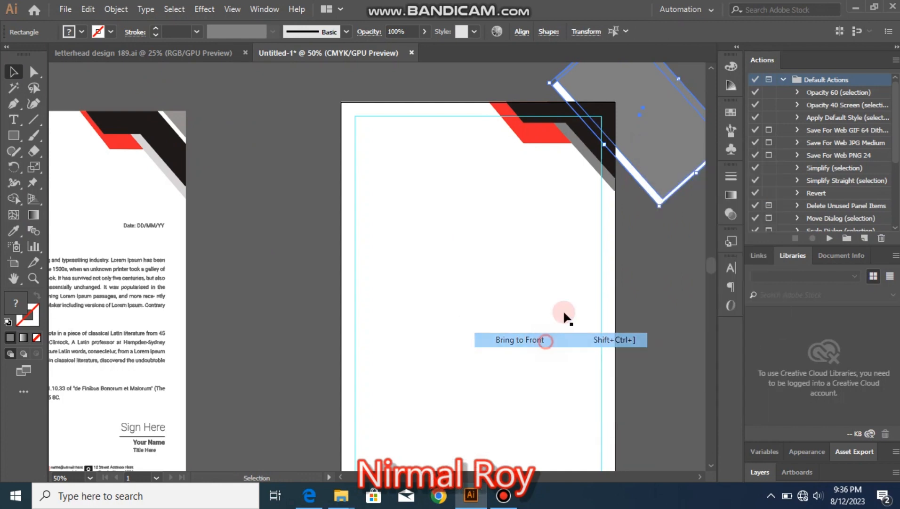
{"action": "left_click", "coordinate": [629, 246]}
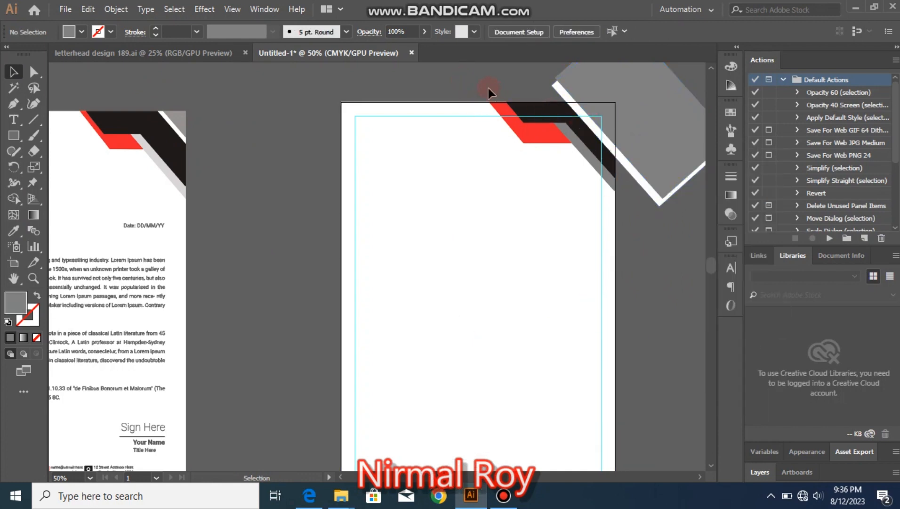
Trim away the parts of the grey and white tilted rectangles outside the page with the Shape Builder tool.
{"action": "left_click_drag", "start_coordinate": [489, 88], "coordinate": [640, 192]}
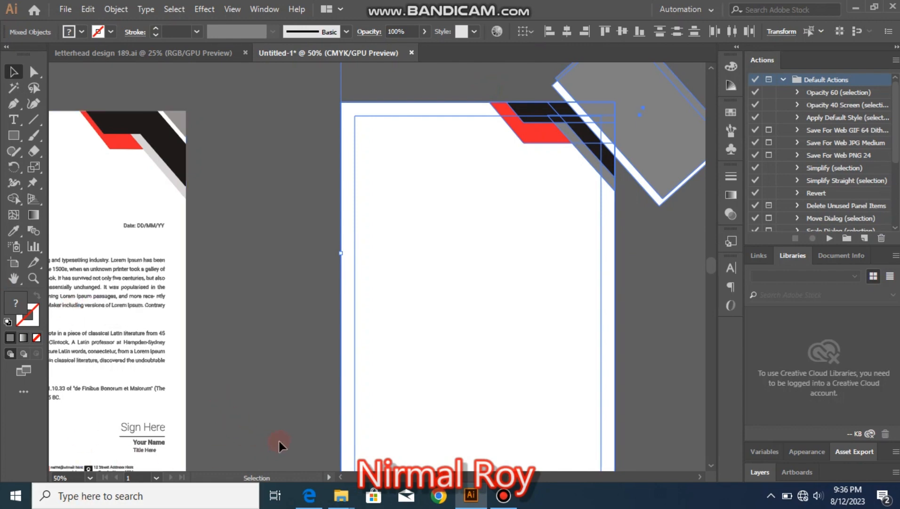
{"action": "left_click", "coordinate": [13, 198]}
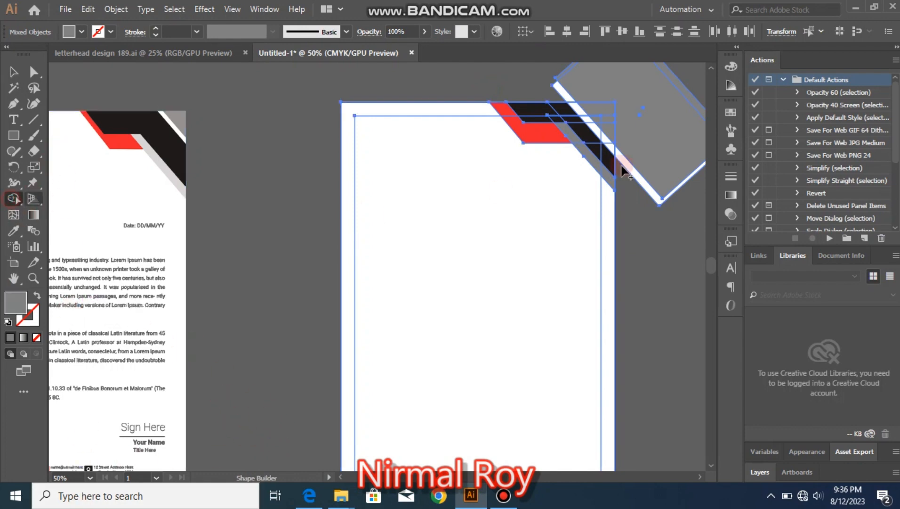
{"action": "left_click", "coordinate": [625, 118], "text": "alt"}
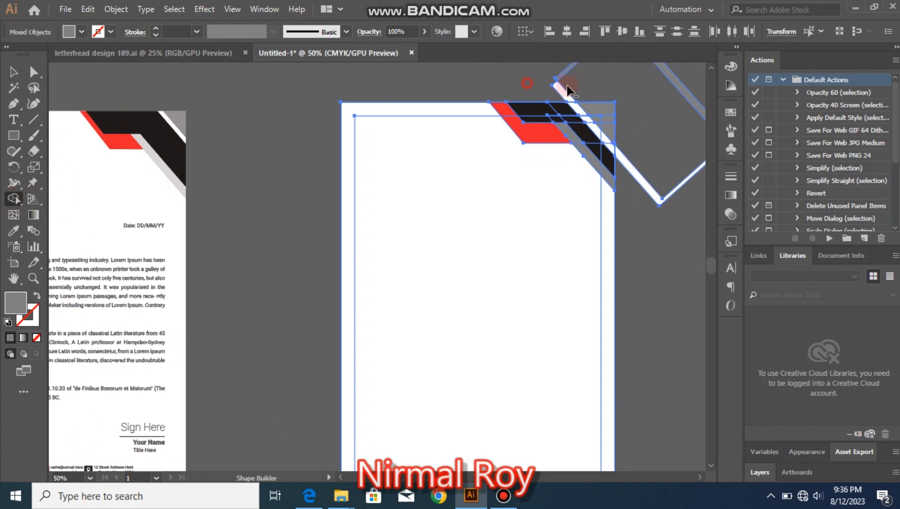
{"action": "left_click", "coordinate": [675, 189], "text": "alt"}
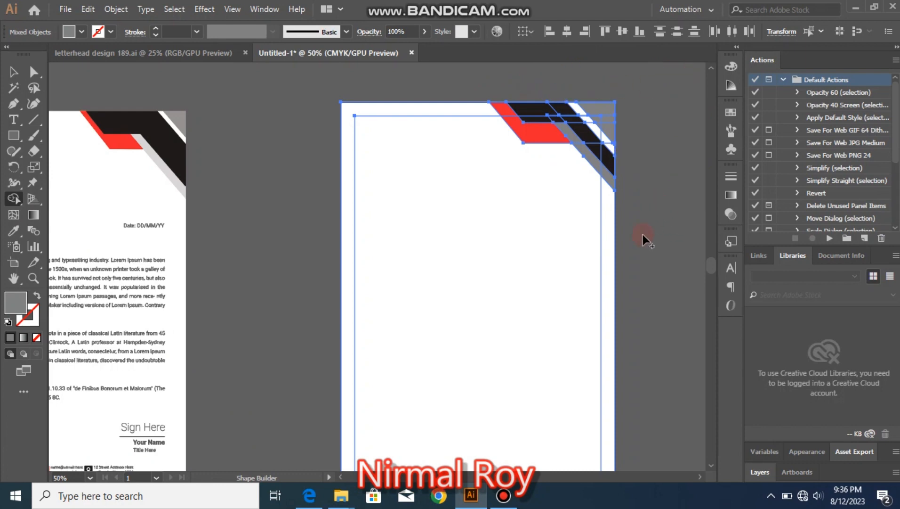
{"action": "left_click", "coordinate": [13, 72]}
{"action": "left_click", "coordinate": [260, 123]}
Lock the white page background and the inner margin rectangle.
{"action": "key", "text": "space"}
{"action": "left_click_drag", "start_coordinate": [567, 210], "coordinate": [616, 186]}
{"action": "left_click", "coordinate": [605, 115]}
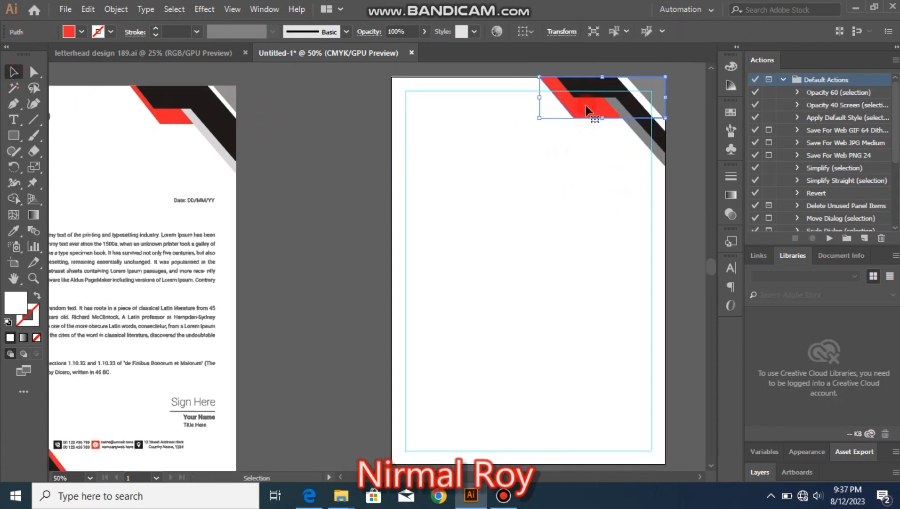
{"action": "left_click", "coordinate": [485, 187]}
{"action": "left_click", "coordinate": [398, 190]}
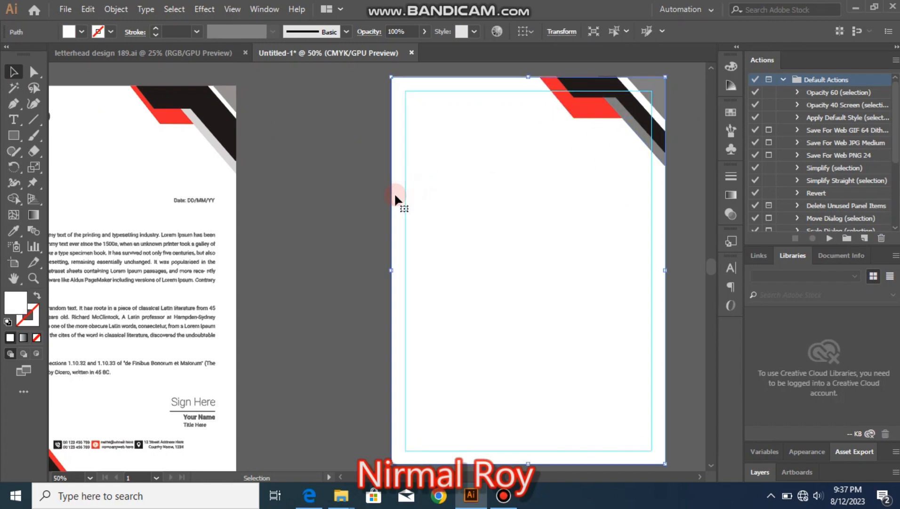
{"action": "key", "text": "ctrl+2"}
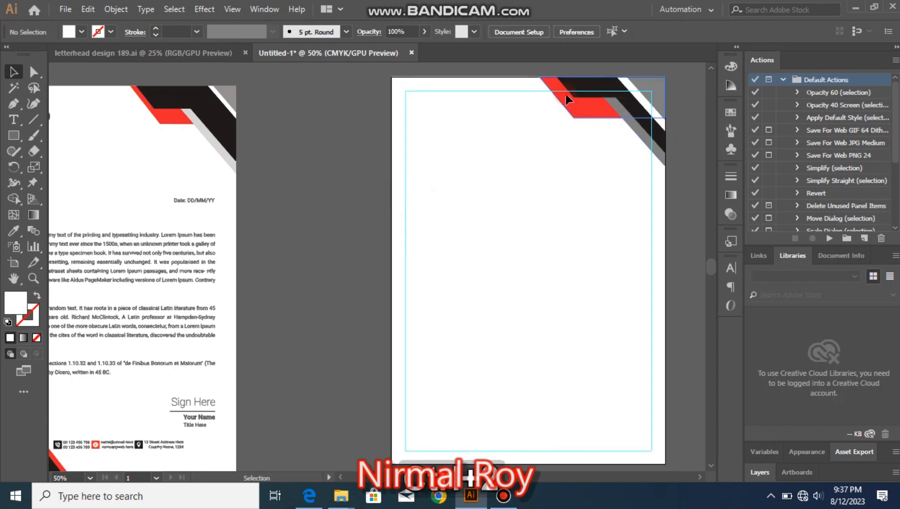
{"action": "left_click", "coordinate": [567, 94]}
{"action": "left_click", "coordinate": [511, 91]}
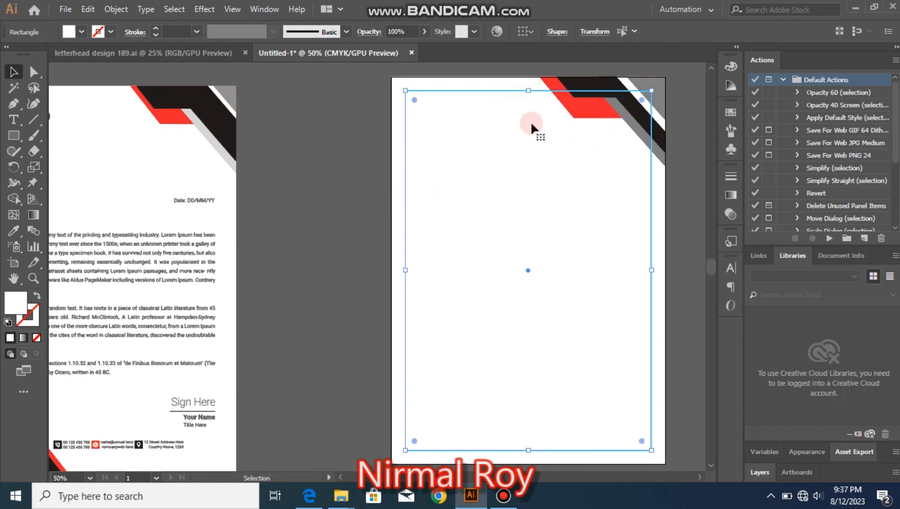
{"action": "key", "text": "ctrl+5"}
{"action": "left_click", "coordinate": [605, 136]}
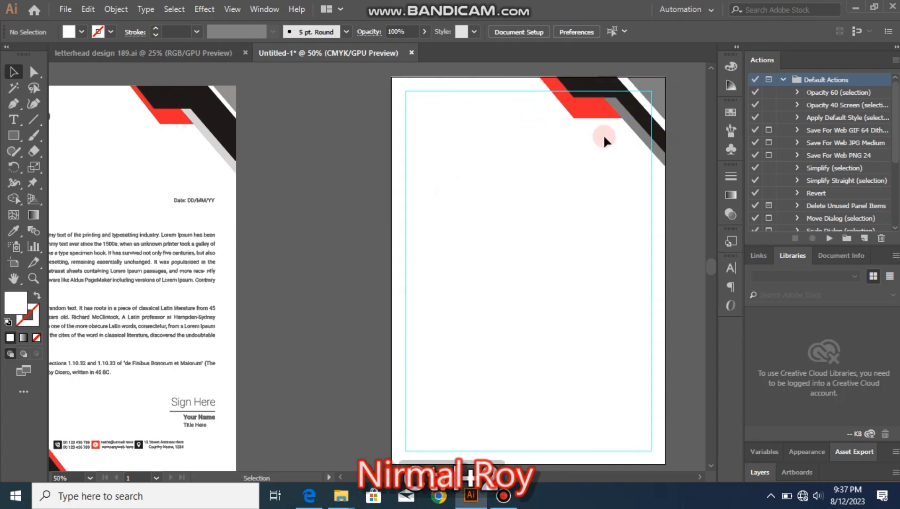
{"action": "key", "text": "space"}
{"action": "left_click_drag", "start_coordinate": [565, 162], "coordinate": [517, 191]}
{"action": "left_click_drag", "start_coordinate": [531, 85], "coordinate": [644, 147]}
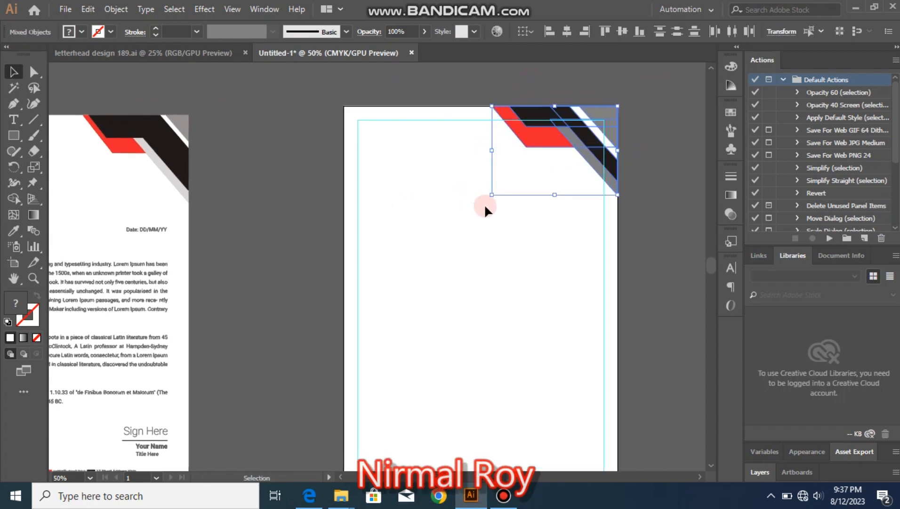
{"action": "left_click_drag", "start_coordinate": [490, 196], "coordinate": [476, 212]}
{"action": "key", "text": "ctrl+z"}
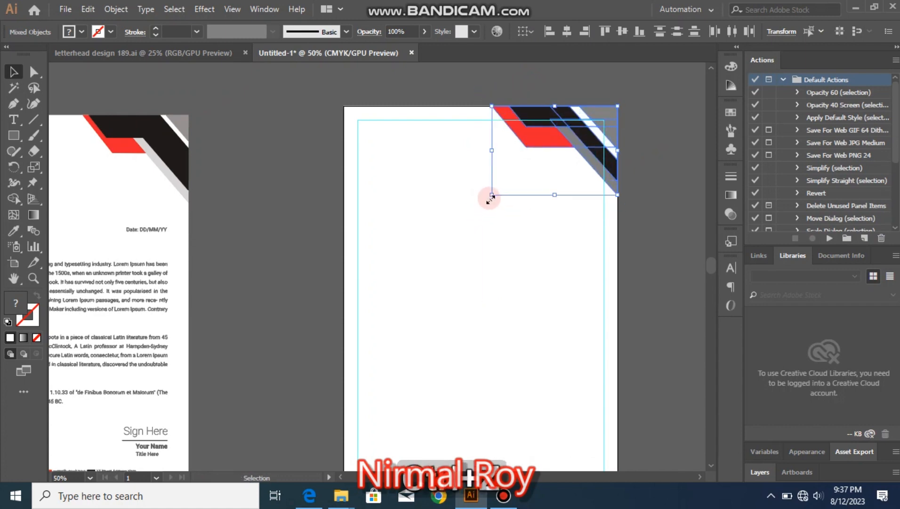
{"action": "left_click", "coordinate": [492, 196], "text": "ctrl"}
{"action": "key", "text": "v"}
Group all the red, black, white and grey shapes in the page's upper-right corner.
{"action": "left_click", "coordinate": [518, 139]}
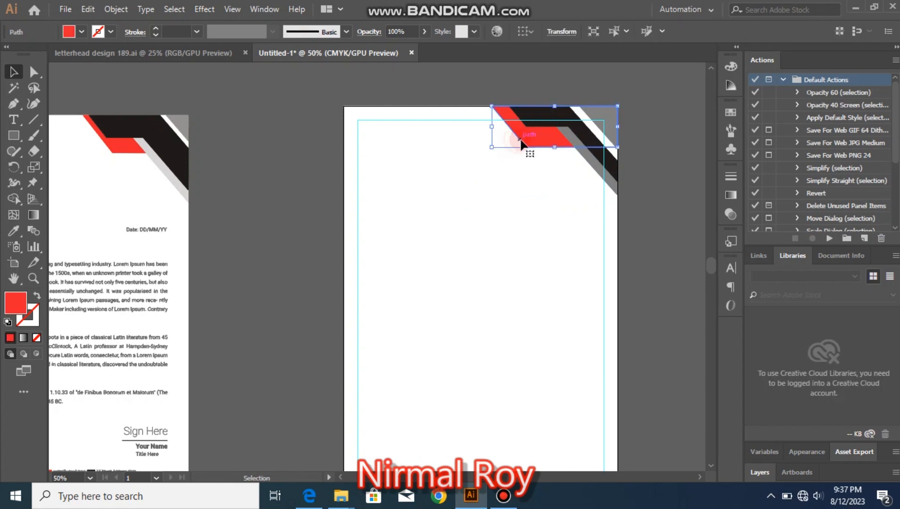
{"action": "left_click_drag", "start_coordinate": [637, 155], "coordinate": [637, 155]}
{"action": "right_click", "coordinate": [566, 145]}
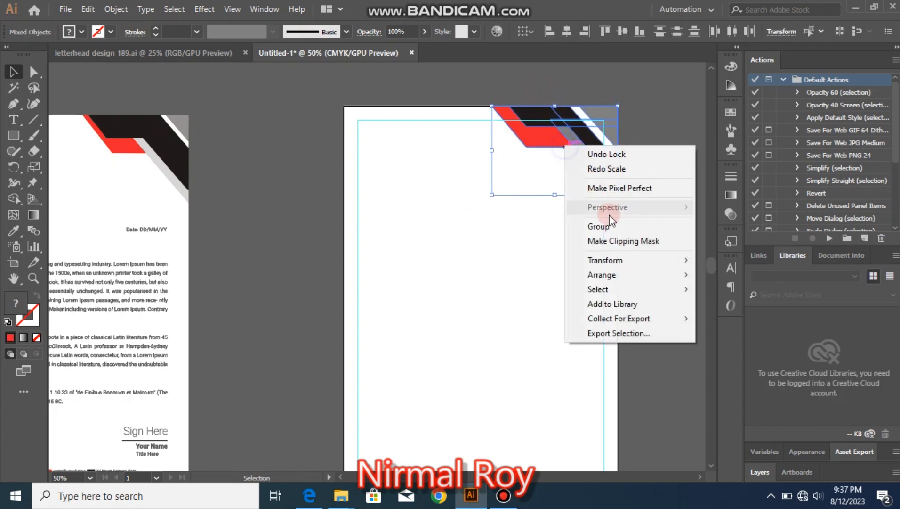
{"action": "left_click", "coordinate": [604, 226]}
Enlarge the corner group slightly toward the lower left, keeping it fixed to the page's upper-right corner.
{"action": "left_click", "coordinate": [493, 195]}
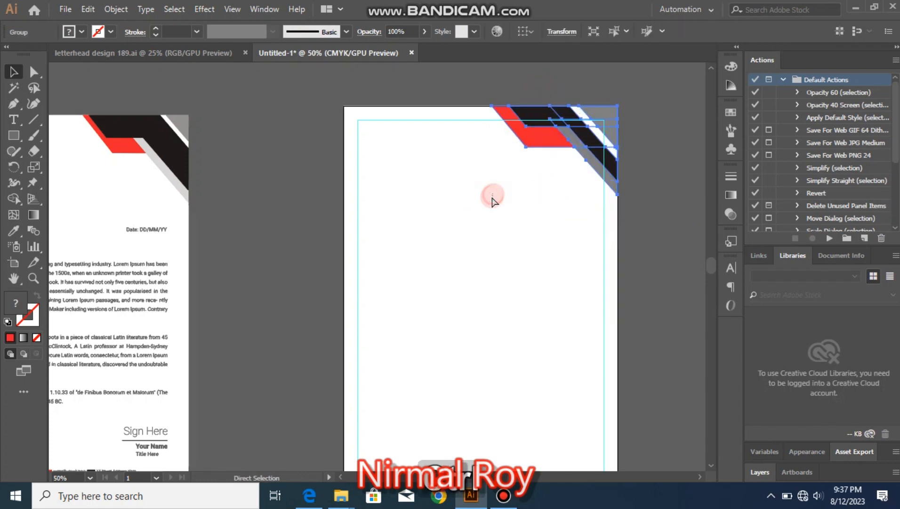
{"action": "left_click", "coordinate": [541, 128]}
{"action": "left_click_drag", "start_coordinate": [492, 195], "coordinate": [482, 203]}
{"action": "left_click", "coordinate": [640, 165]}
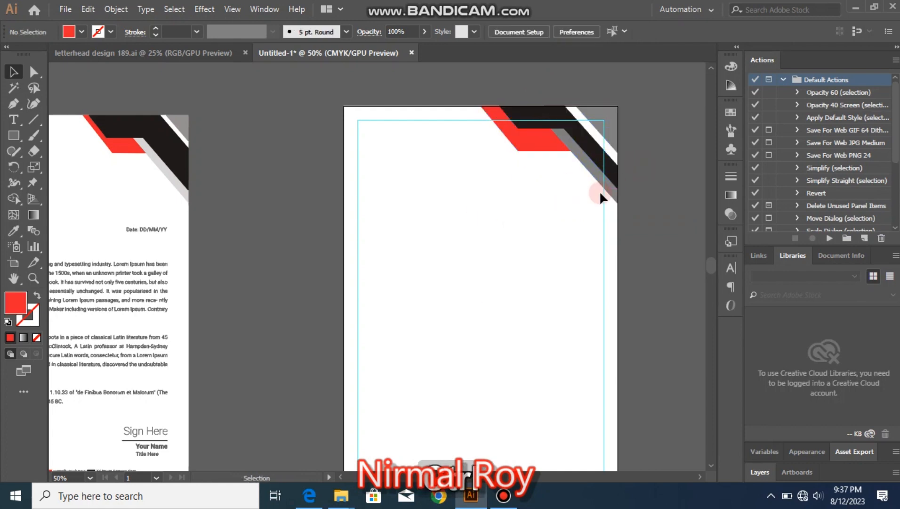
Duplicate the corner group into the page's lower-left corner.
{"action": "left_click", "coordinate": [579, 184], "text": "ctrl+alt"}
{"action": "left_click", "coordinate": [578, 183], "text": "ctrl+alt"}
{"action": "left_click_drag", "start_coordinate": [300, 386], "coordinate": [468, 262]}
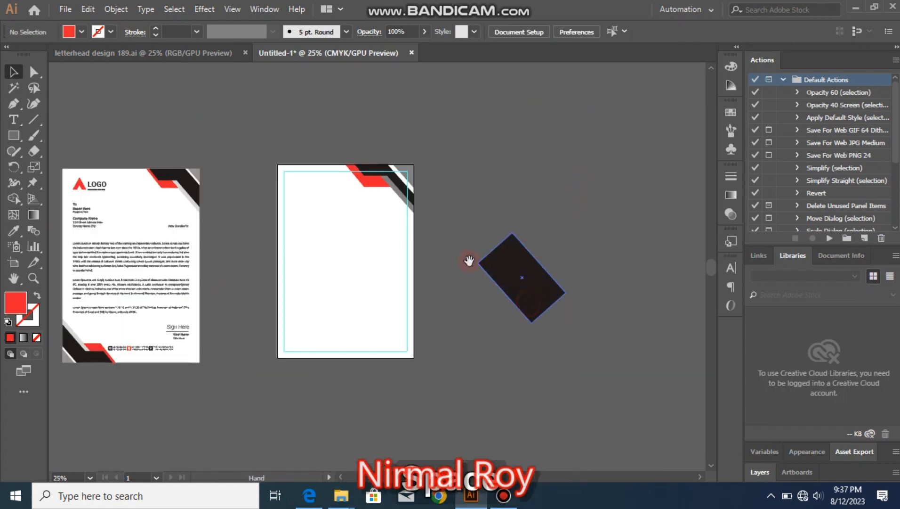
{"action": "left_click_drag", "start_coordinate": [382, 235], "coordinate": [543, 207]}
{"action": "left_click", "coordinate": [535, 142]}
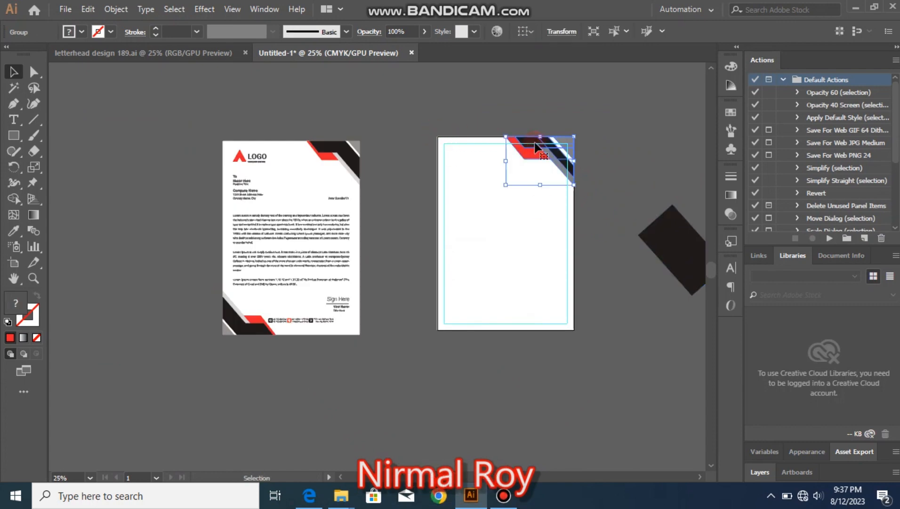
{"action": "left_click_drag", "start_coordinate": [538, 152], "coordinate": [467, 288]}
Reflect the lower-left copy across the horizontal axis with the preview turned on.
{"action": "right_click", "coordinate": [467, 289]}
{"action": "mouse_move", "coordinate": [520, 208]}
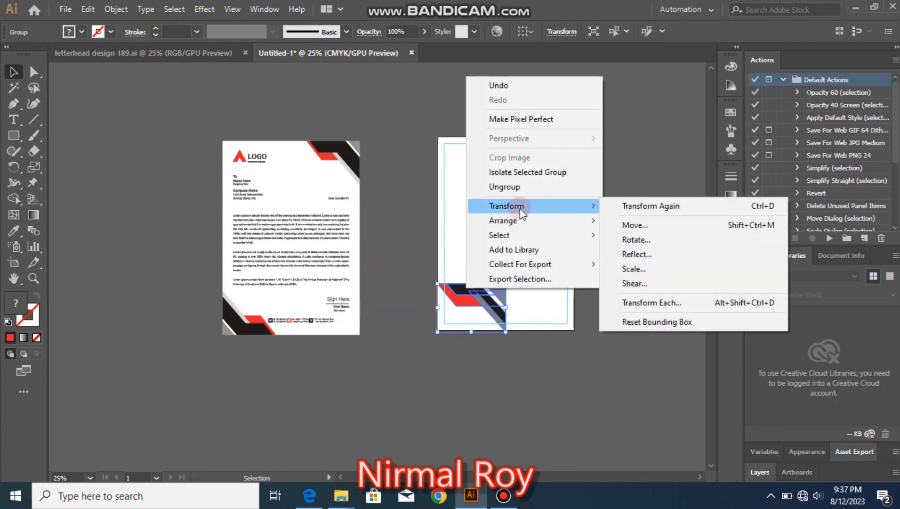
{"action": "left_click", "coordinate": [668, 257]}
{"action": "left_click_drag", "start_coordinate": [389, 127], "coordinate": [661, 101]}
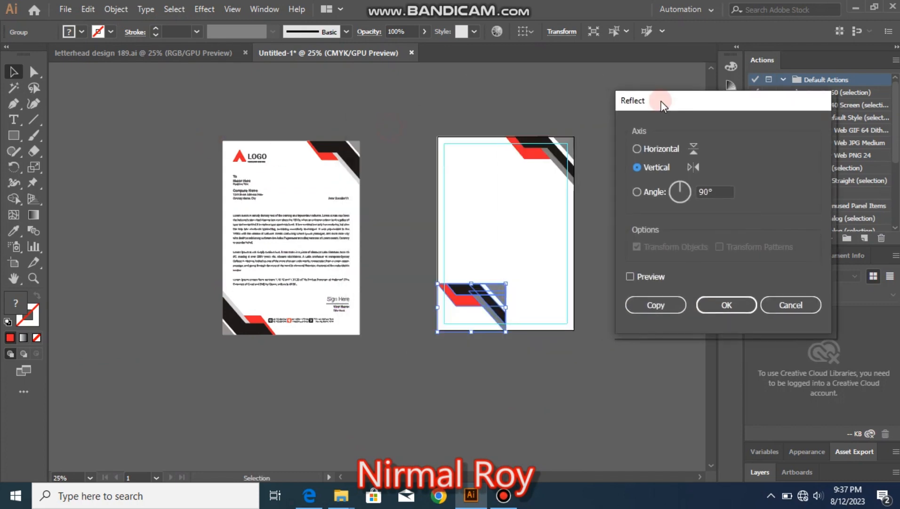
{"action": "left_click", "coordinate": [630, 276]}
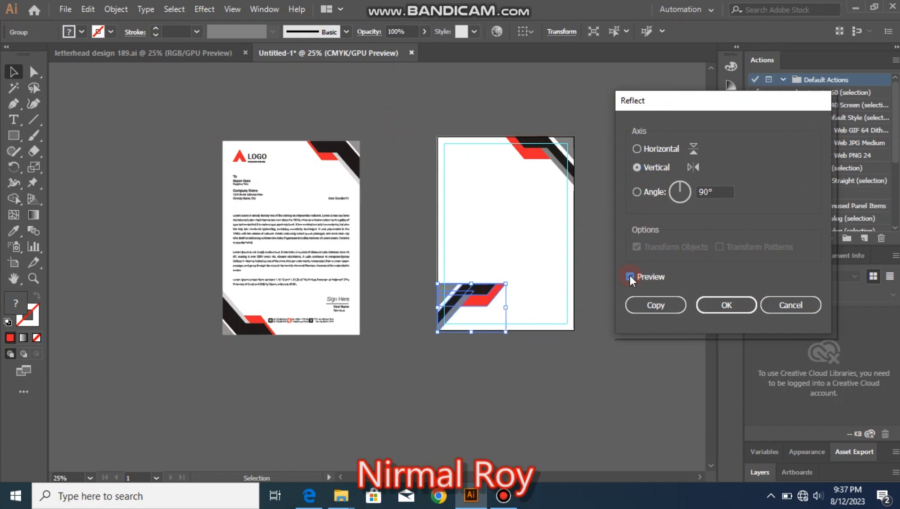
{"action": "left_click", "coordinate": [637, 148]}
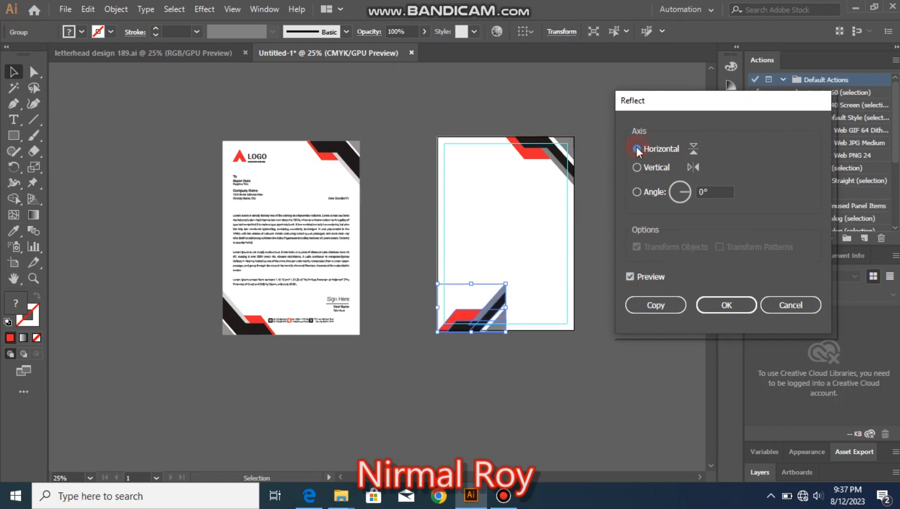
{"action": "left_click", "coordinate": [713, 312]}
Reflect the lower-left copy across the vertical axis so it mirrors the upper-right design.
{"action": "right_click", "coordinate": [477, 312]}
{"action": "mouse_move", "coordinate": [530, 236]}
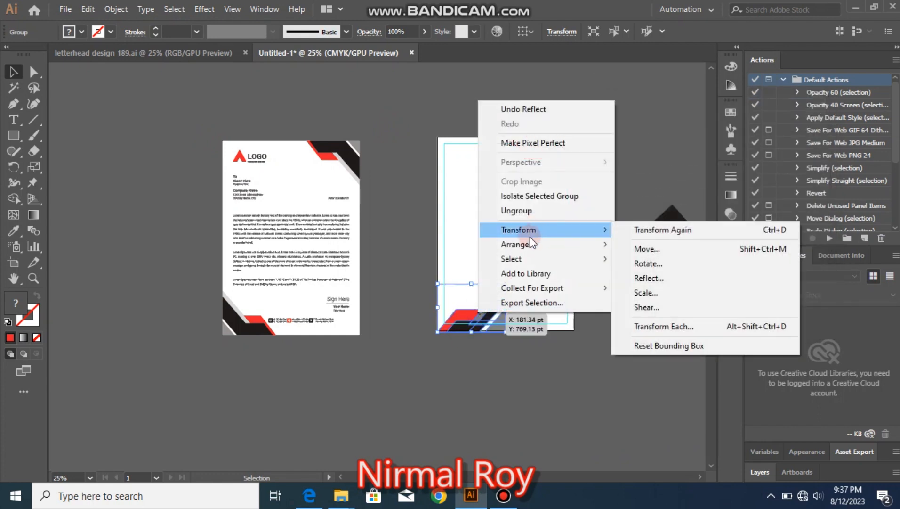
{"action": "left_click", "coordinate": [649, 278]}
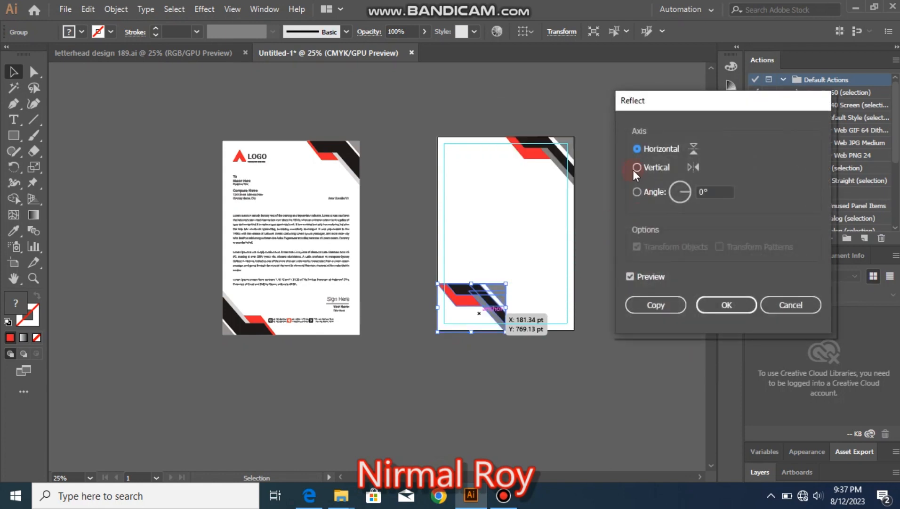
{"action": "left_click", "coordinate": [636, 168]}
{"action": "left_click", "coordinate": [719, 304]}
{"action": "left_click", "coordinate": [471, 432]}
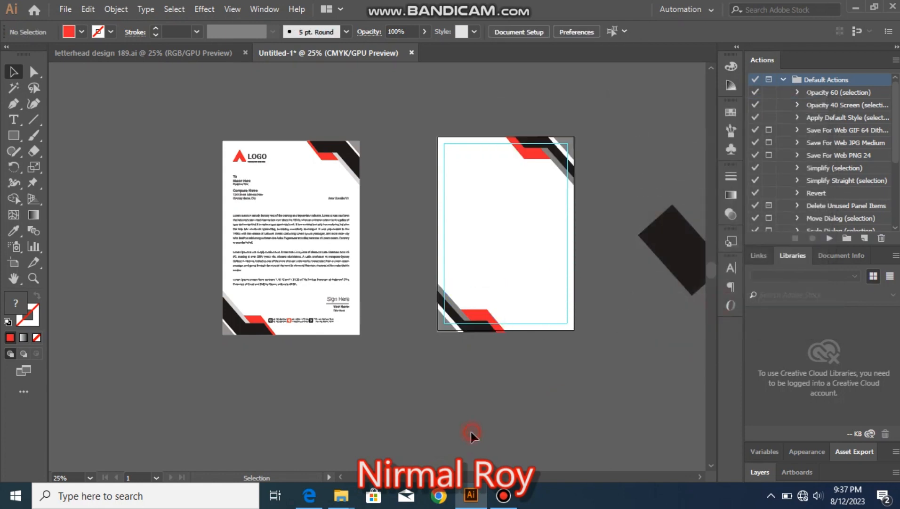
{"action": "left_click", "coordinate": [514, 496]}
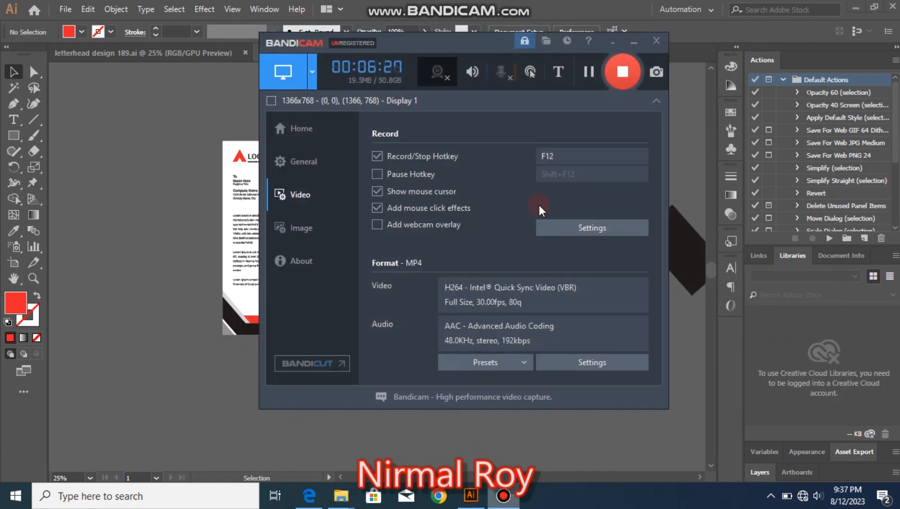
{"action": "left_click", "coordinate": [637, 40]}
Ungroup the finished reference letterhead beside the new page.
{"action": "key", "text": "z"}
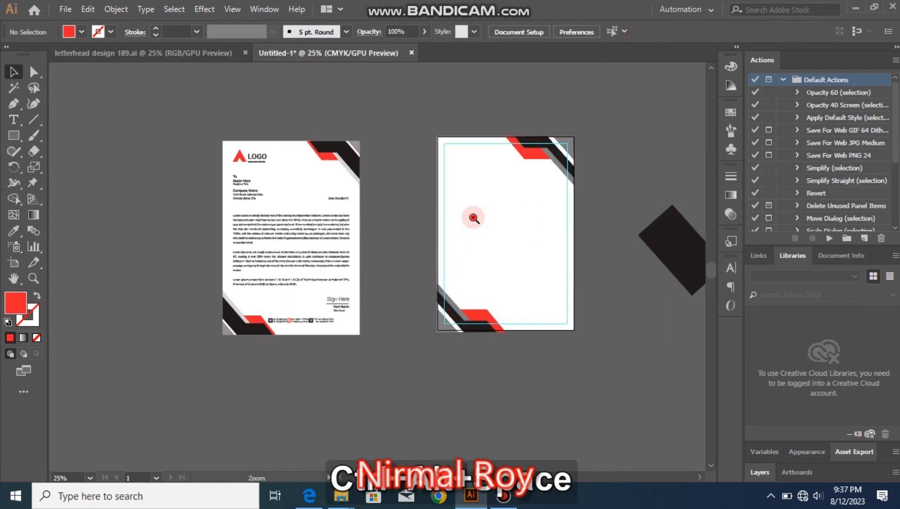
{"action": "left_click", "coordinate": [474, 218]}
{"action": "key", "text": "v"}
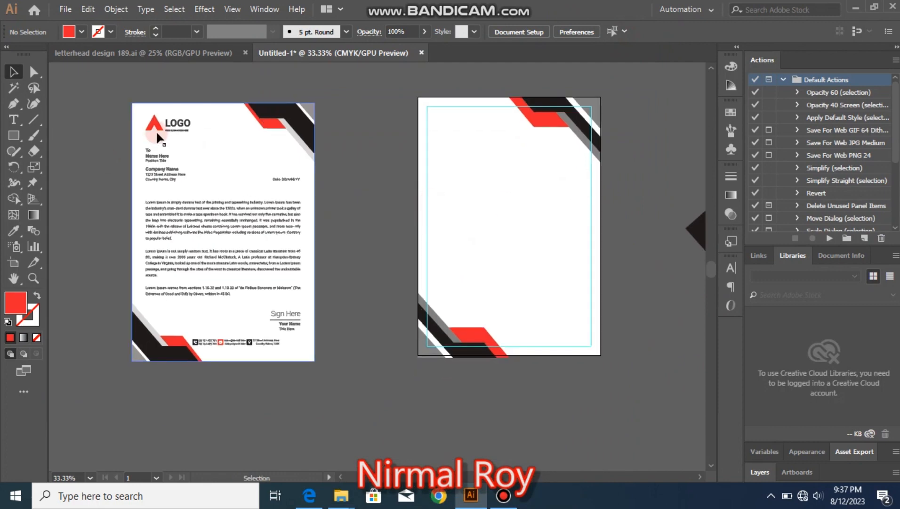
{"action": "left_click", "coordinate": [156, 130]}
{"action": "right_click", "coordinate": [157, 131]}
{"action": "left_click", "coordinate": [184, 233]}
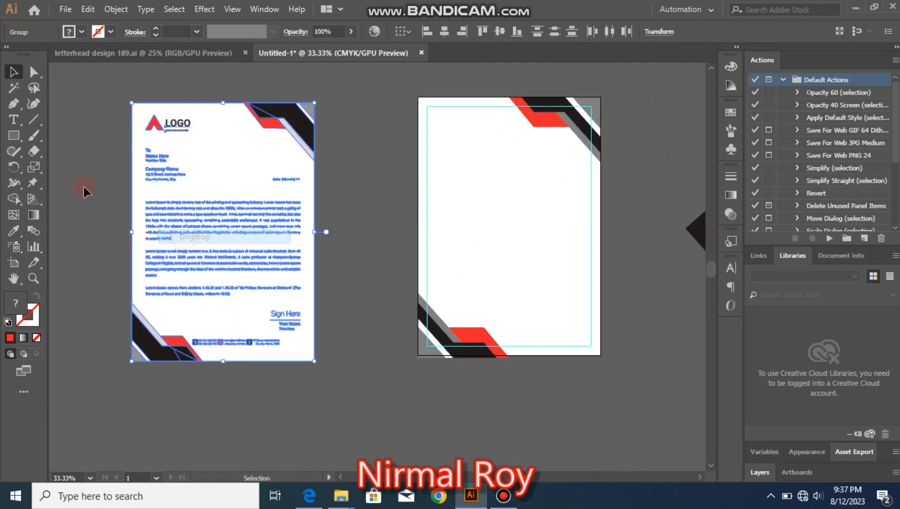
Move the logo from the reference letterhead to the new page's upper-left corner and bring it to the front.
{"action": "left_click", "coordinate": [83, 184]}
{"action": "left_click_drag", "start_coordinate": [161, 123], "coordinate": [436, 115]}
{"action": "right_click", "coordinate": [436, 115]}
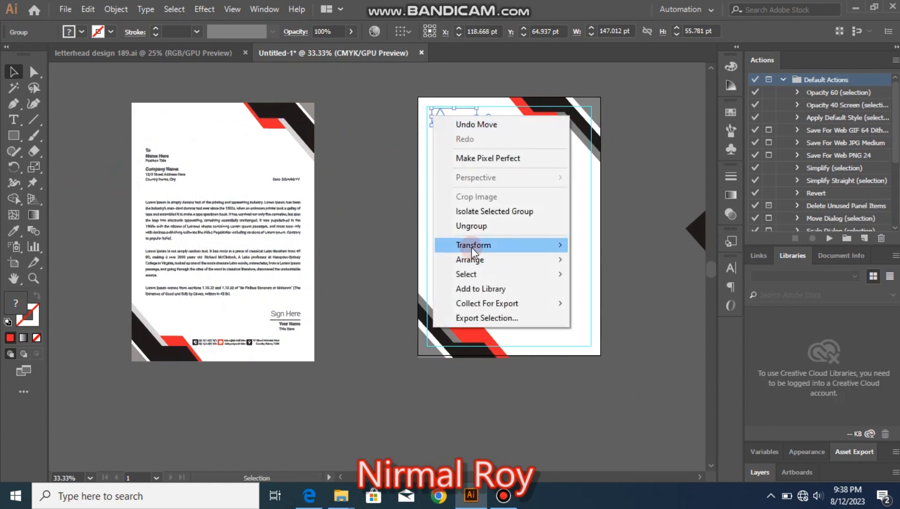
{"action": "mouse_move", "coordinate": [472, 247]}
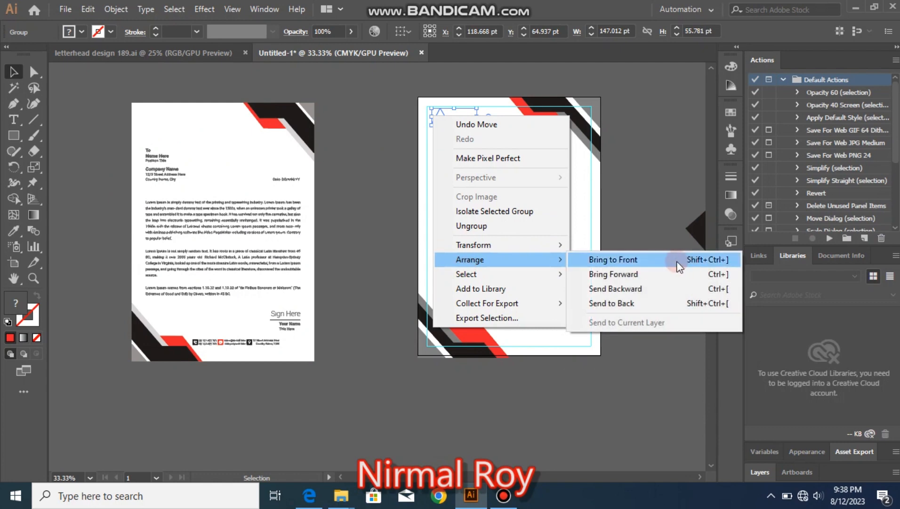
{"action": "left_click", "coordinate": [676, 260]}
{"action": "left_click", "coordinate": [394, 139]}
Examine the logo's placement against the margin guides at the head of the new page.
{"action": "key", "text": "z"}
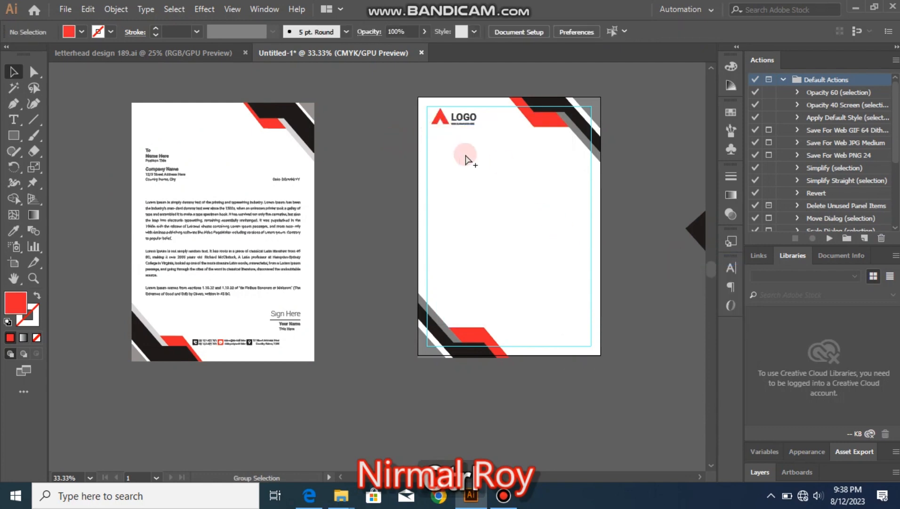
{"action": "left_click", "coordinate": [475, 155]}
{"action": "left_click", "coordinate": [476, 187], "text": "ctrl"}
{"action": "left_click_drag", "start_coordinate": [377, 302], "coordinate": [518, 203]}
{"action": "left_click_drag", "start_coordinate": [344, 248], "coordinate": [487, 180]}
{"action": "left_click", "coordinate": [445, 241]}
{"action": "left_click", "coordinate": [515, 269], "text": "ctrl+alt"}
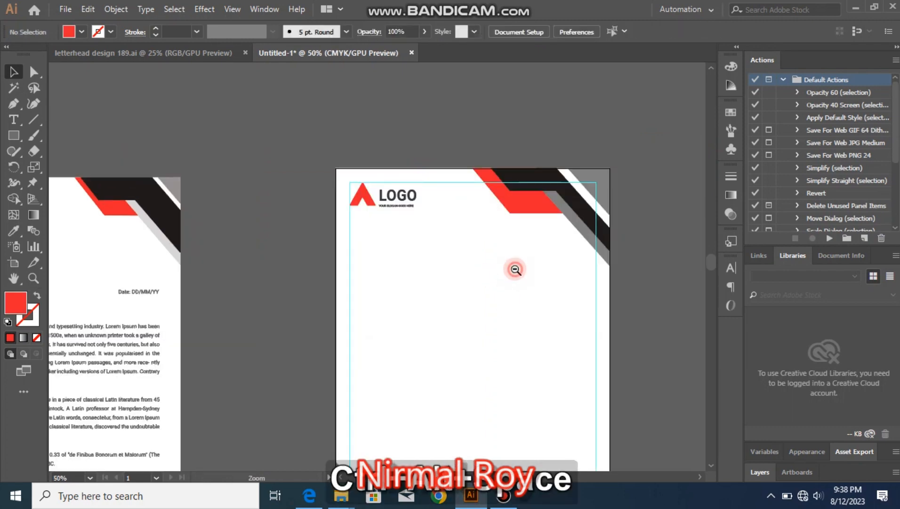
{"action": "left_click", "coordinate": [483, 246], "text": "ctrl+alt"}
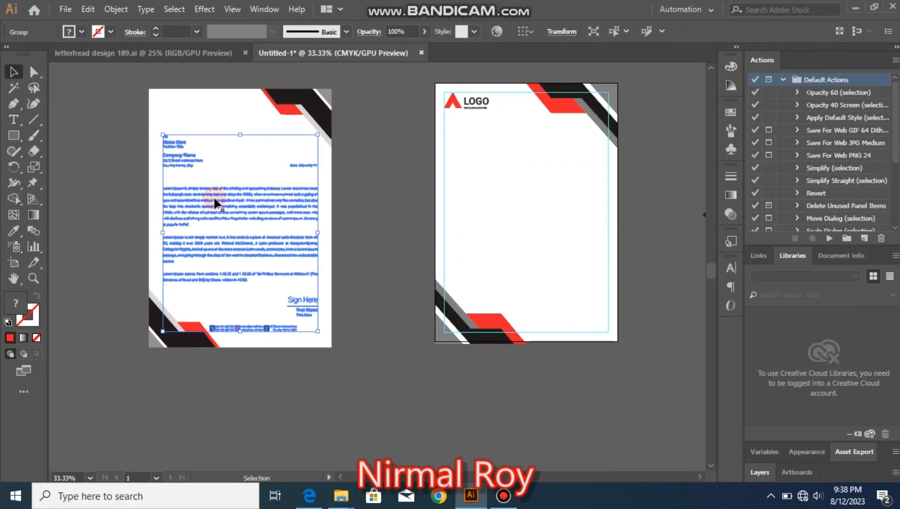
Ungroup the remaining reference content to separate the address and body text from the signature and contact details.
{"action": "right_click", "coordinate": [213, 203]}
{"action": "left_click", "coordinate": [247, 309]}
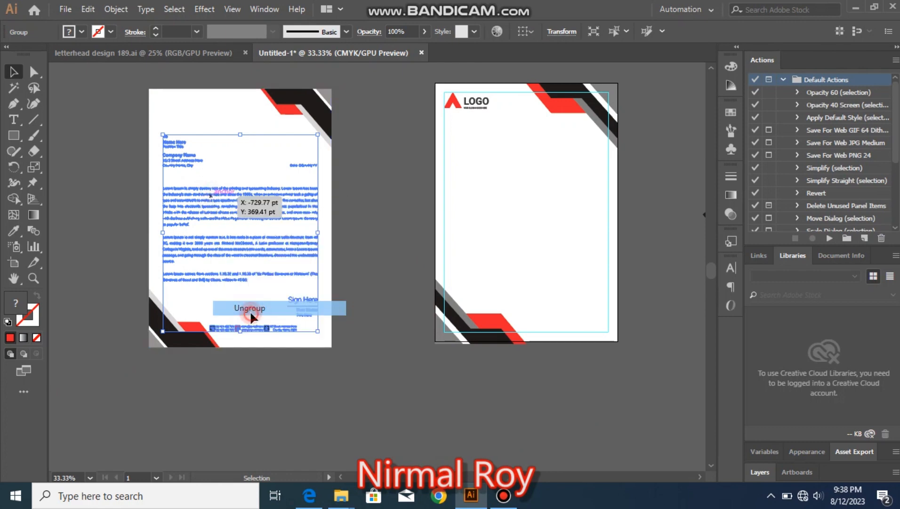
{"action": "left_click", "coordinate": [194, 189]}
{"action": "left_click", "coordinate": [193, 197]}
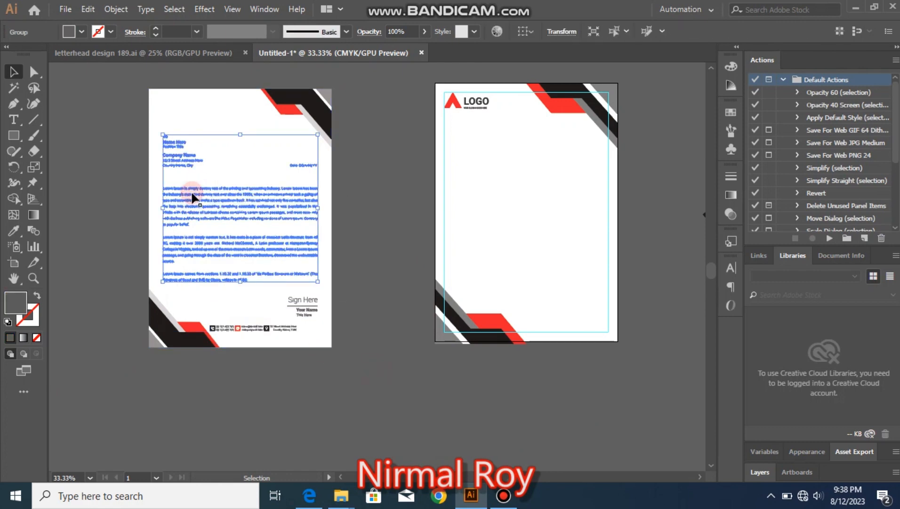
Try to move the address and body text block onto the new page in its existing stacking order.
{"action": "left_click_drag", "start_coordinate": [348, 207], "coordinate": [474, 191]}
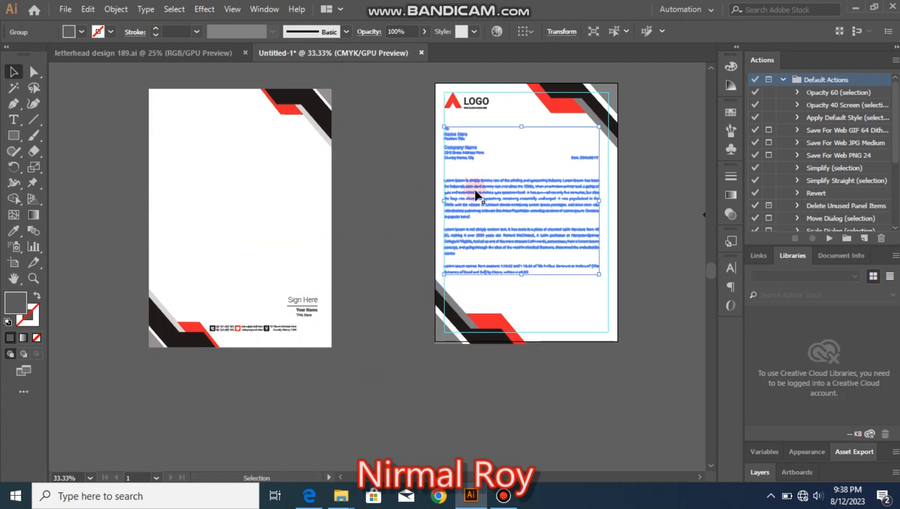
{"action": "key", "text": "Delete"}
{"action": "left_click", "coordinate": [512, 199]}
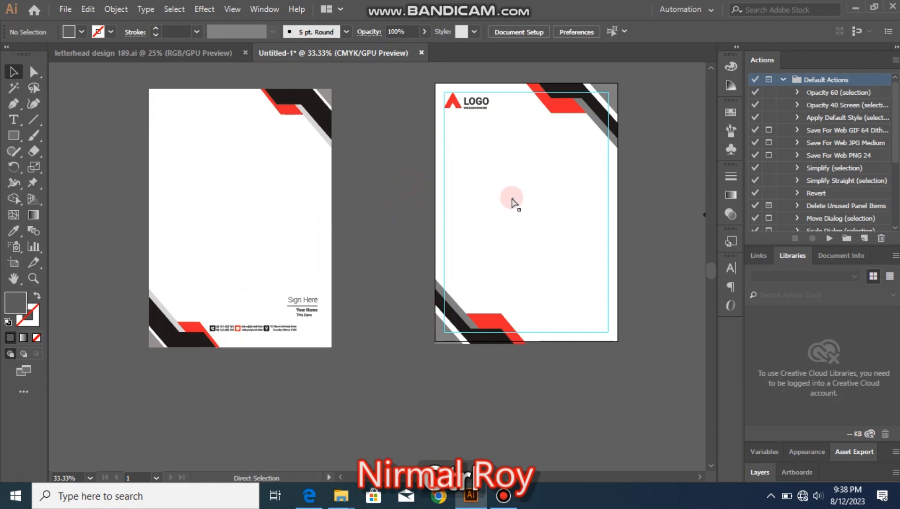
{"action": "key", "text": "ctrl+z"}
{"action": "key", "text": "ctrl+z"}
Place the address and body text block on the new page in front of all artwork, enlarged to span the margin guides.
{"action": "right_click", "coordinate": [218, 202]}
{"action": "mouse_move", "coordinate": [271, 349]}
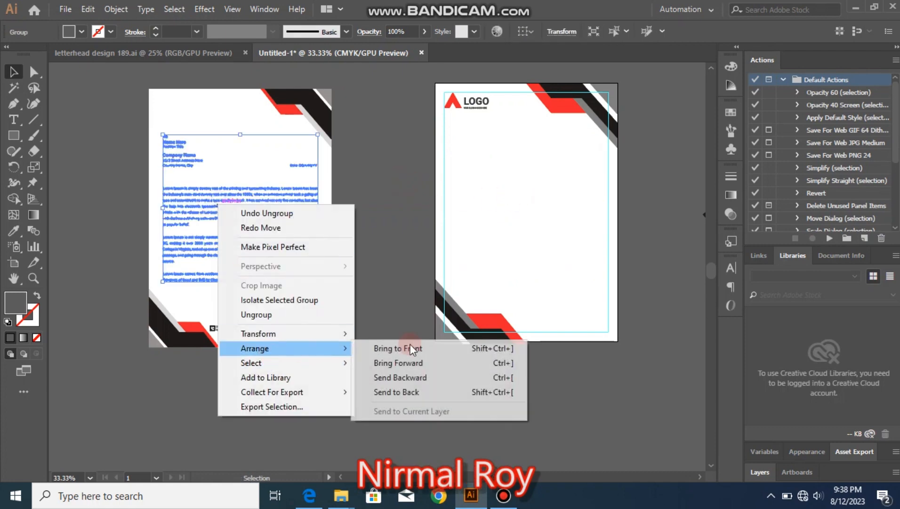
{"action": "left_click", "coordinate": [410, 348]}
{"action": "left_click_drag", "start_coordinate": [208, 222], "coordinate": [476, 213]}
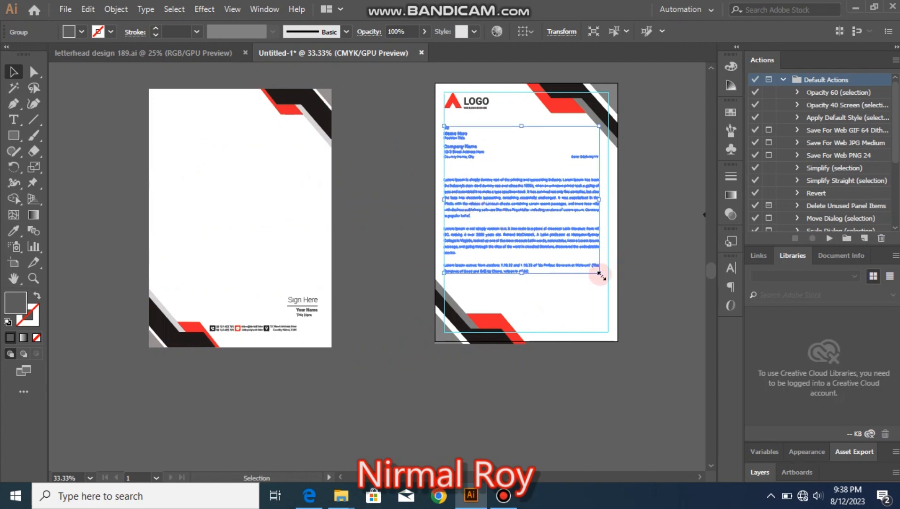
{"action": "left_click_drag", "start_coordinate": [601, 275], "coordinate": [612, 282]}
{"action": "left_click", "coordinate": [647, 254]}
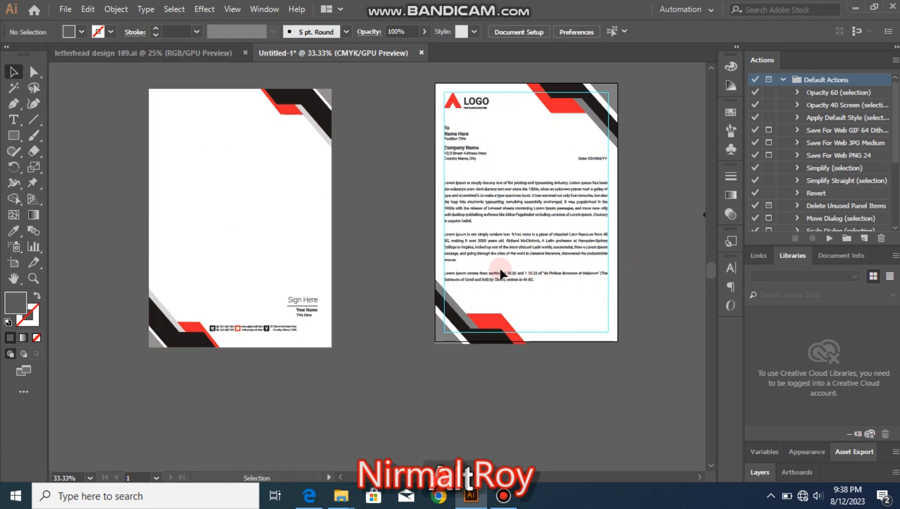
Move the Sign Here signature block below the new page's body text and bring it to the front.
{"action": "left_click_drag", "start_coordinate": [500, 266], "coordinate": [456, 128]}
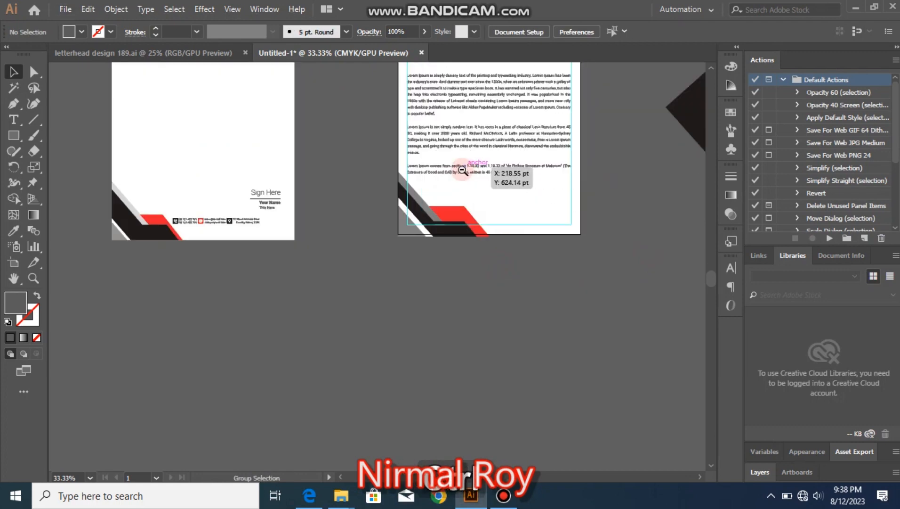
{"action": "left_click", "coordinate": [533, 187], "text": "ctrl"}
{"action": "left_click", "coordinate": [466, 247], "text": "ctrl"}
{"action": "left_click_drag", "start_coordinate": [188, 279], "coordinate": [447, 247]}
{"action": "left_click_drag", "start_coordinate": [51, 309], "coordinate": [256, 263]}
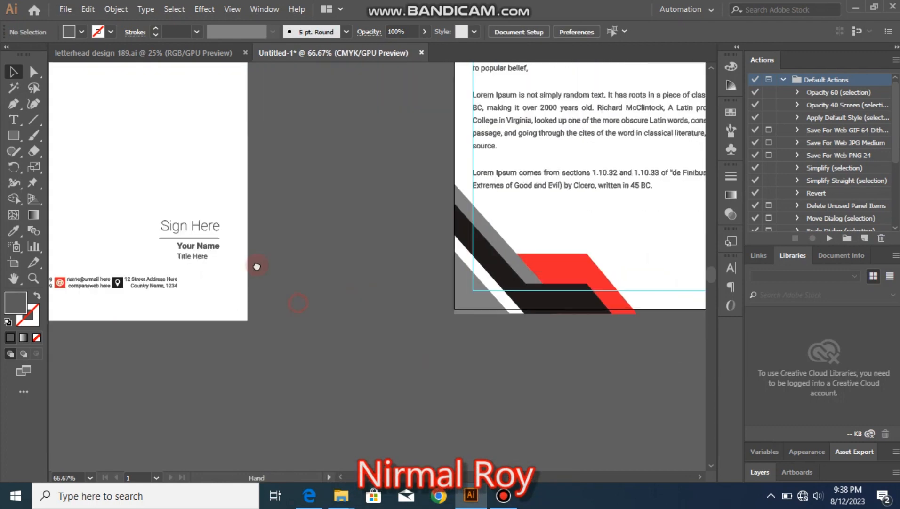
{"action": "left_click", "coordinate": [174, 234]}
{"action": "left_click_drag", "start_coordinate": [174, 235], "coordinate": [507, 178]}
{"action": "right_click", "coordinate": [338, 304]}
{"action": "left_click", "coordinate": [509, 235]}
{"action": "left_click", "coordinate": [635, 158]}
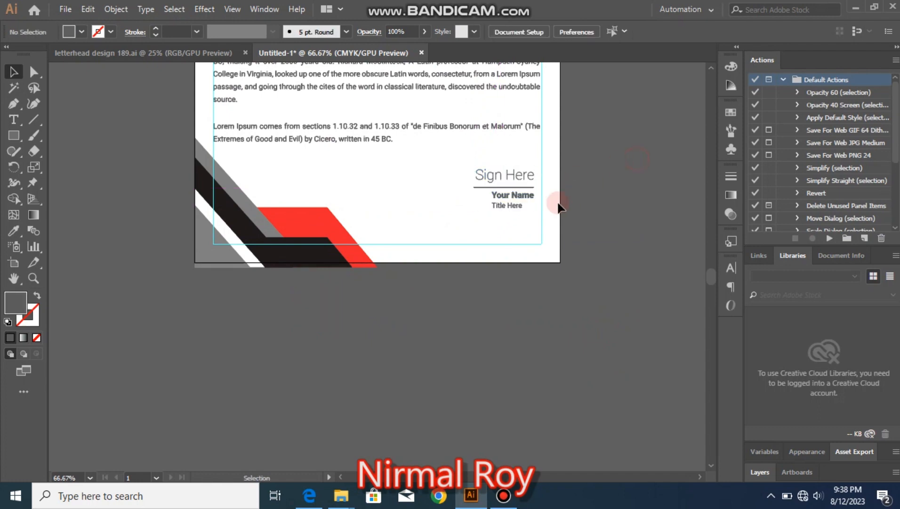
{"action": "left_click_drag", "start_coordinate": [509, 213], "coordinate": [437, 226]}
{"action": "double_click", "coordinate": [434, 206]}
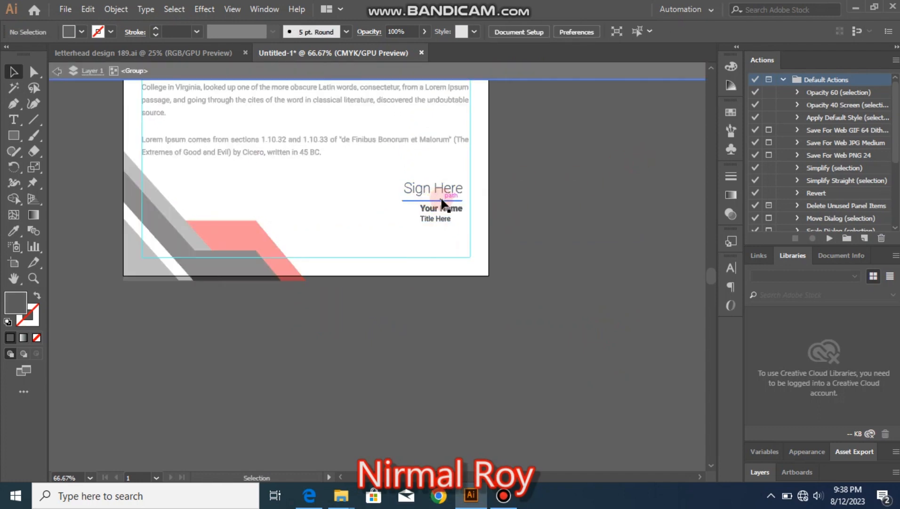
{"action": "double_click", "coordinate": [553, 195]}
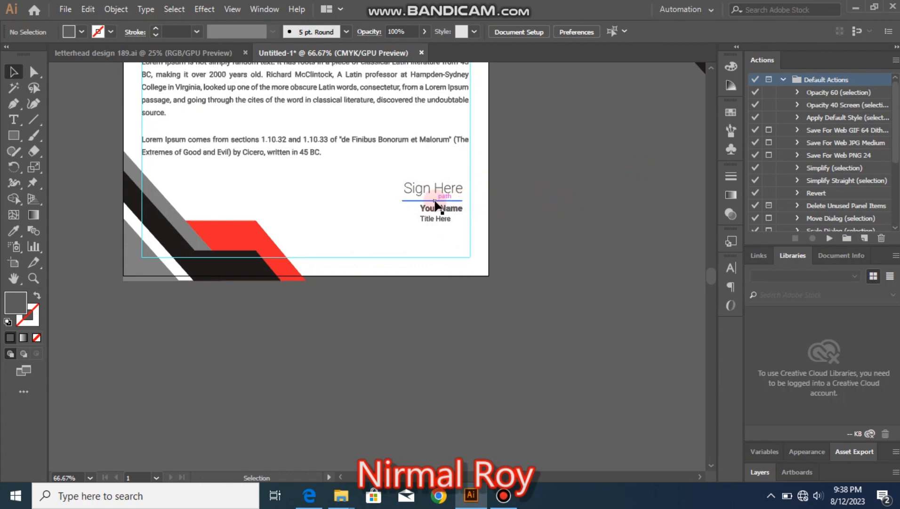
{"action": "left_click", "coordinate": [434, 192]}
{"action": "left_click", "coordinate": [442, 191]}
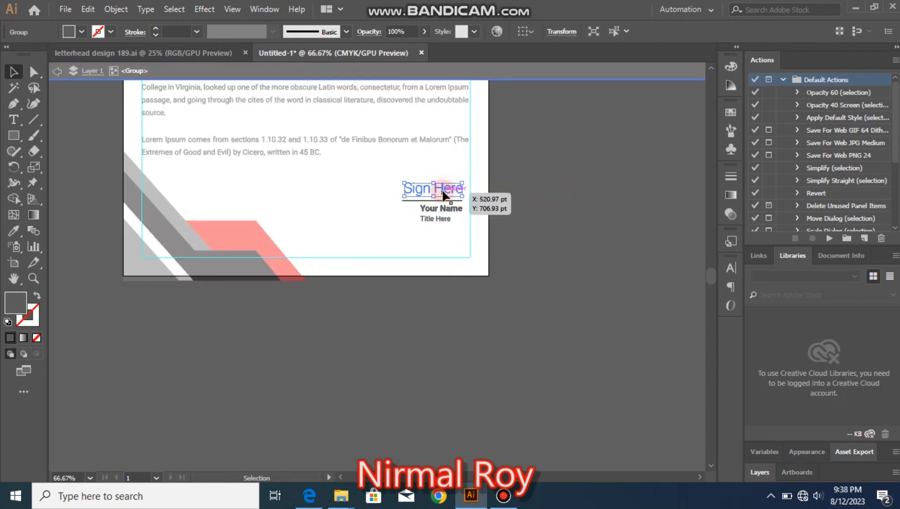
{"action": "left_click", "coordinate": [502, 190]}
{"action": "double_click", "coordinate": [526, 193]}
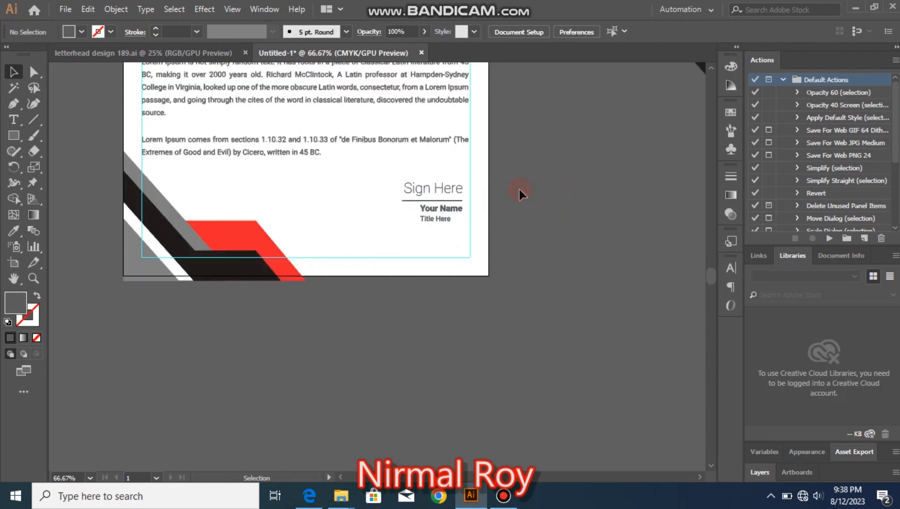
Align the signature block's right edge with the new page's right margin guide.
{"action": "key", "text": "ctrl+space"}
{"action": "left_click", "coordinate": [468, 209]}
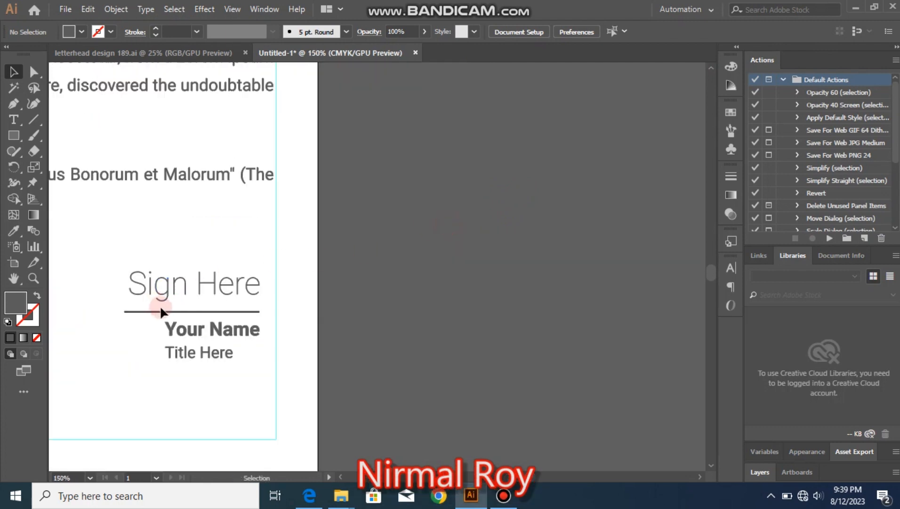
{"action": "left_click_drag", "start_coordinate": [159, 312], "coordinate": [176, 316]}
{"action": "left_click", "coordinate": [442, 285]}
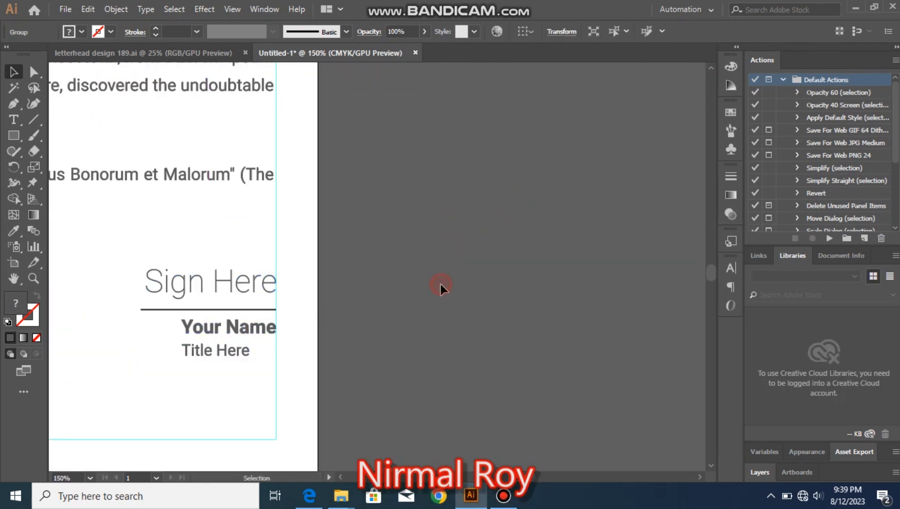
Move the contact details row to the new page's footer beside the red corner shape and bring it to the front.
{"action": "key", "text": "ctrl+alt+space"}
{"action": "left_click", "coordinate": [304, 260]}
{"action": "left_click", "coordinate": [318, 247]}
{"action": "key", "text": "alt+space"}
{"action": "left_click_drag", "start_coordinate": [348, 301], "coordinate": [438, 241]}
{"action": "left_click_drag", "start_coordinate": [203, 296], "coordinate": [382, 322]}
{"action": "left_click", "coordinate": [160, 299]}
{"action": "left_click_drag", "start_coordinate": [162, 303], "coordinate": [623, 303]}
{"action": "right_click", "coordinate": [612, 300]}
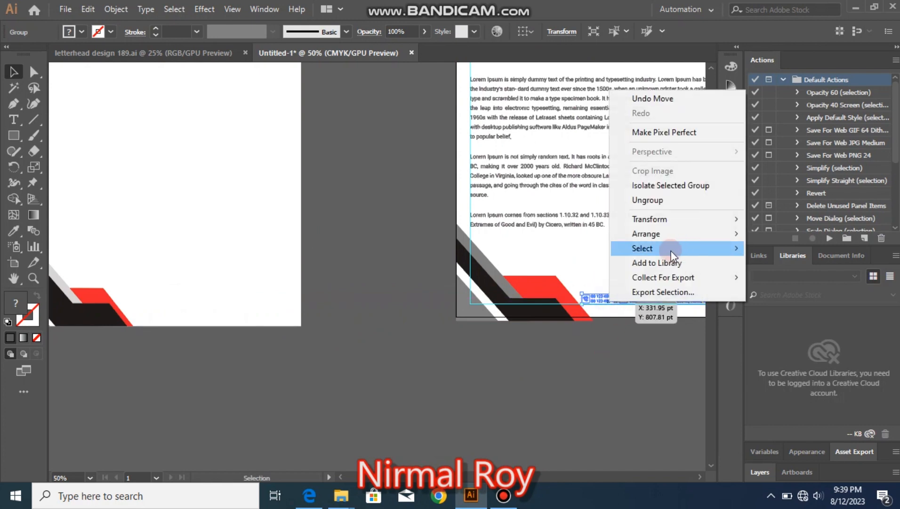
{"action": "mouse_move", "coordinate": [661, 238]}
{"action": "left_click", "coordinate": [514, 234]}
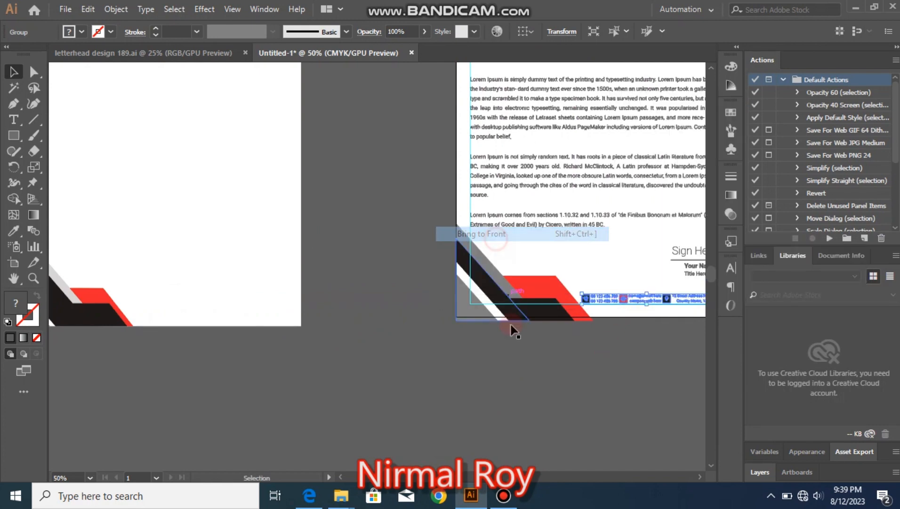
{"action": "left_click", "coordinate": [518, 365]}
Delete the leftover reference letterhead background and corner shapes beside the new page.
{"action": "left_click", "coordinate": [576, 270], "text": "ctrl+alt"}
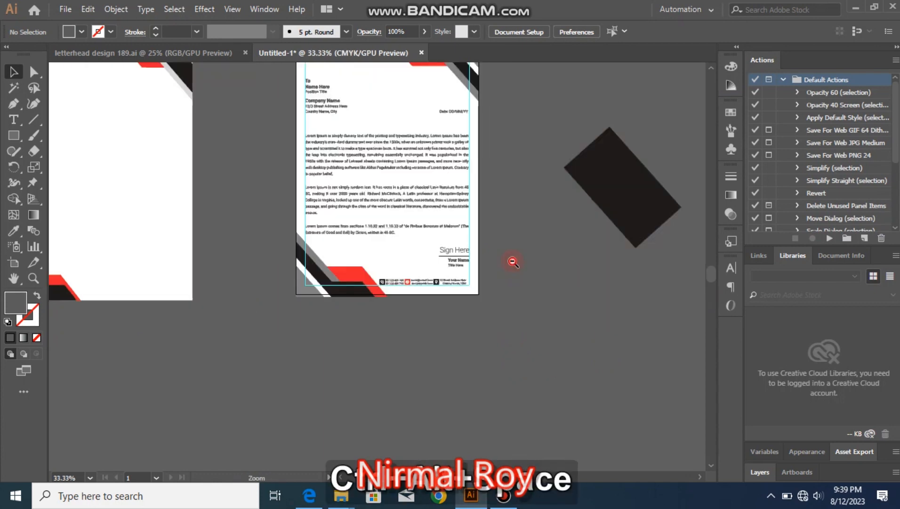
{"action": "left_click", "coordinate": [513, 261], "text": "ctrl+alt"}
{"action": "left_click_drag", "start_coordinate": [380, 241], "coordinate": [537, 238]}
{"action": "left_click", "coordinate": [412, 271]}
{"action": "left_click_drag", "start_coordinate": [439, 240], "coordinate": [429, 248]}
{"action": "left_click", "coordinate": [448, 312]}
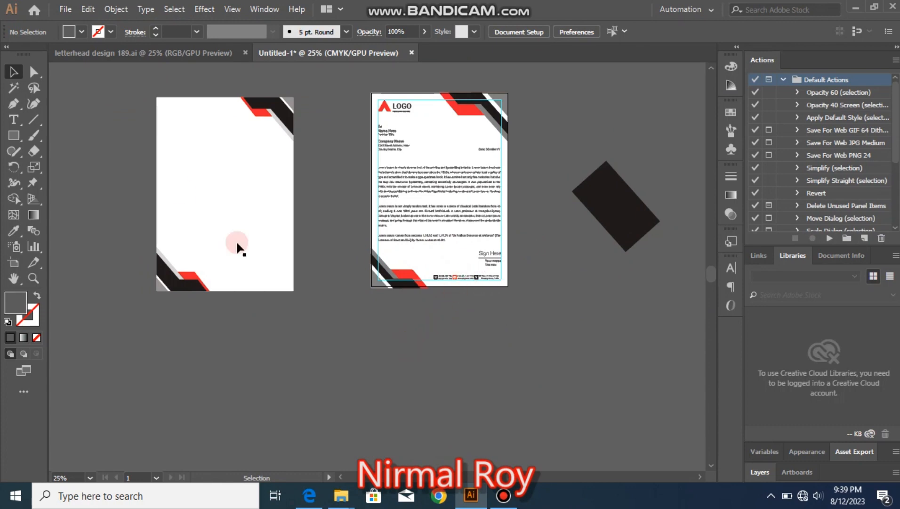
{"action": "left_click_drag", "start_coordinate": [127, 94], "coordinate": [342, 362]}
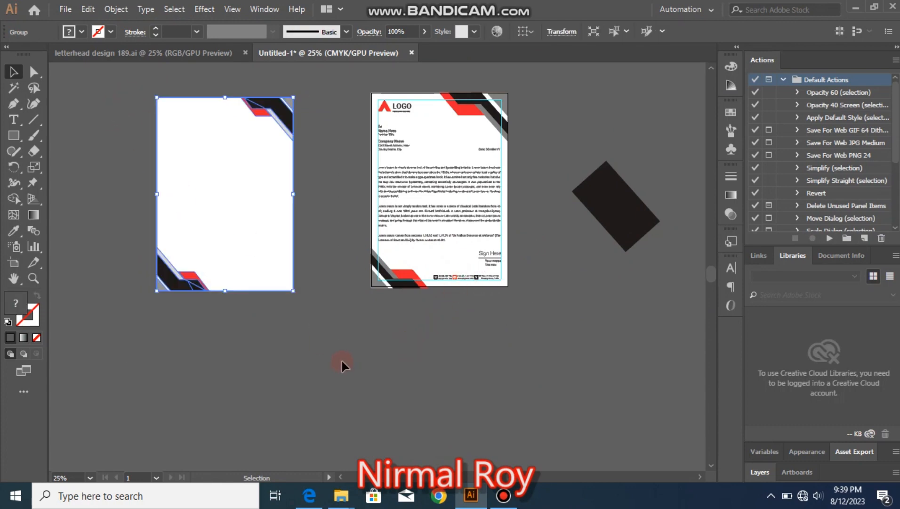
{"action": "key", "text": "Delete"}
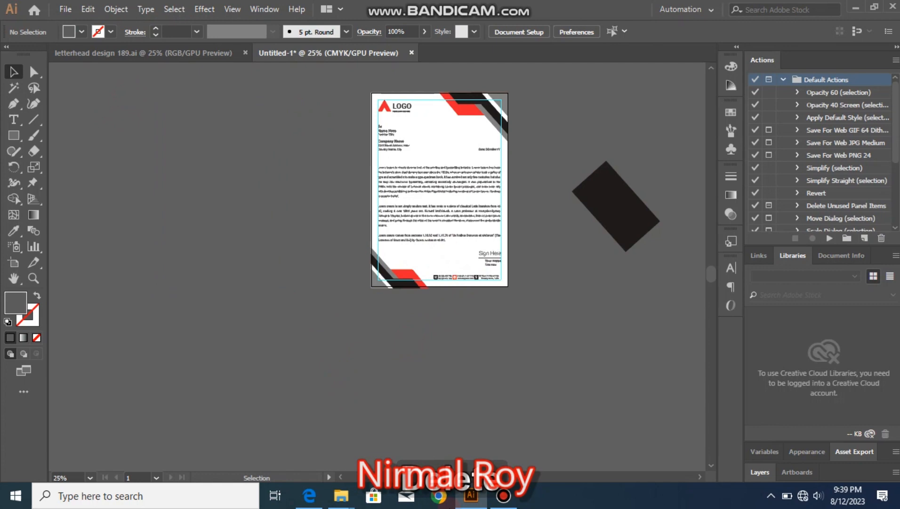
{"action": "left_click", "coordinate": [503, 495]}
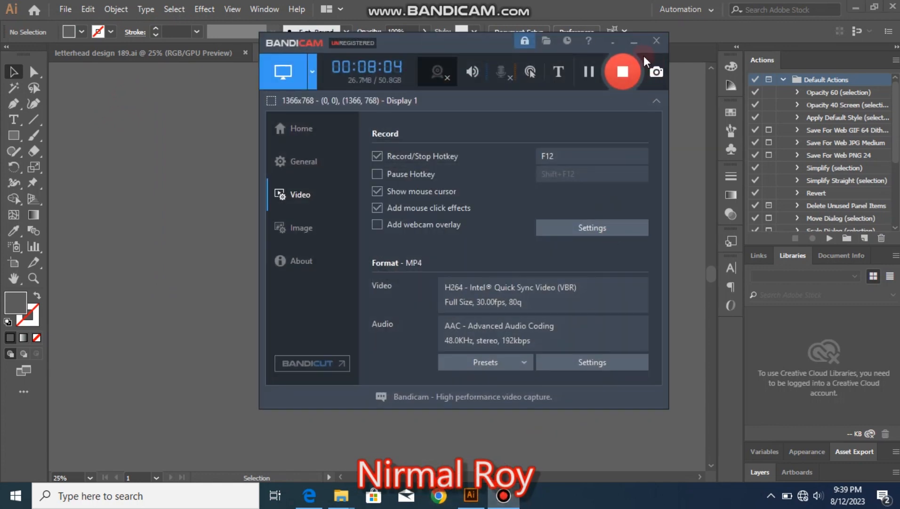
{"action": "left_click", "coordinate": [633, 43]}
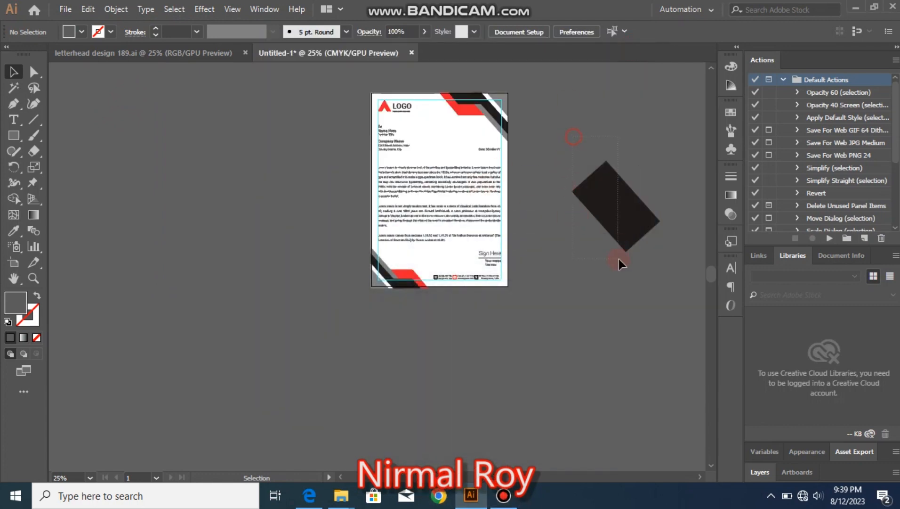
Delete the stray rotated black rectangle beside the finished letterhead.
{"action": "left_click_drag", "start_coordinate": [619, 259], "coordinate": [618, 258]}
{"action": "key", "text": "Delete"}
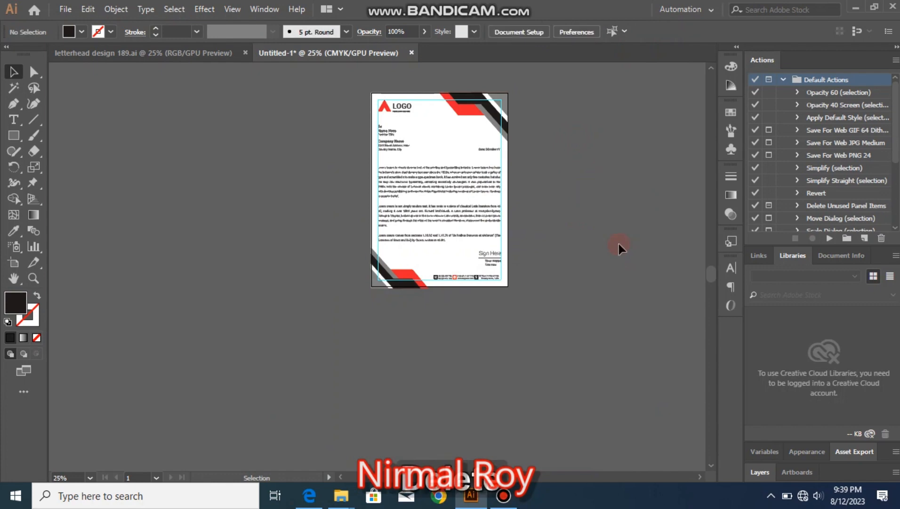
Start a Save for Web (Legacy) export of the finished letterhead and set its file format to JPEG.
{"action": "key", "text": "ctrl+space"}
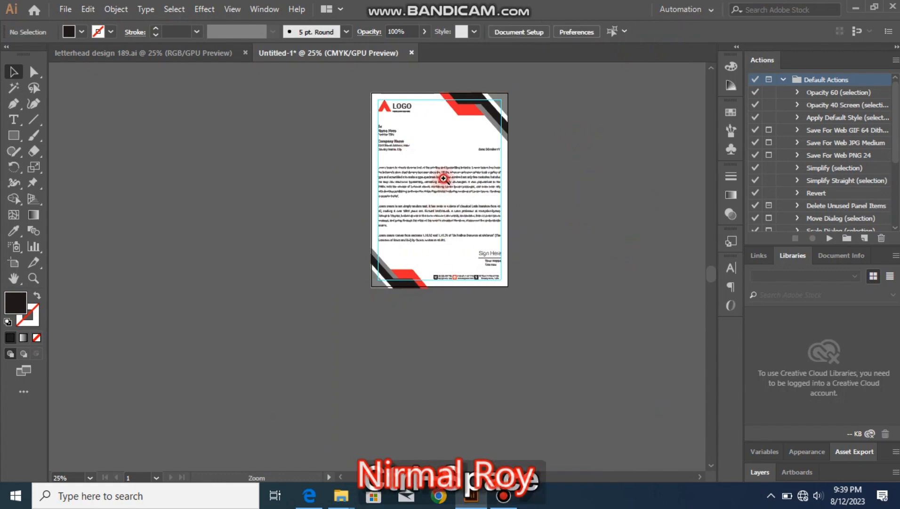
{"action": "left_click", "coordinate": [444, 179], "text": "ctrl"}
{"action": "left_click_drag", "start_coordinate": [412, 280], "coordinate": [507, 231]}
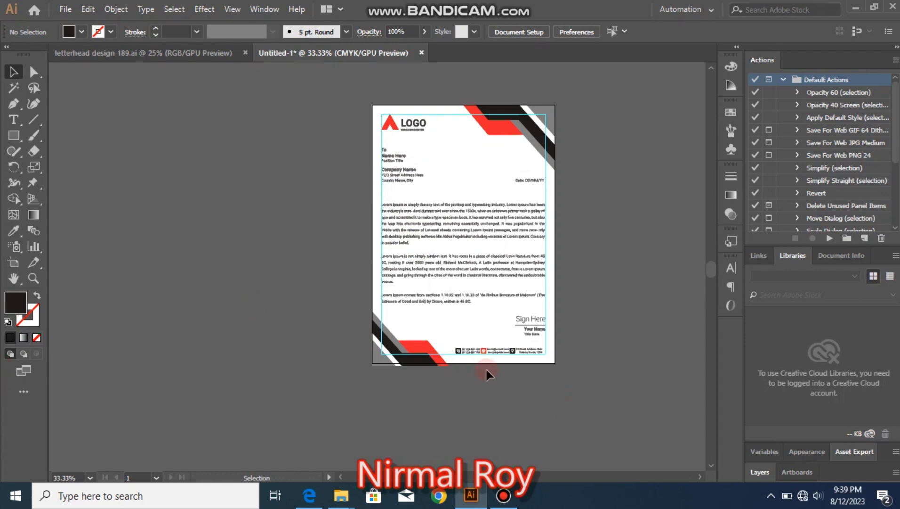
{"action": "left_click", "coordinate": [65, 9]}
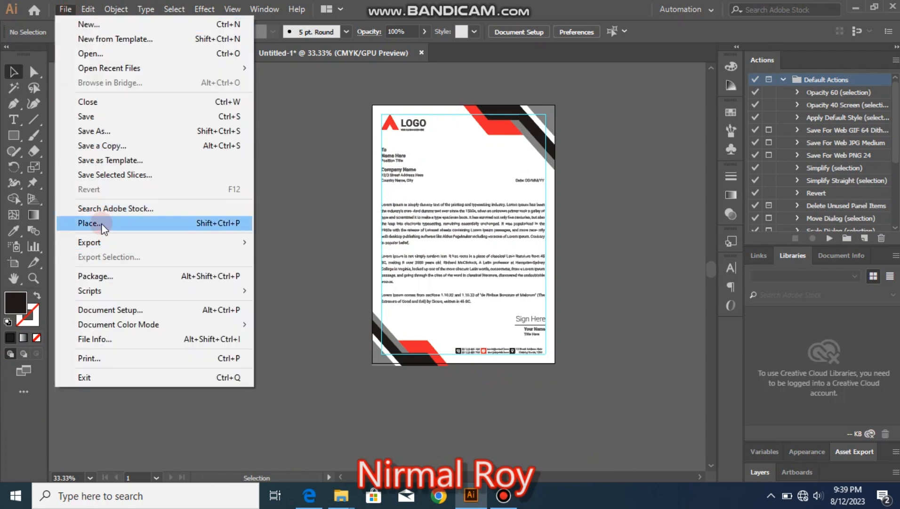
{"action": "mouse_move", "coordinate": [90, 244]}
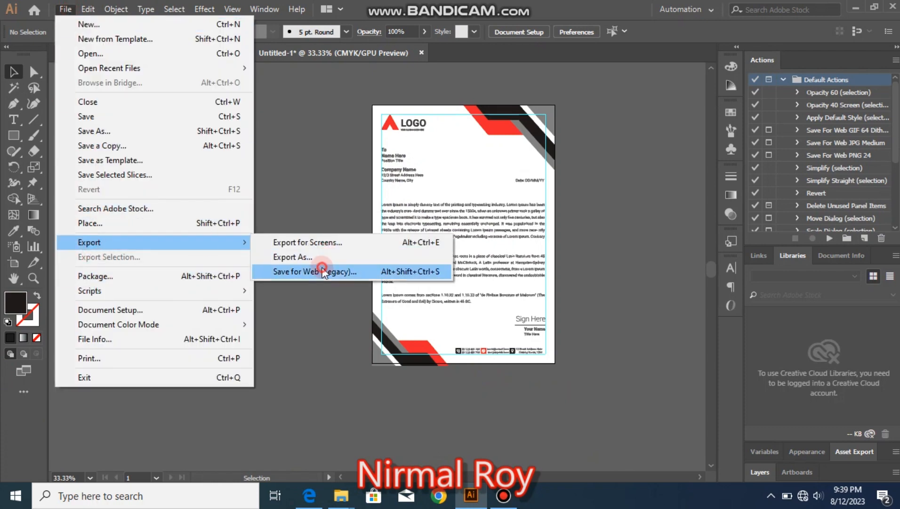
{"action": "left_click", "coordinate": [324, 273]}
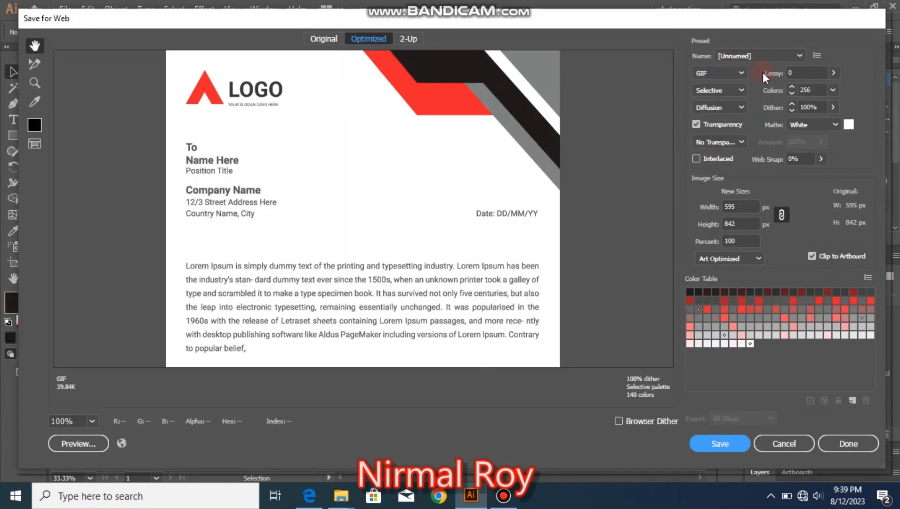
{"action": "left_click", "coordinate": [743, 73]}
{"action": "left_click", "coordinate": [712, 104]}
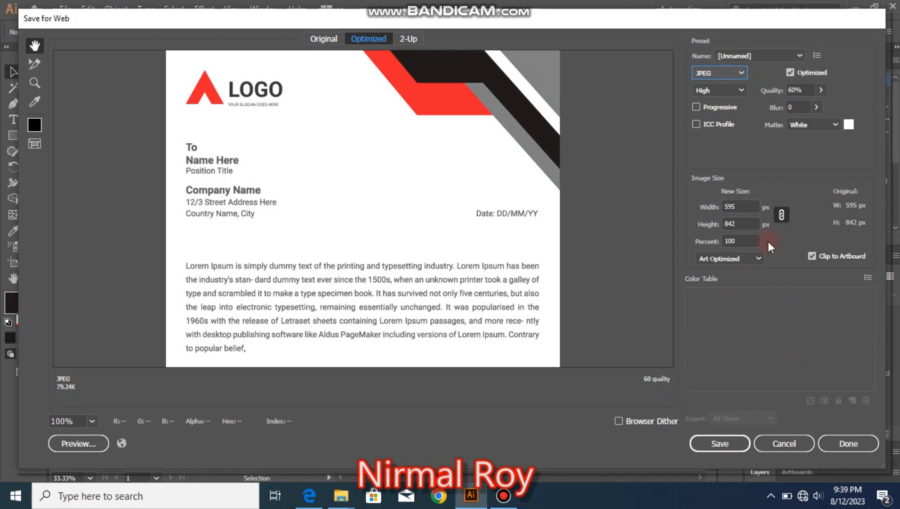
Save the optimized JPEG to the Desktop folder under the file name Untitled-1.
{"action": "left_click", "coordinate": [720, 443]}
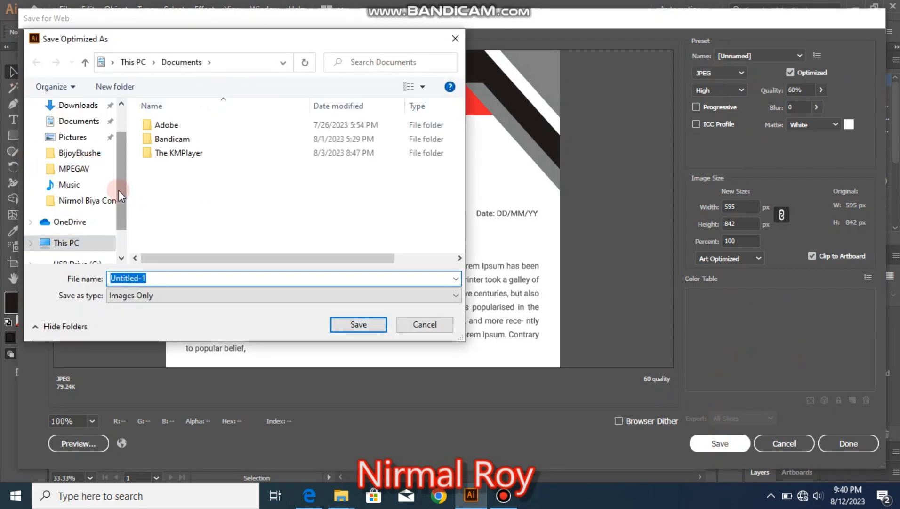
{"action": "left_click_drag", "start_coordinate": [119, 190], "coordinate": [117, 109]}
{"action": "left_click", "coordinate": [75, 132]}
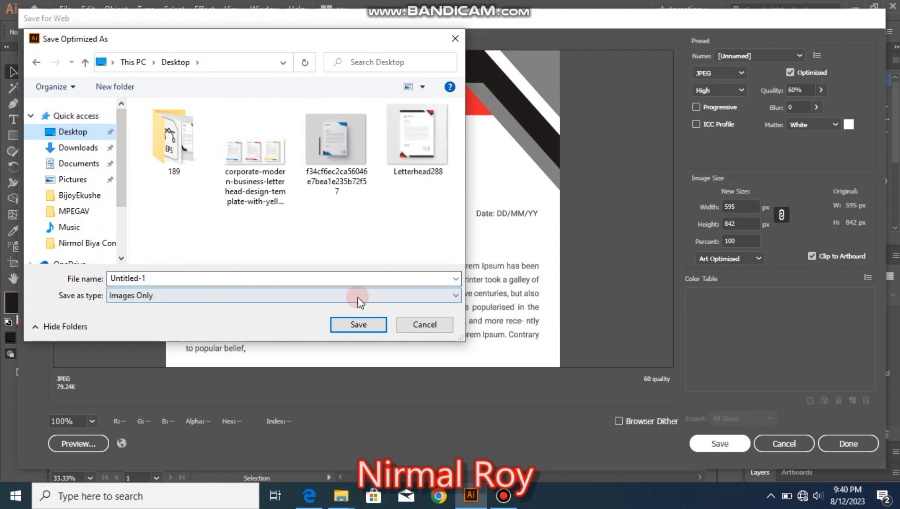
{"action": "left_click", "coordinate": [371, 322]}
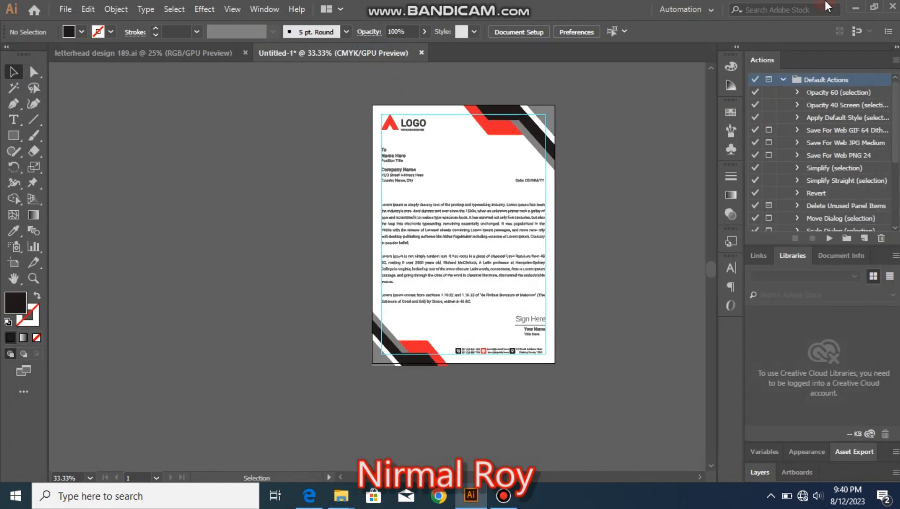
Switch to the Windows desktop, refresh it and view the exported Untitled-1 image in Photos to check the letterhead.
{"action": "left_click", "coordinate": [853, 10]}
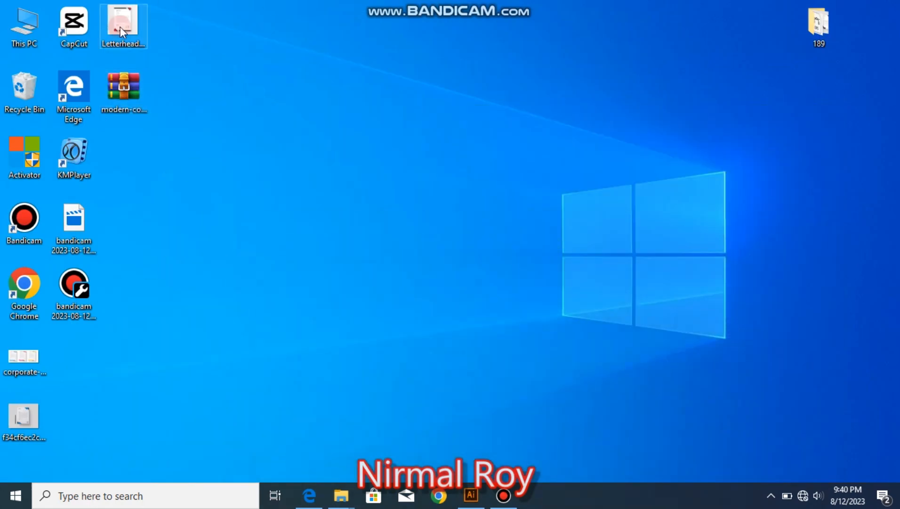
{"action": "right_click", "coordinate": [488, 187]}
{"action": "left_click", "coordinate": [530, 226]}
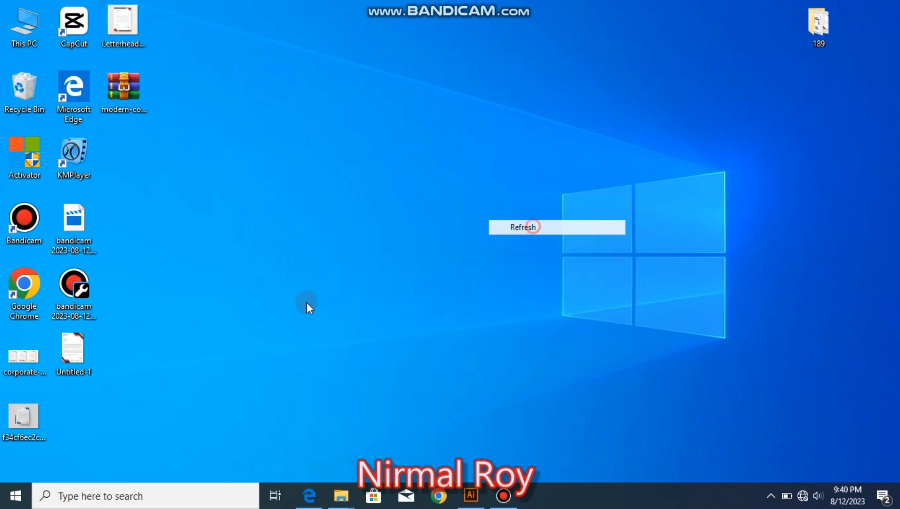
{"action": "double_click", "coordinate": [77, 347]}
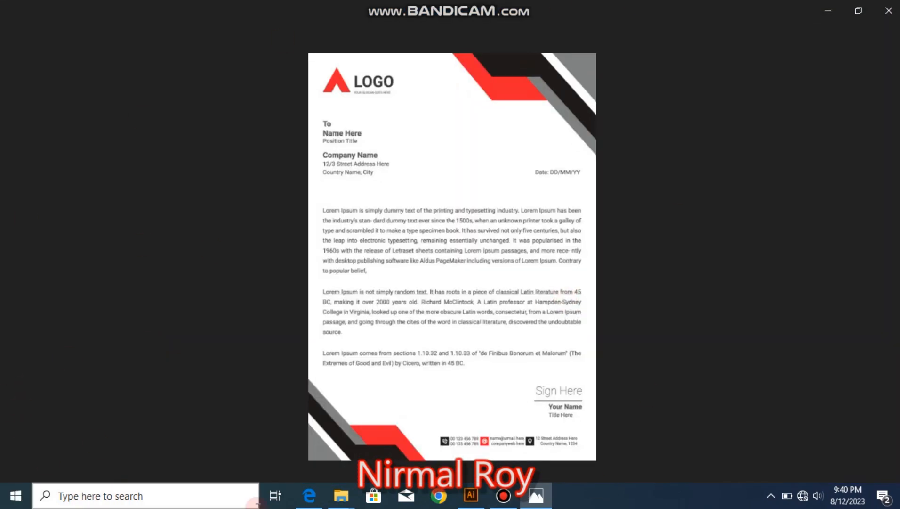
{"action": "left_click", "coordinate": [375, 211]}
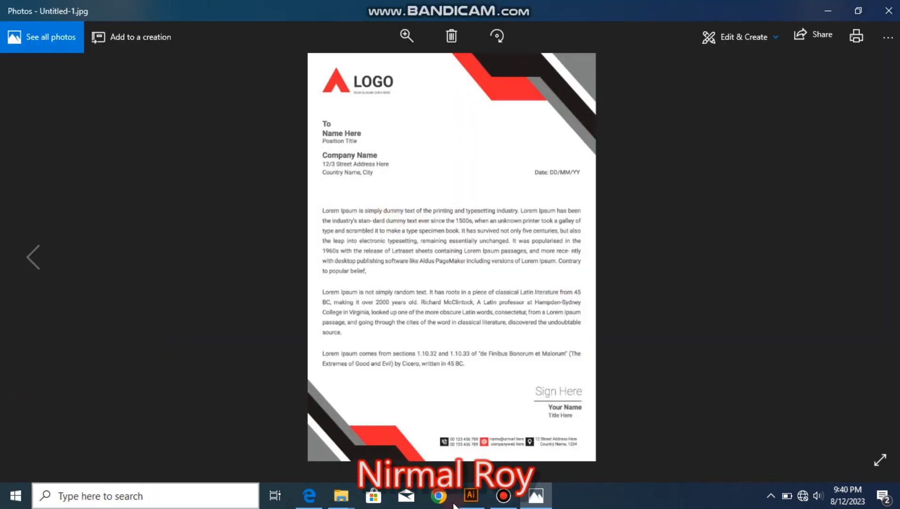
{"action": "left_click", "coordinate": [830, 6]}
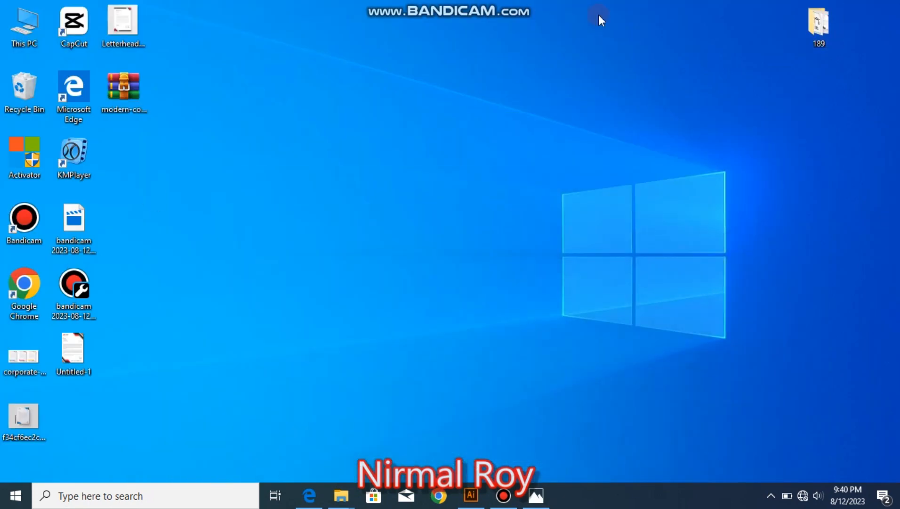
{"action": "left_click", "coordinate": [497, 493]}
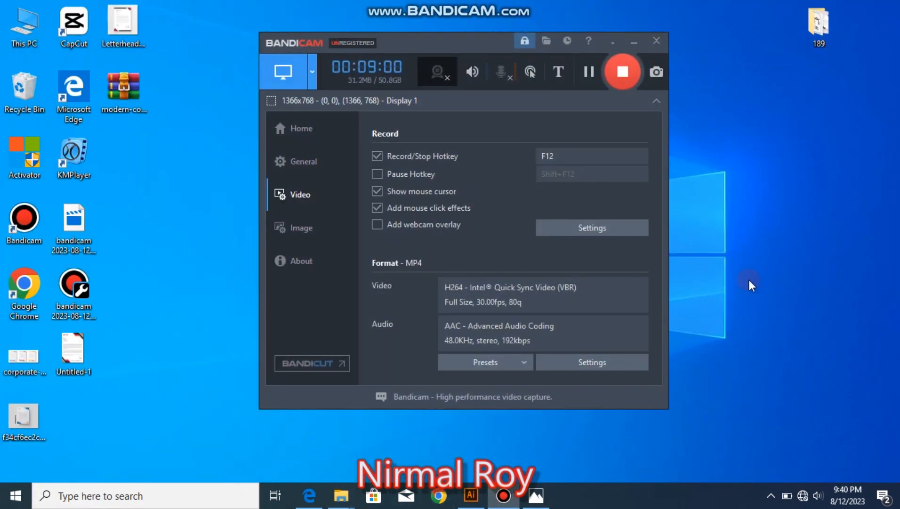